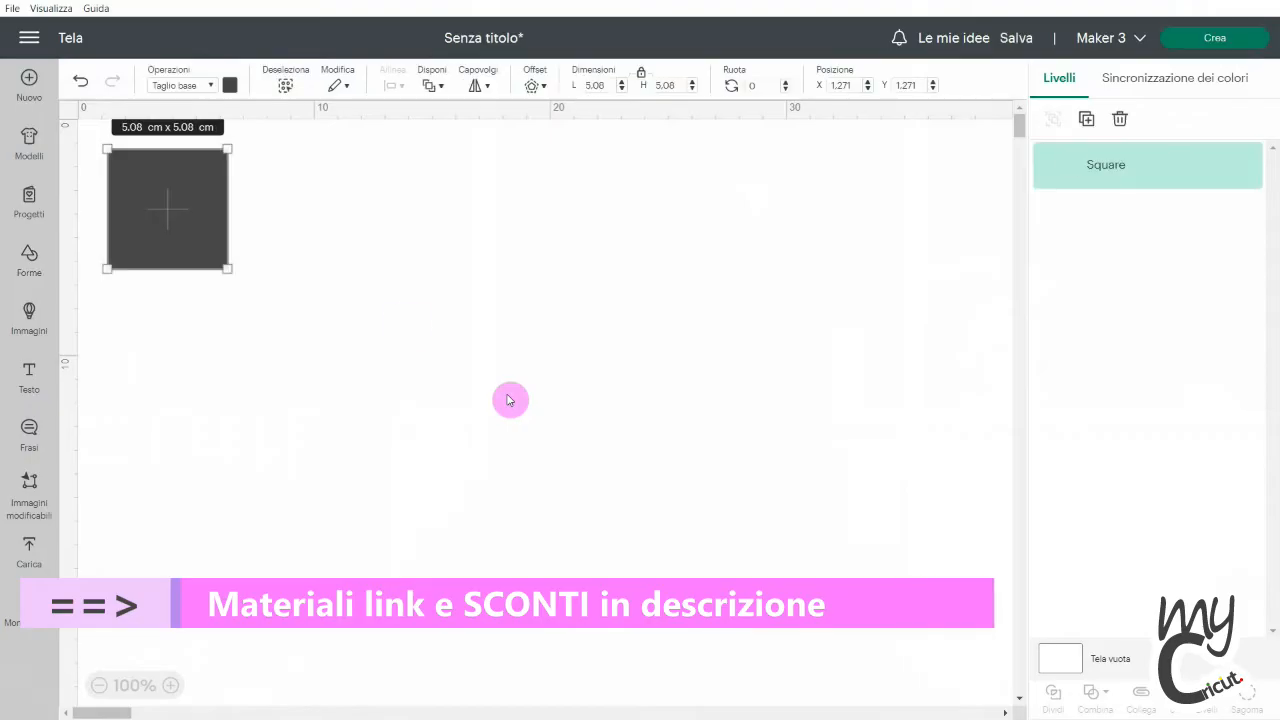
- Move the square to about X 18.3, Y 7.7 cm and colour it light blue, with its proportions unlocked
{"action": "left_click_drag", "start_coordinate": [163, 206], "coordinate": [568, 362]}
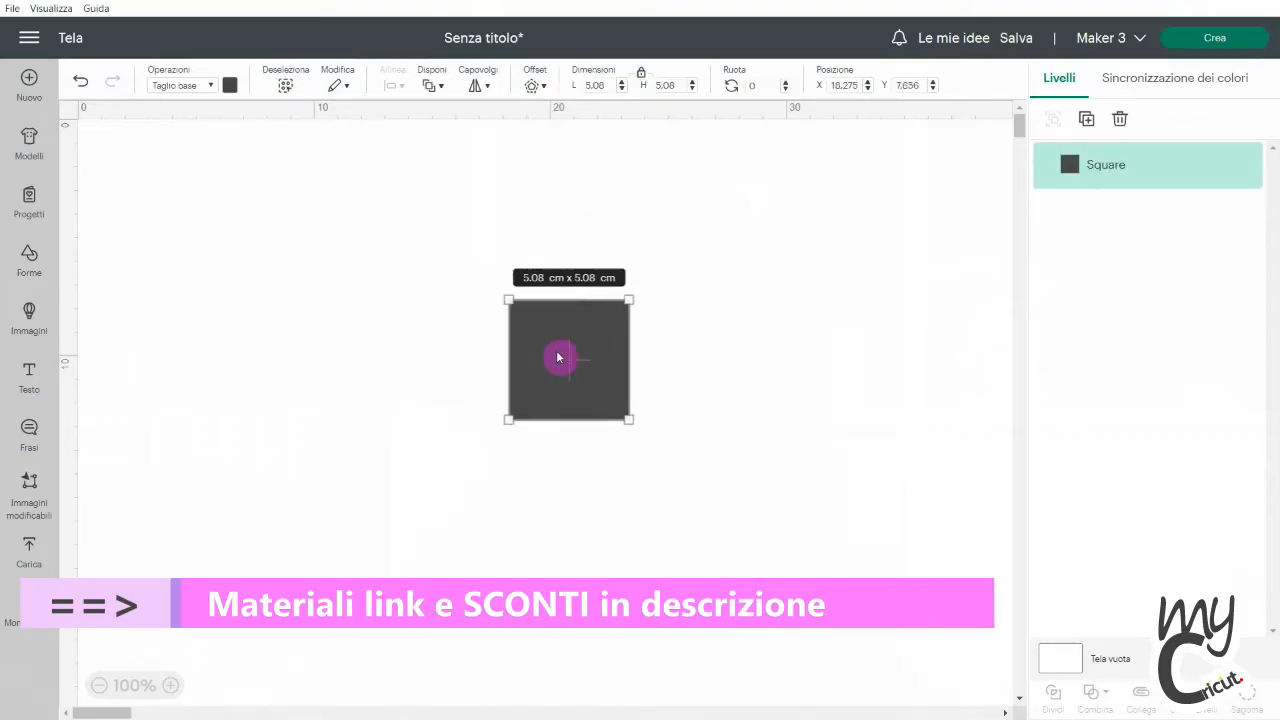
{"action": "left_click", "coordinate": [642, 77]}
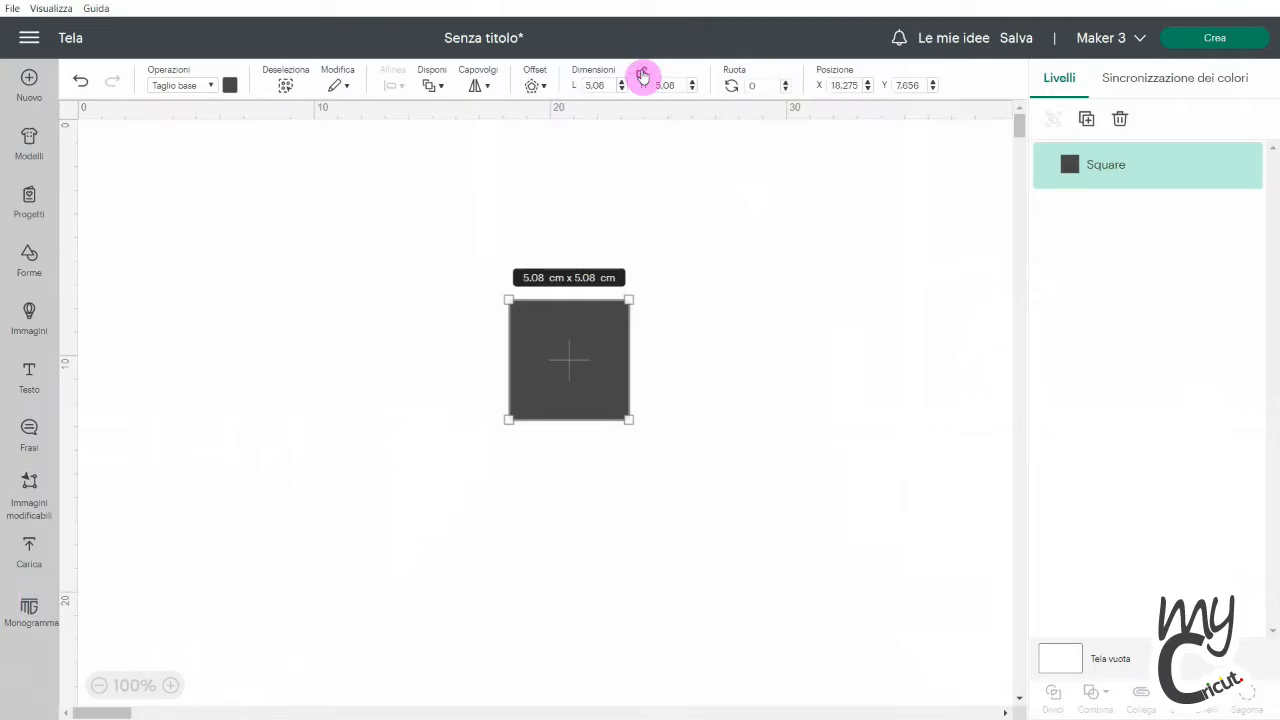
{"action": "left_click", "coordinate": [230, 87]}
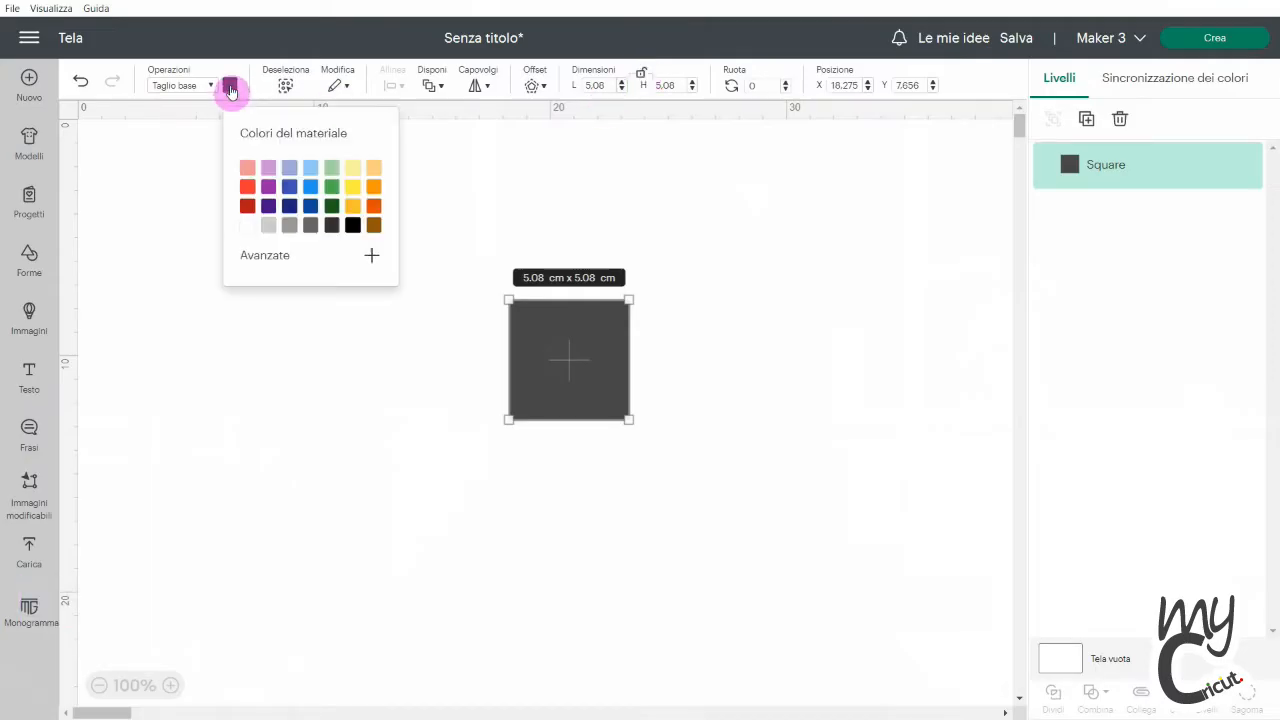
{"action": "left_click", "coordinate": [308, 170]}
- Resize the square to 25 cm wide by 5 cm high and move it to about X 6.7, Y 6.0 cm
{"action": "left_click", "coordinate": [604, 85]}
{"action": "left_click_drag", "start_coordinate": [604, 85], "coordinate": [567, 87]}
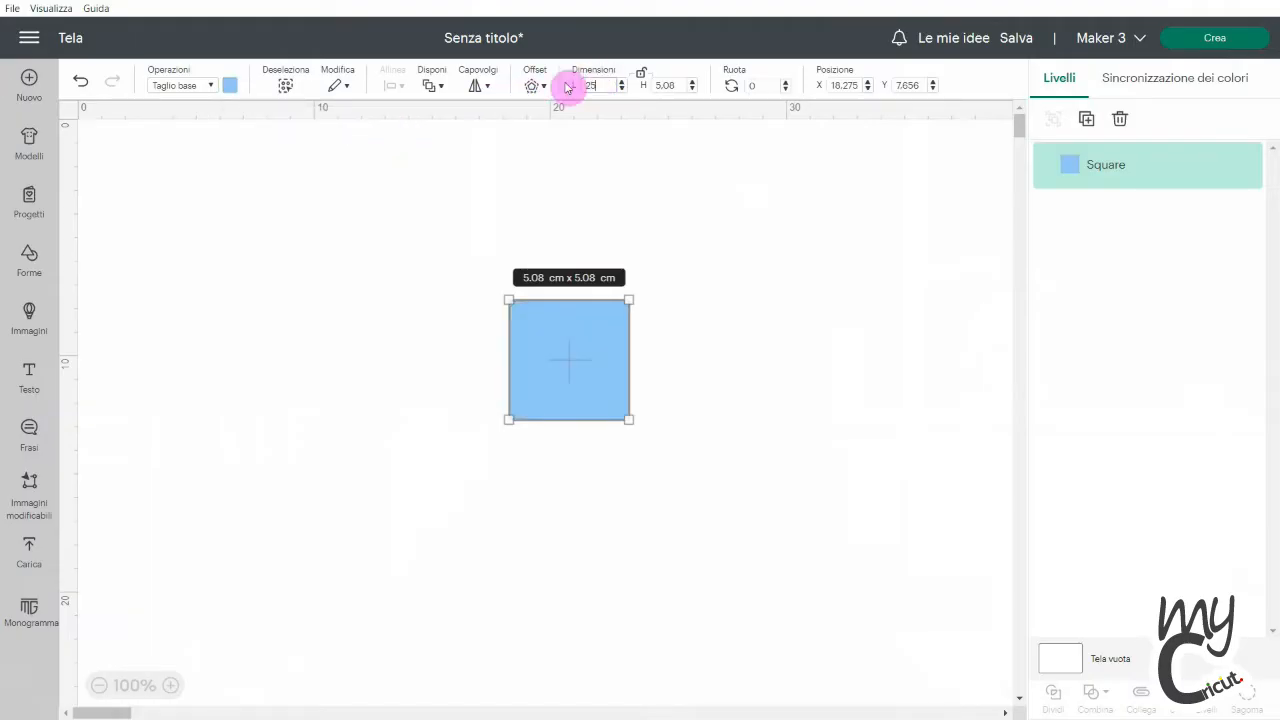
{"action": "type", "text": "25"}
{"action": "key", "text": "Tab"}
{"action": "type", "text": "5"}
{"action": "key", "text": "Return"}
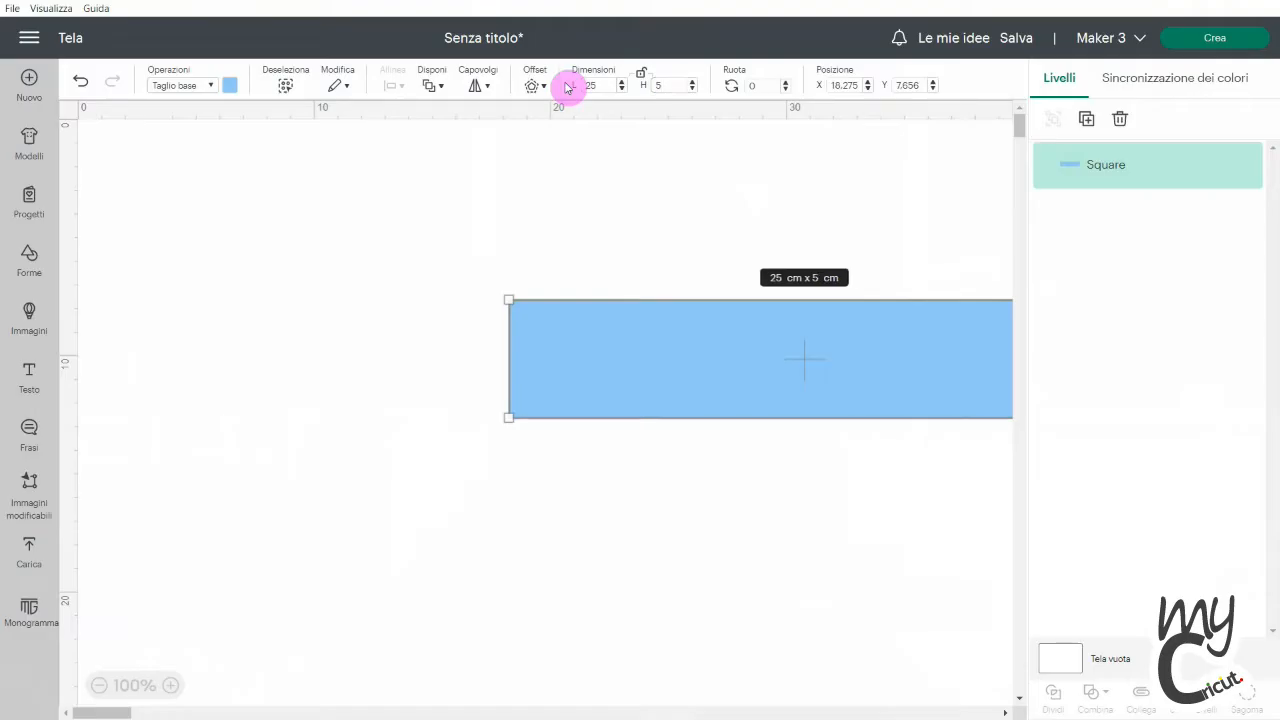
{"action": "left_click_drag", "start_coordinate": [806, 332], "coordinate": [537, 306]}
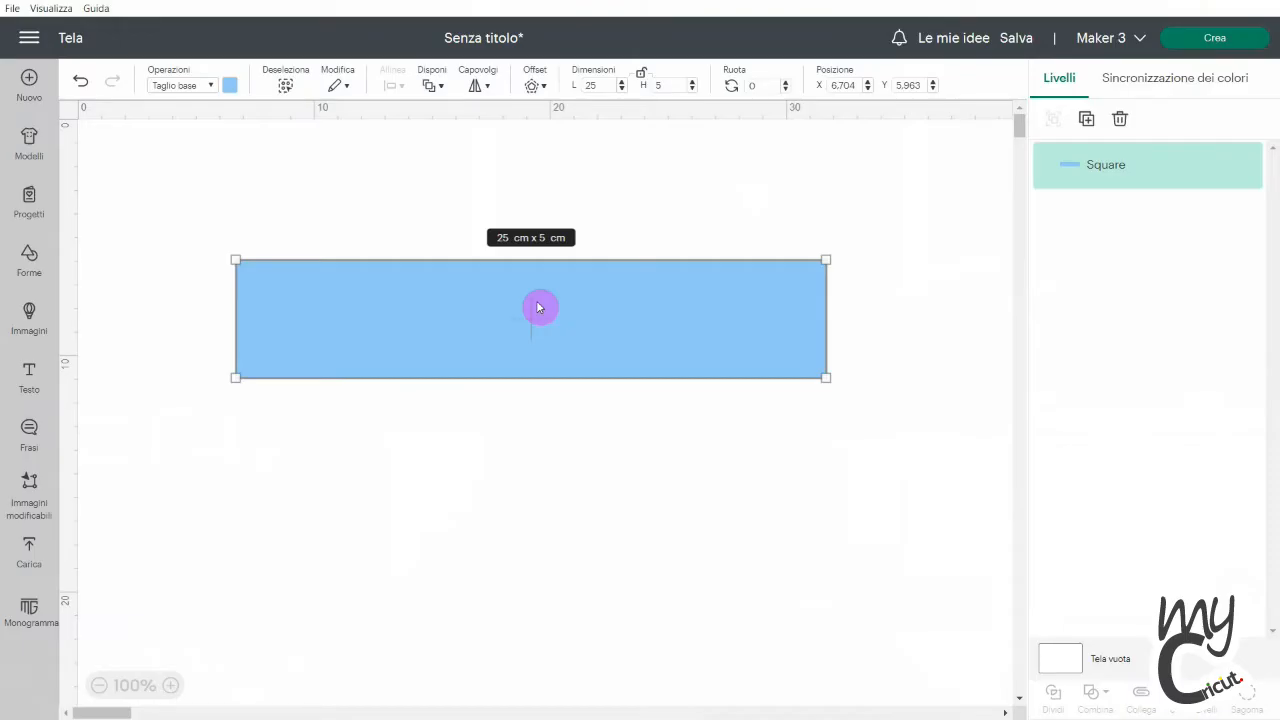
- Add the hedgehog image from the recent uploads to the canvas
{"action": "left_click", "coordinate": [29, 553]}
{"action": "left_click", "coordinate": [150, 534]}
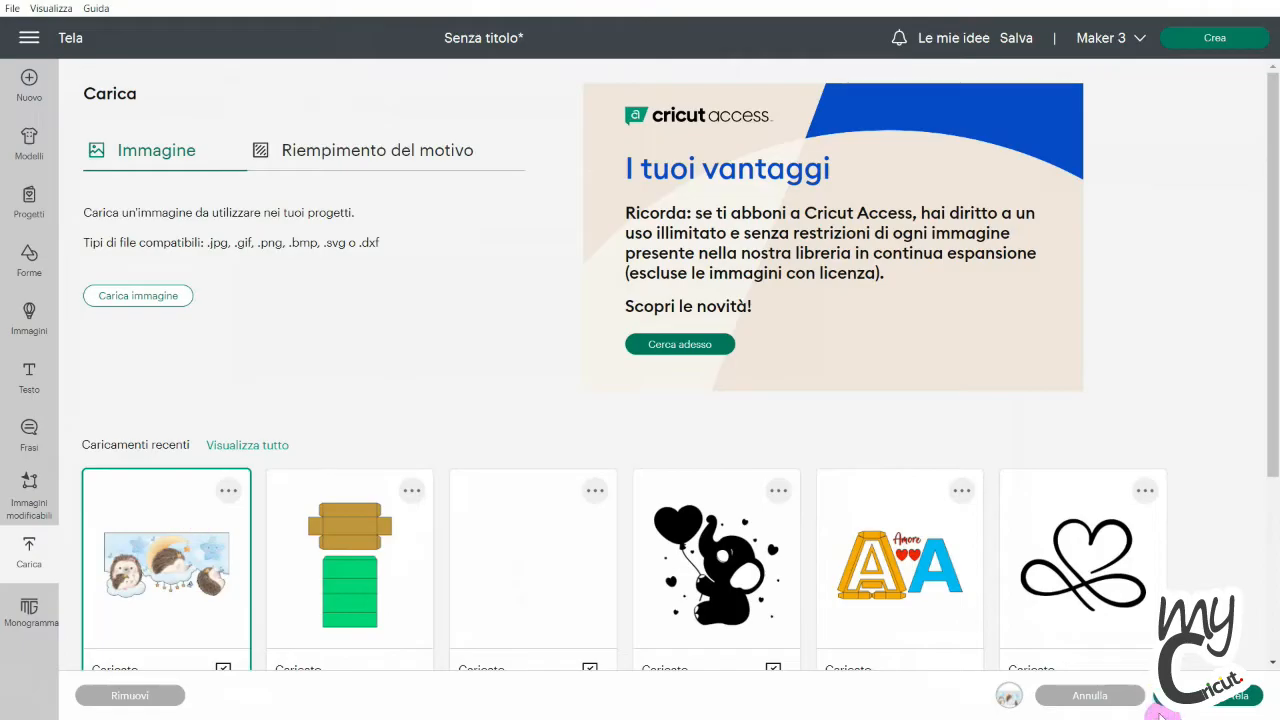
{"action": "left_click", "coordinate": [1222, 697]}
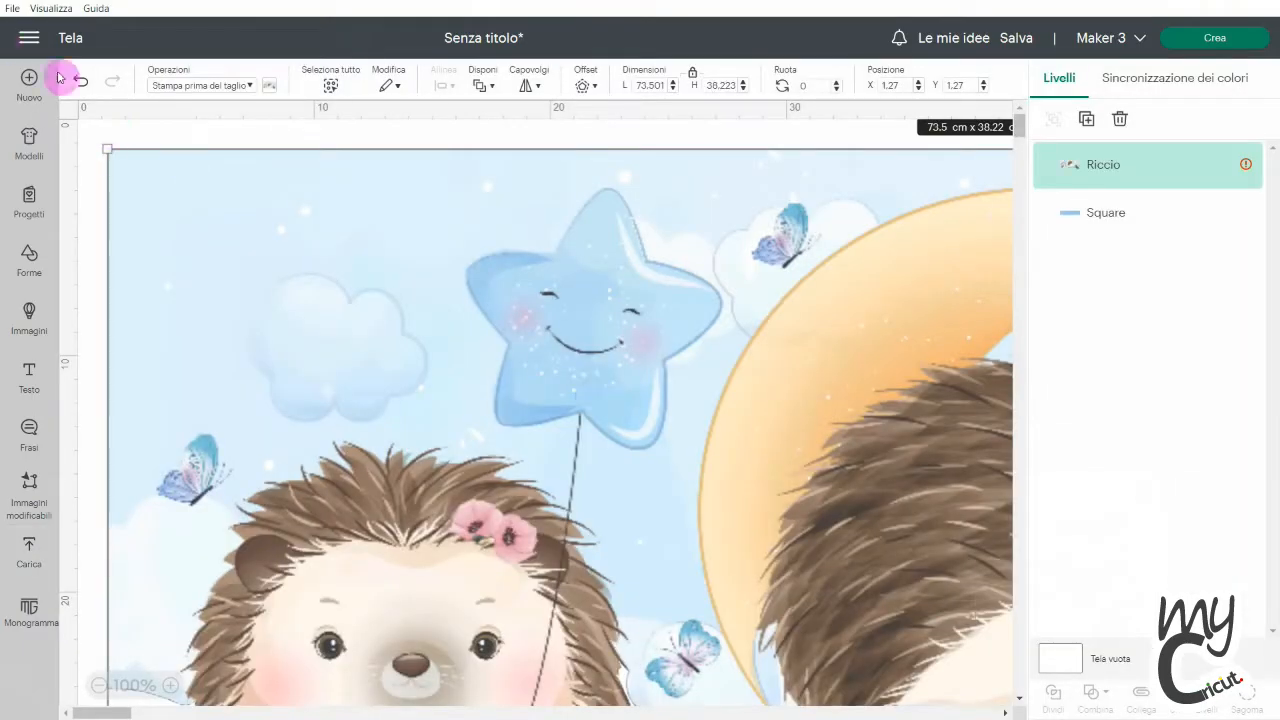
- Shrink the hedgehog image to a width of 9 cm and place it over the middle of the blue rectangle
{"action": "left_click_drag", "start_coordinate": [107, 149], "coordinate": [582, 389]}
{"action": "left_click_drag", "start_coordinate": [718, 442], "coordinate": [518, 234]}
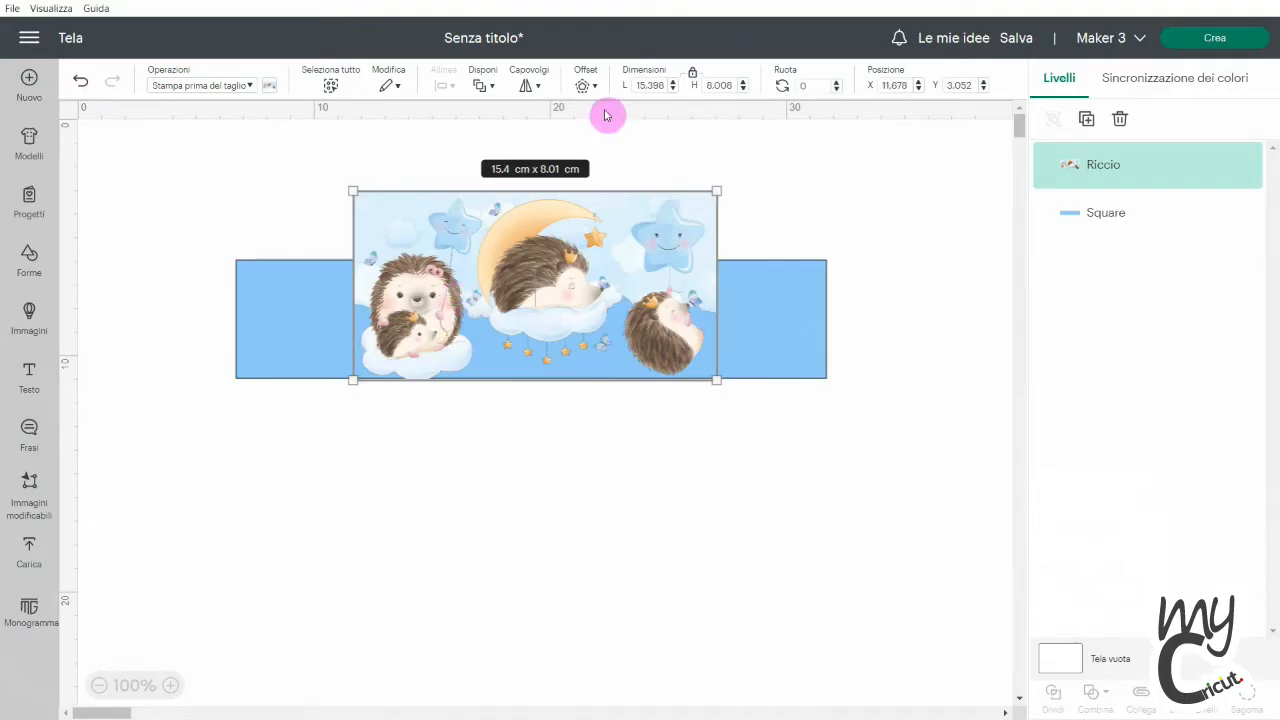
{"action": "left_click", "coordinate": [650, 85]}
{"action": "type", "text": "9"}
{"action": "key", "text": "Return"}
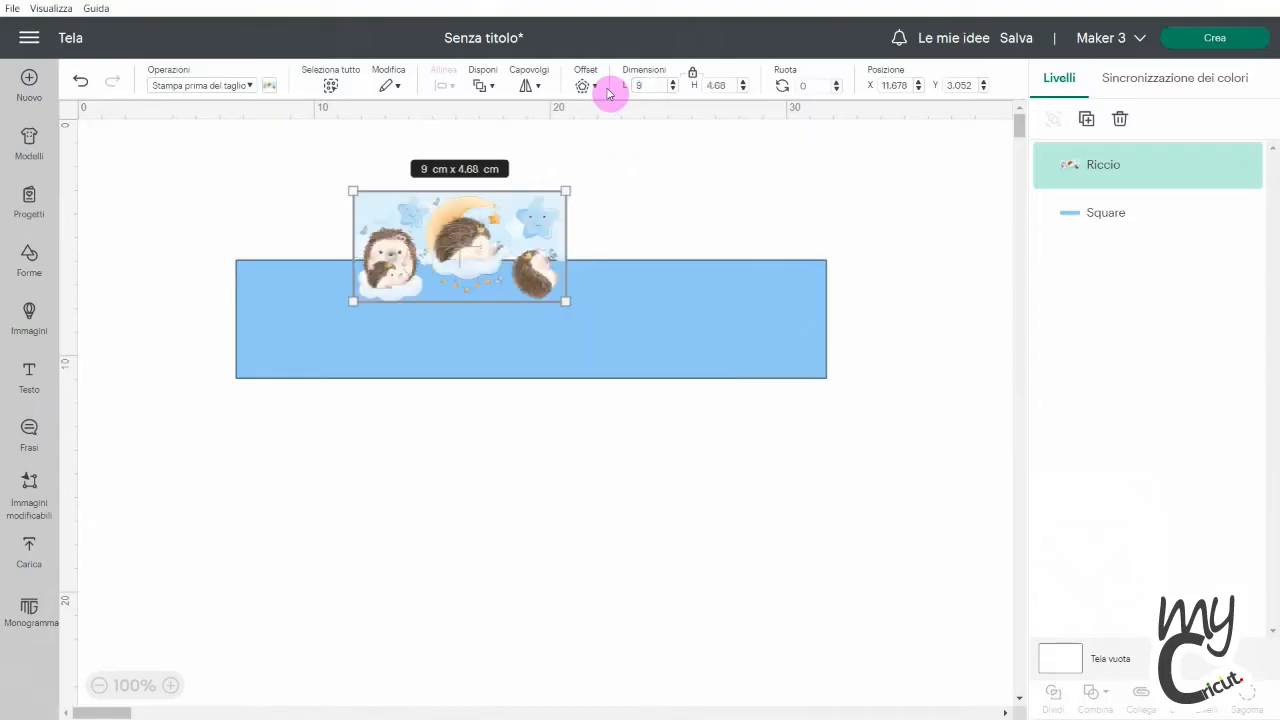
{"action": "left_click_drag", "start_coordinate": [522, 219], "coordinate": [587, 297]}
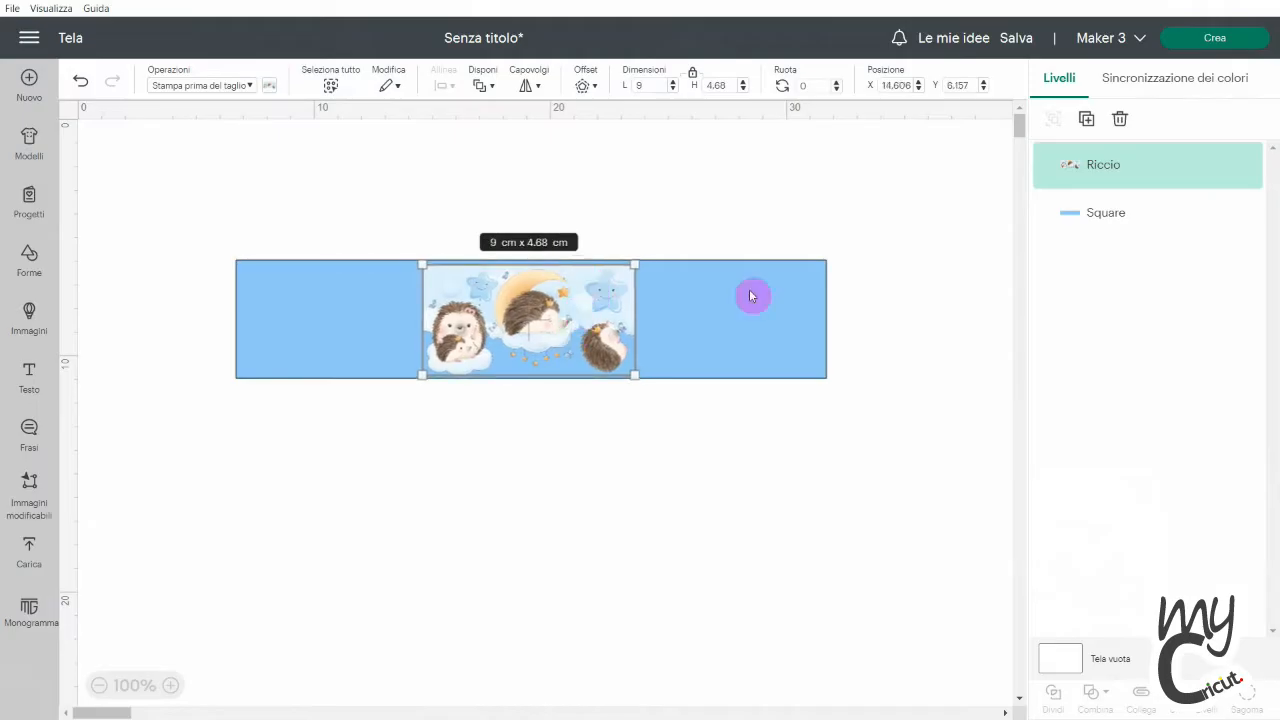
- Centre the hedgehog image horizontally on the rectangle and nudge it slightly upward to Y 6.057 cm
{"action": "left_click", "coordinate": [1103, 226], "text": "shift"}
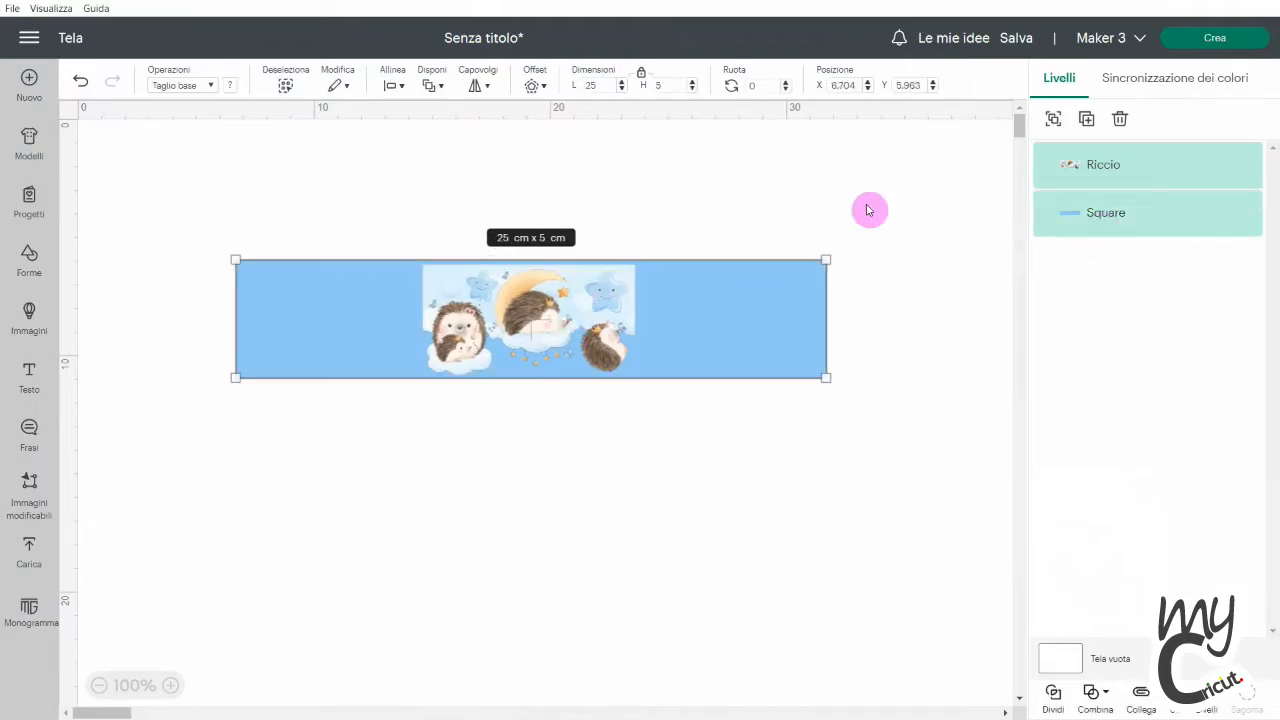
{"action": "left_click", "coordinate": [390, 86]}
{"action": "left_click", "coordinate": [406, 154]}
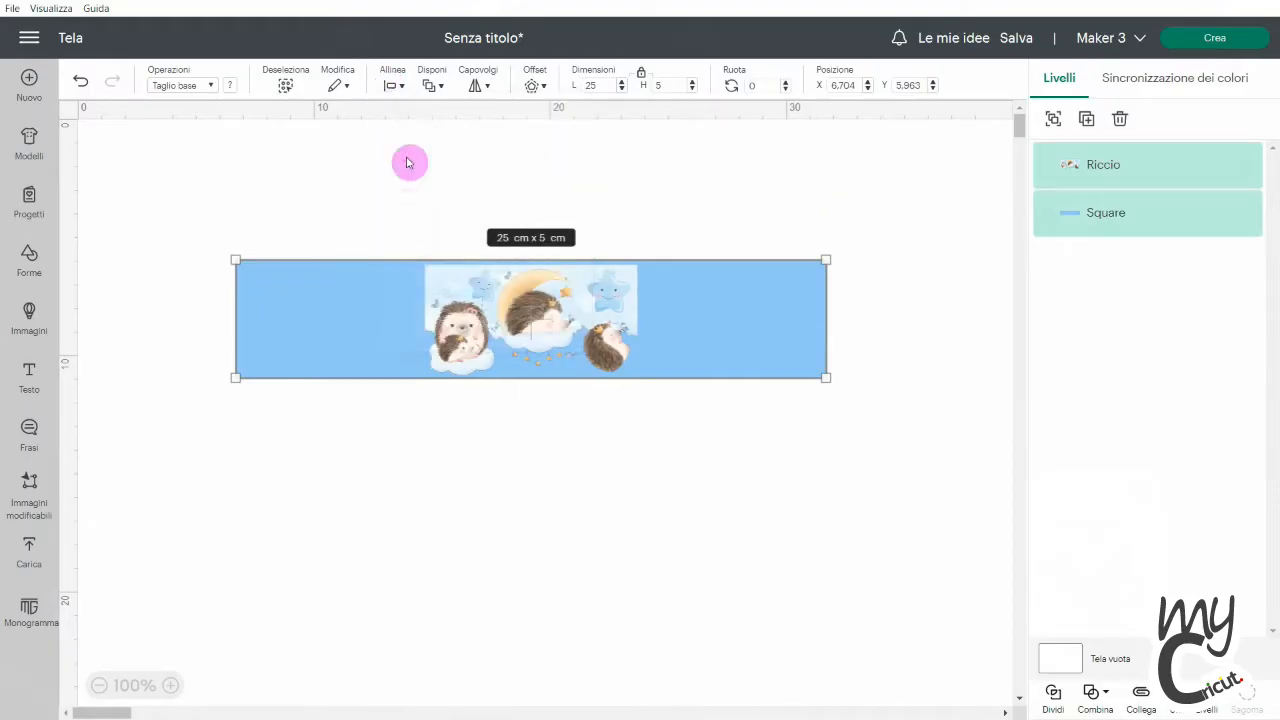
{"action": "left_click", "coordinate": [429, 194]}
{"action": "left_click", "coordinate": [491, 336]}
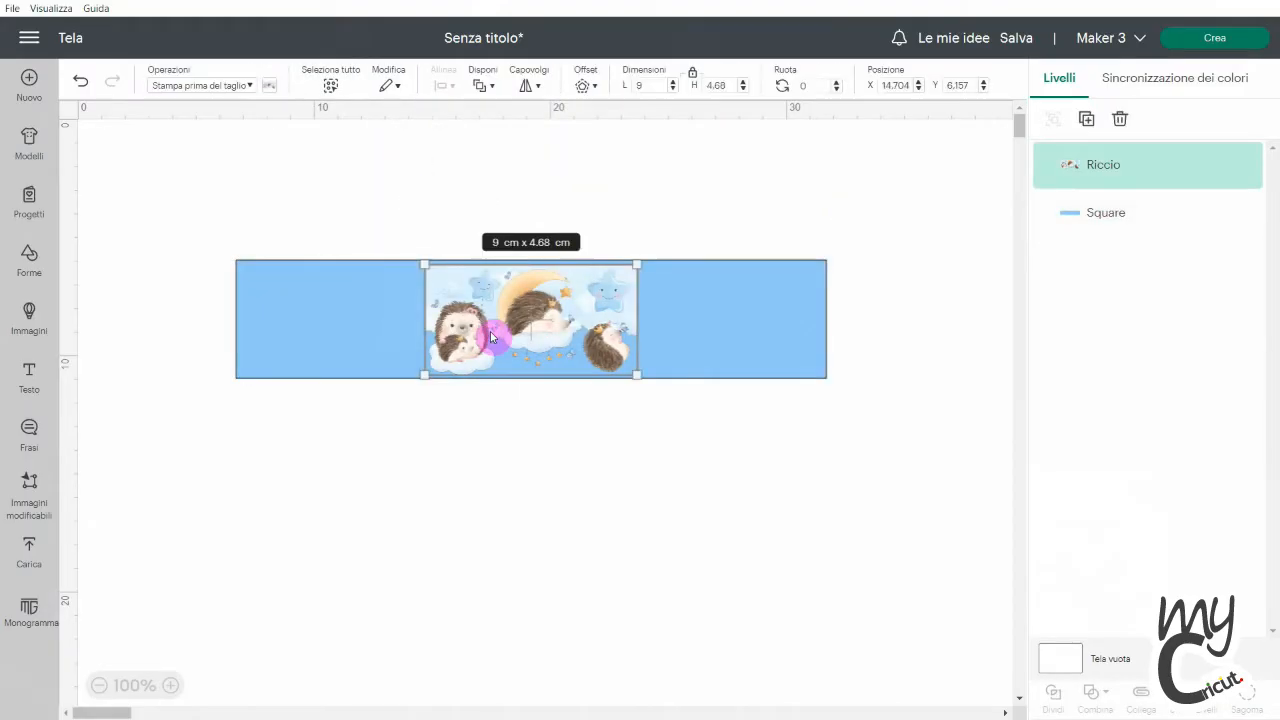
{"action": "left_click_drag", "start_coordinate": [490, 333], "coordinate": [490, 331]}
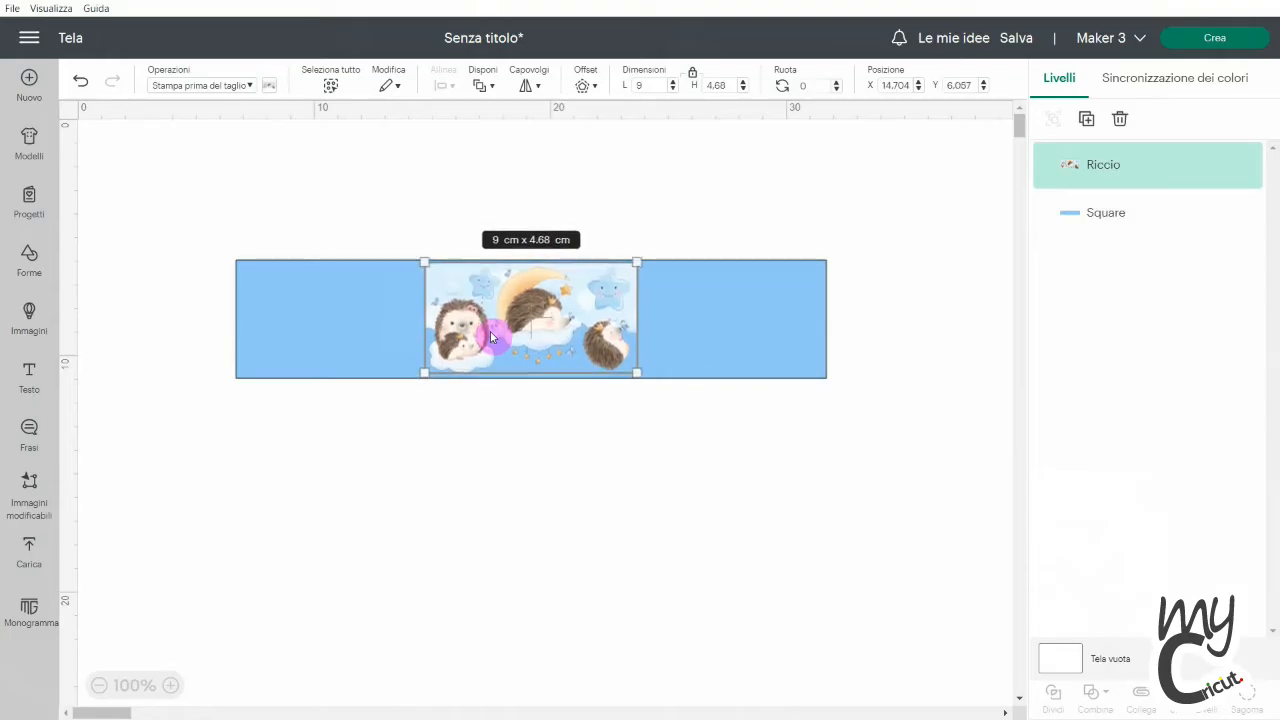
{"action": "left_click", "coordinate": [543, 510]}
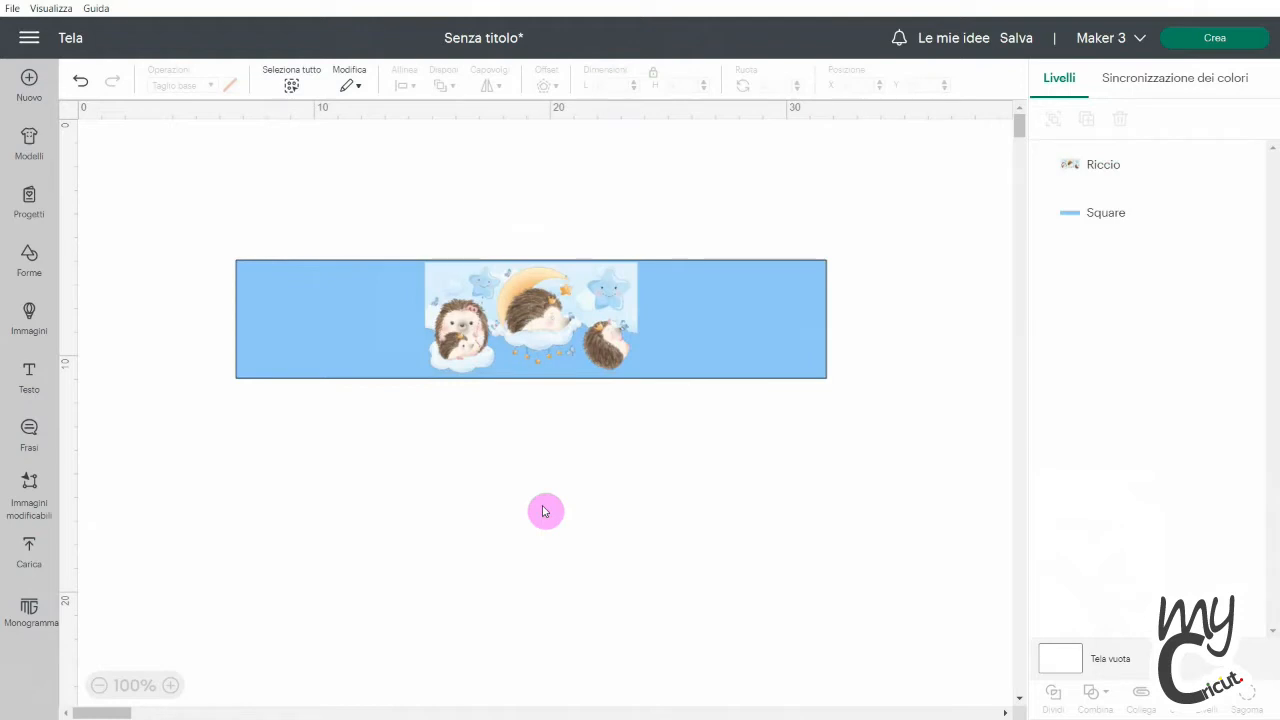
- Recolour the rectangle behind the hedgehogs with the custom lighter blue #b3d5ef
{"action": "left_click", "coordinate": [174, 684]}
{"action": "left_click", "coordinate": [174, 684]}
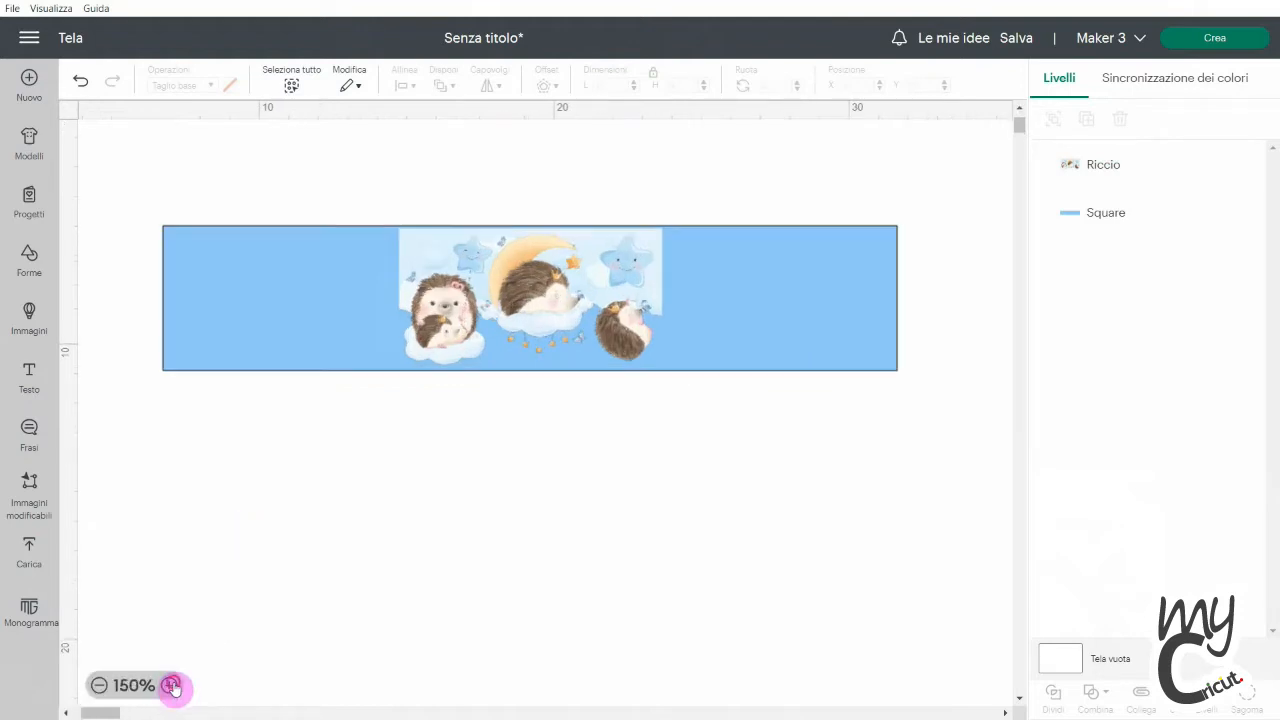
{"action": "left_click", "coordinate": [174, 684]}
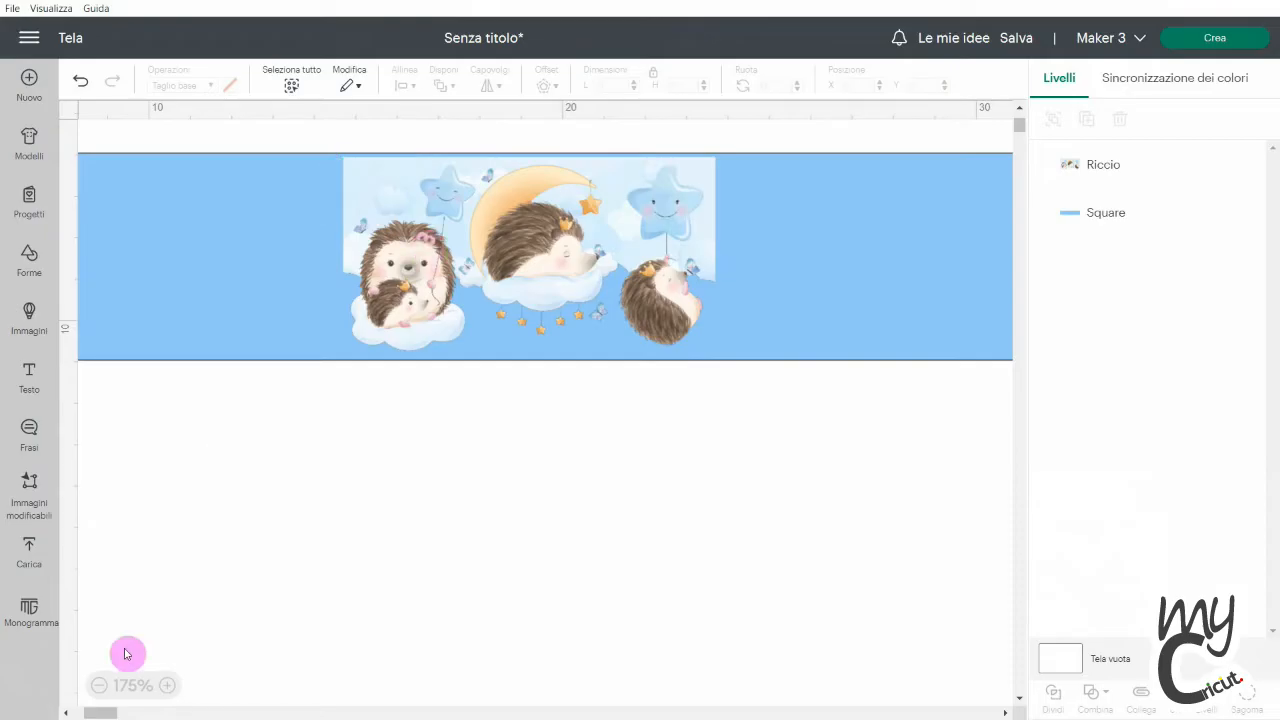
{"action": "left_click", "coordinate": [97, 685]}
{"action": "left_click", "coordinate": [97, 685]}
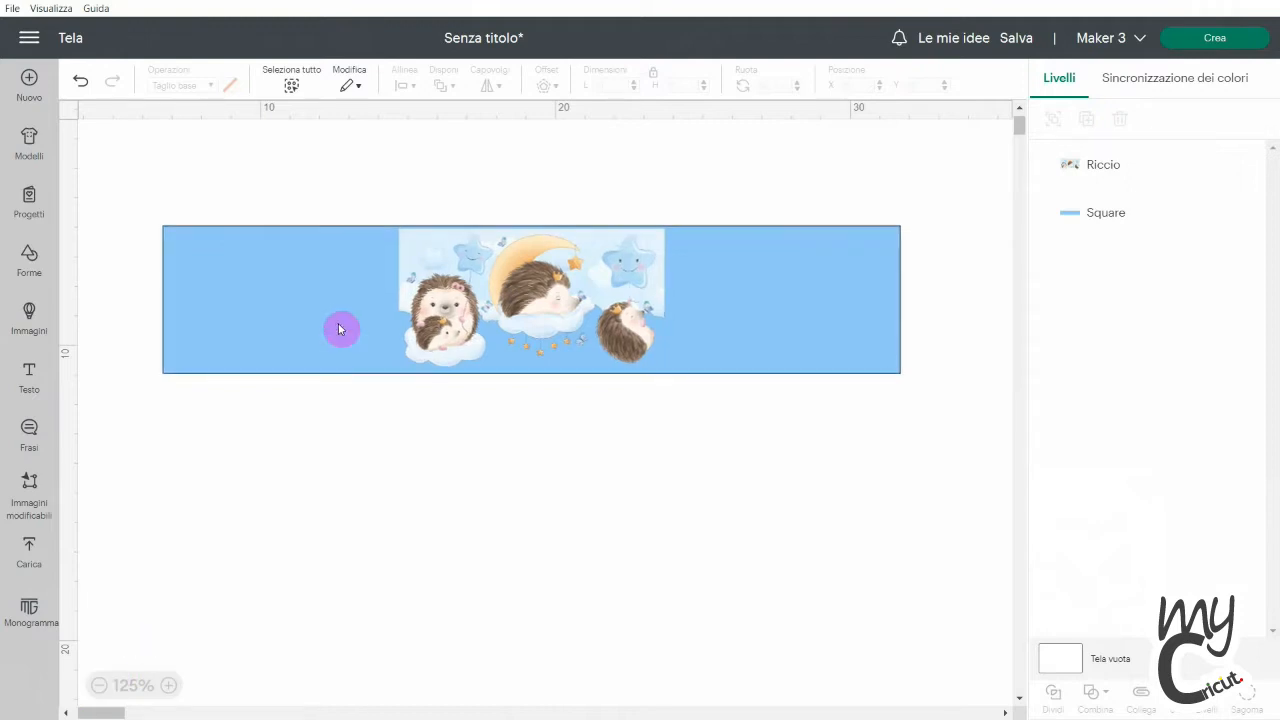
{"action": "left_click", "coordinate": [456, 265]}
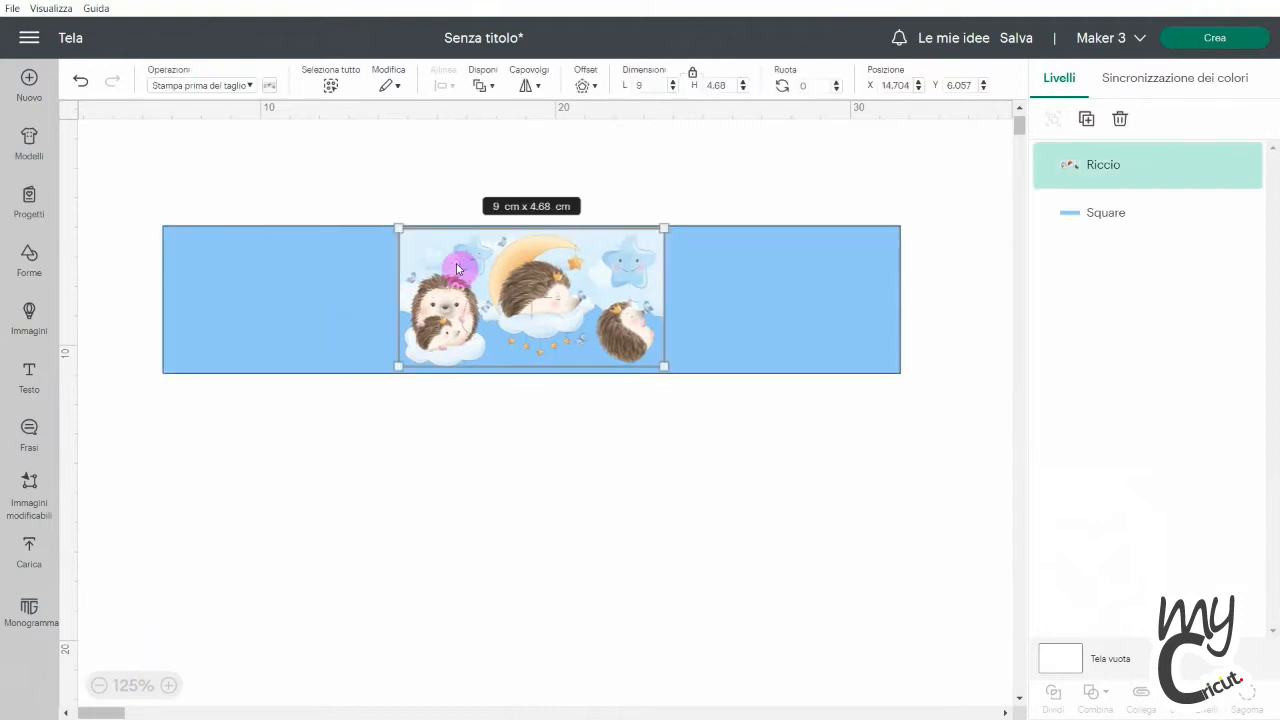
{"action": "left_click", "coordinate": [311, 262]}
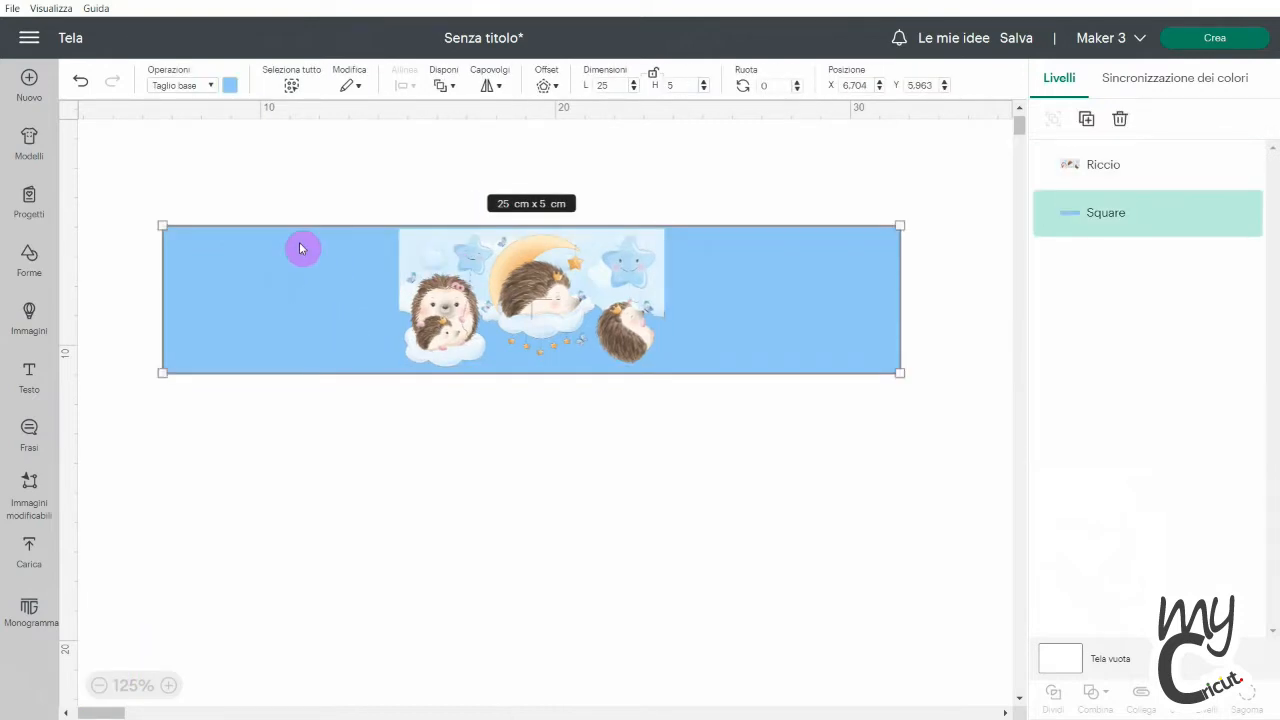
{"action": "left_click", "coordinate": [230, 87]}
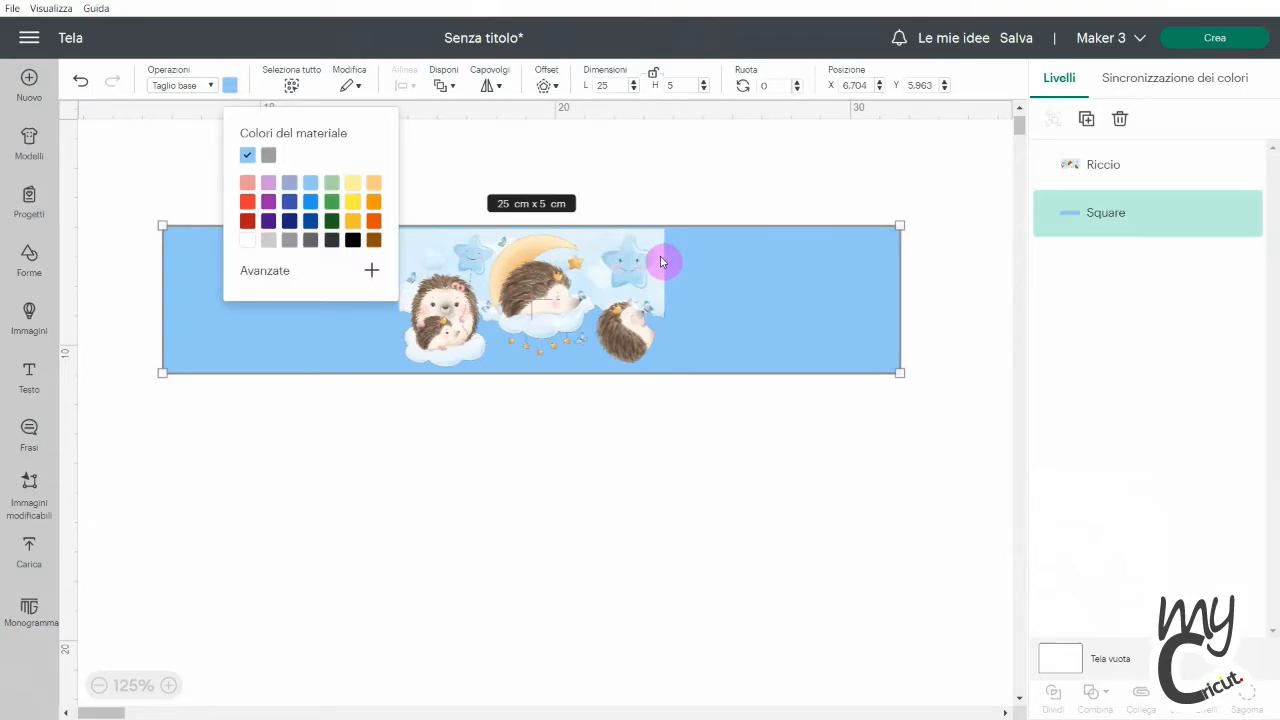
{"action": "left_click", "coordinate": [372, 271]}
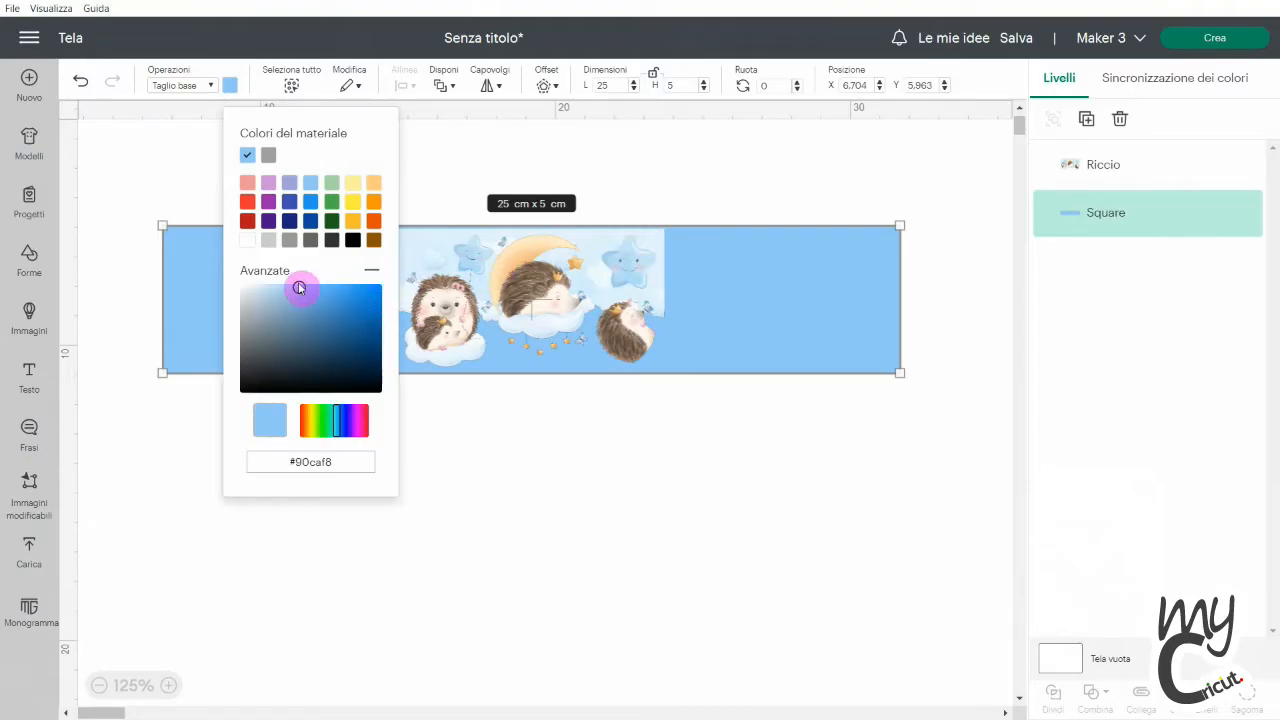
{"action": "mouse_move", "coordinate": [299, 287]}
{"action": "left_mouse_down"}
{"action": "mouse_move", "coordinate": [254, 291]}
{"action": "mouse_move", "coordinate": [304, 288]}
{"action": "mouse_move", "coordinate": [276, 291]}
{"action": "left_mouse_up"}
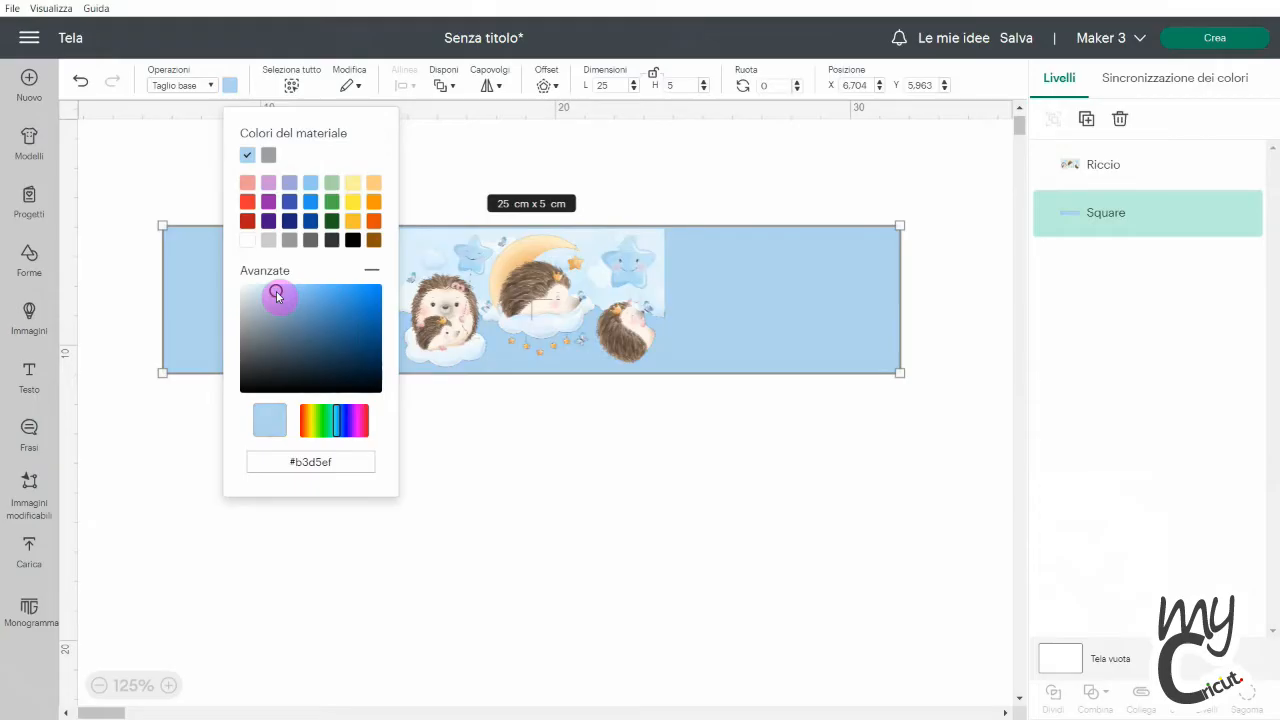
{"action": "left_click", "coordinate": [502, 487]}
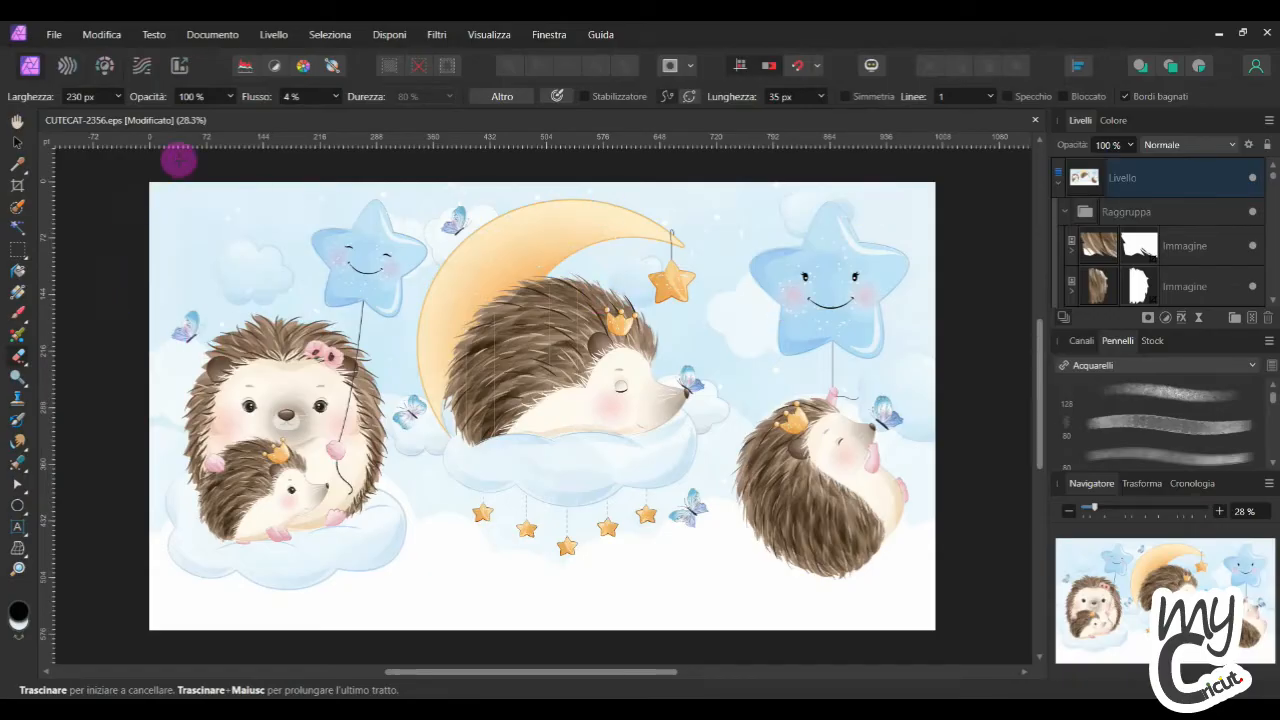
- In Affinity Photo, sample the pale blue background of the hedgehog picture and copy its hex code, E2F1FB
{"action": "left_click", "coordinate": [18, 167]}
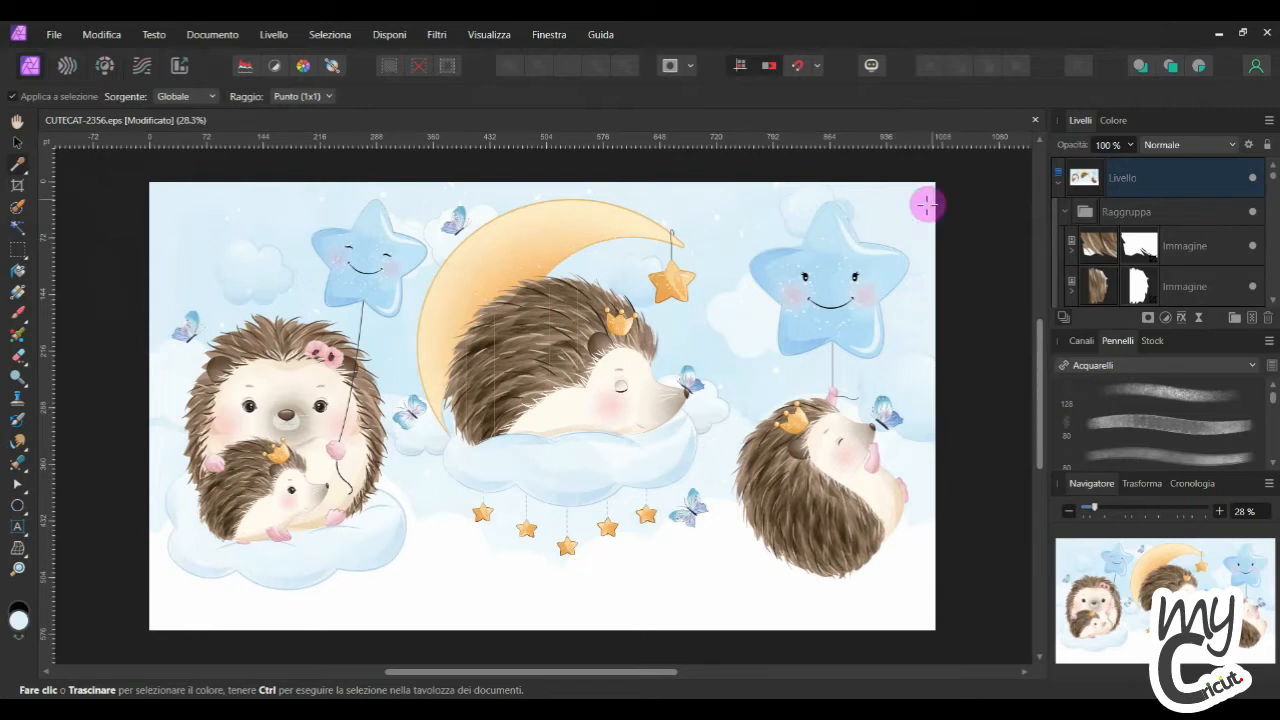
{"action": "left_click", "coordinate": [1118, 122]}
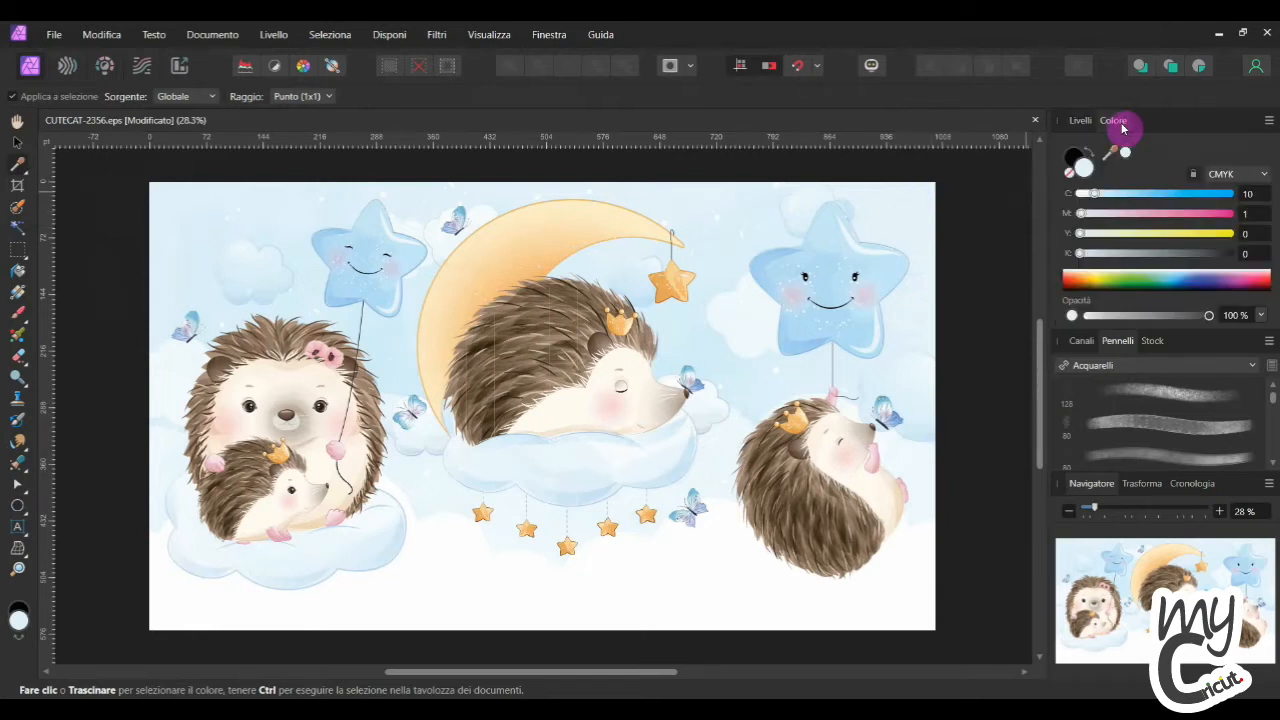
{"action": "double_click", "coordinate": [1085, 170]}
{"action": "left_click_drag", "start_coordinate": [1000, 357], "coordinate": [773, 193]}
{"action": "double_click", "coordinate": [935, 390]}
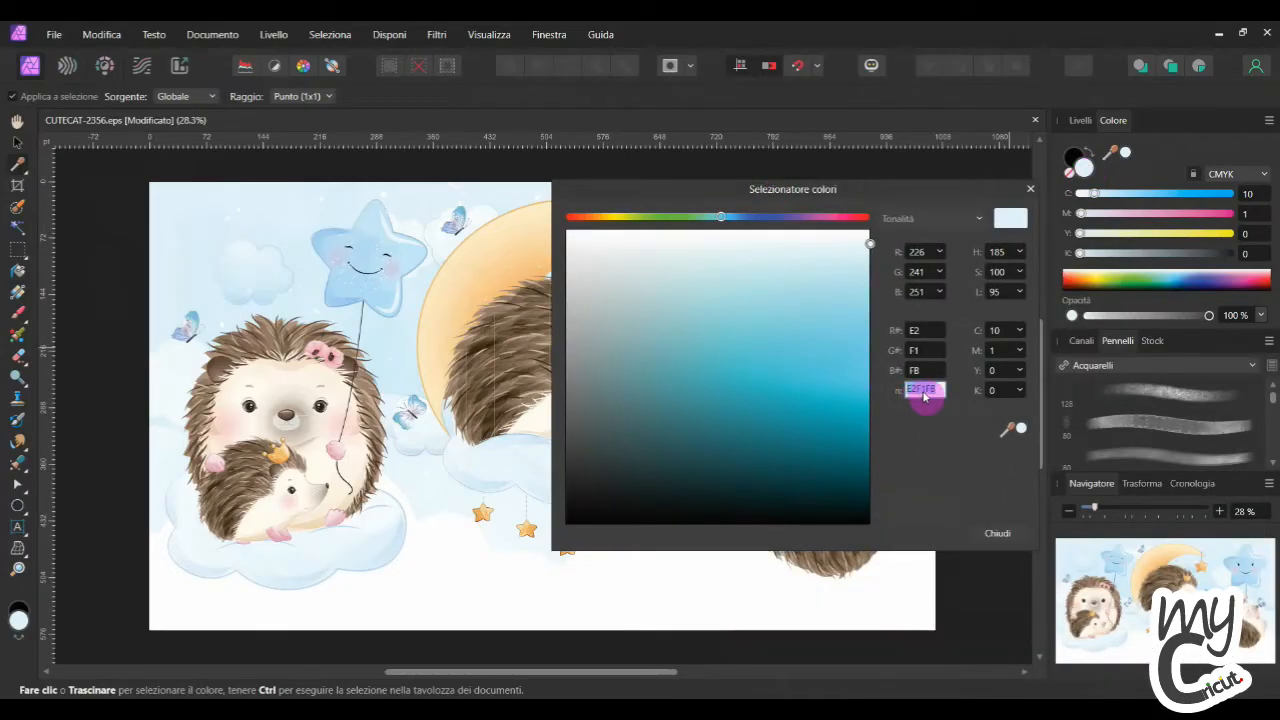
{"action": "right_click", "coordinate": [924, 392]}
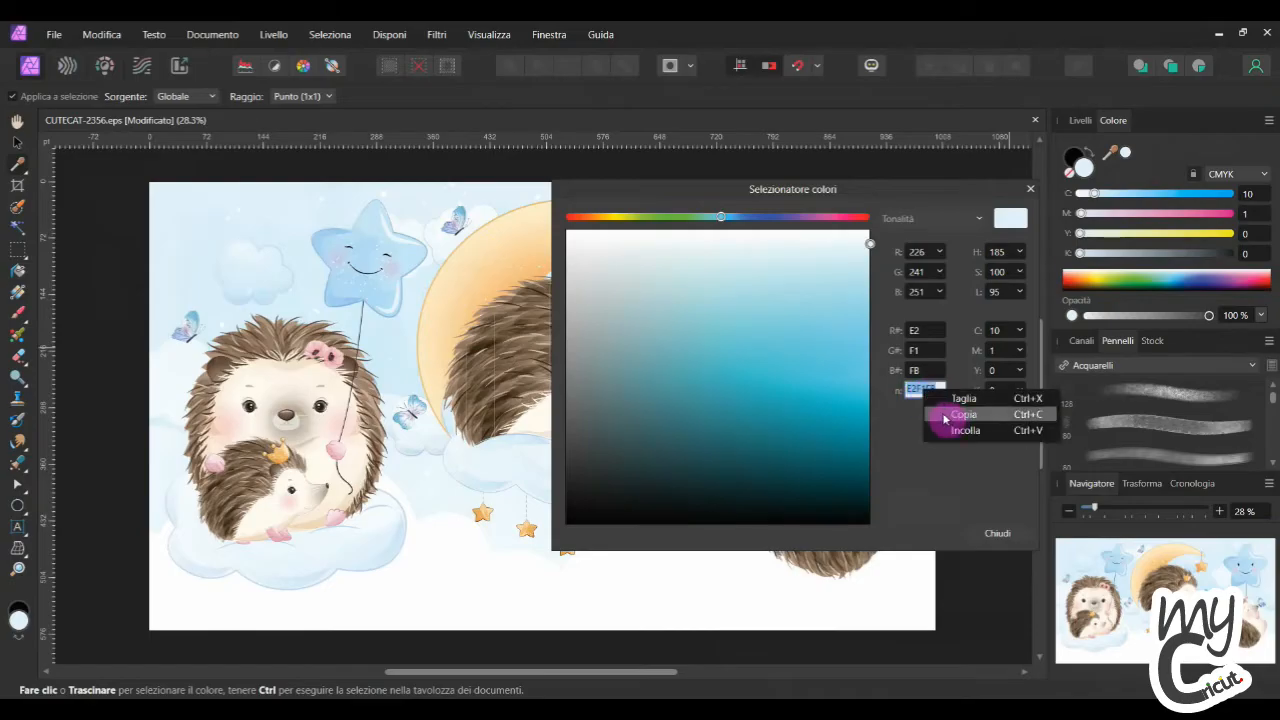
{"action": "left_click", "coordinate": [960, 414]}
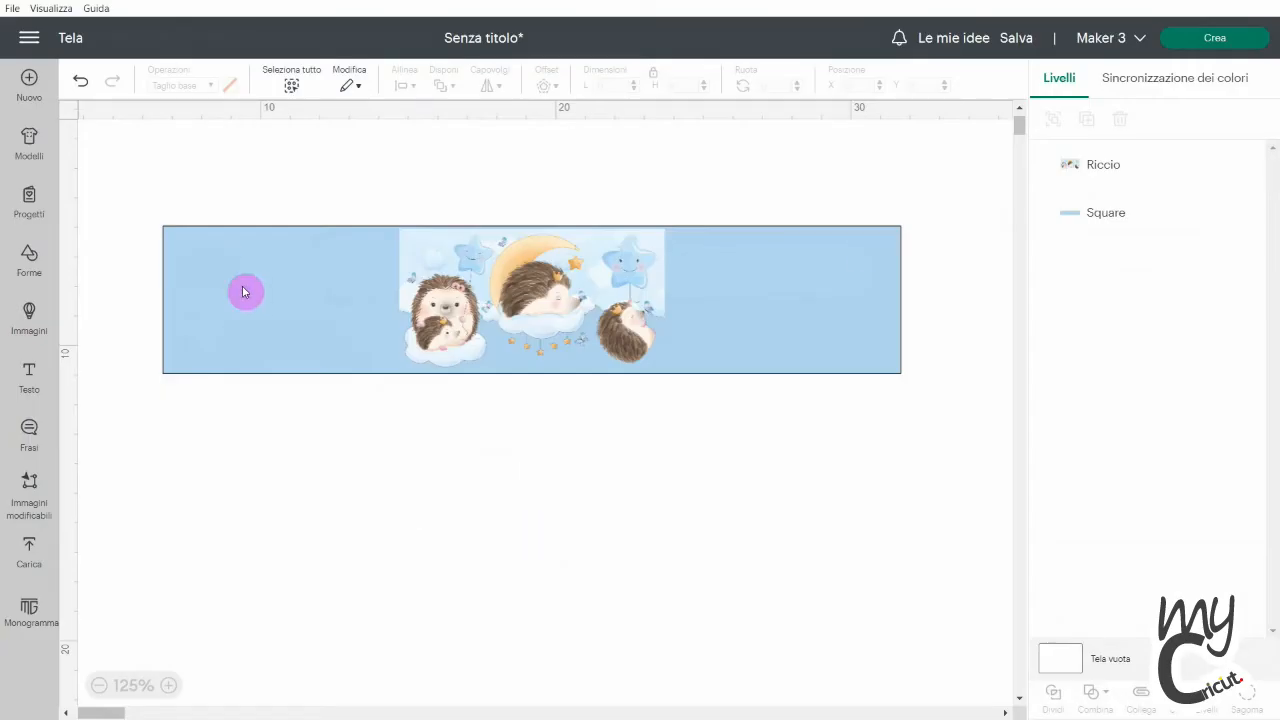
- Back in Cricut Design Space, set the rectangle's material colour to the copied hex code E2F1FB
{"action": "left_click", "coordinate": [1120, 215]}
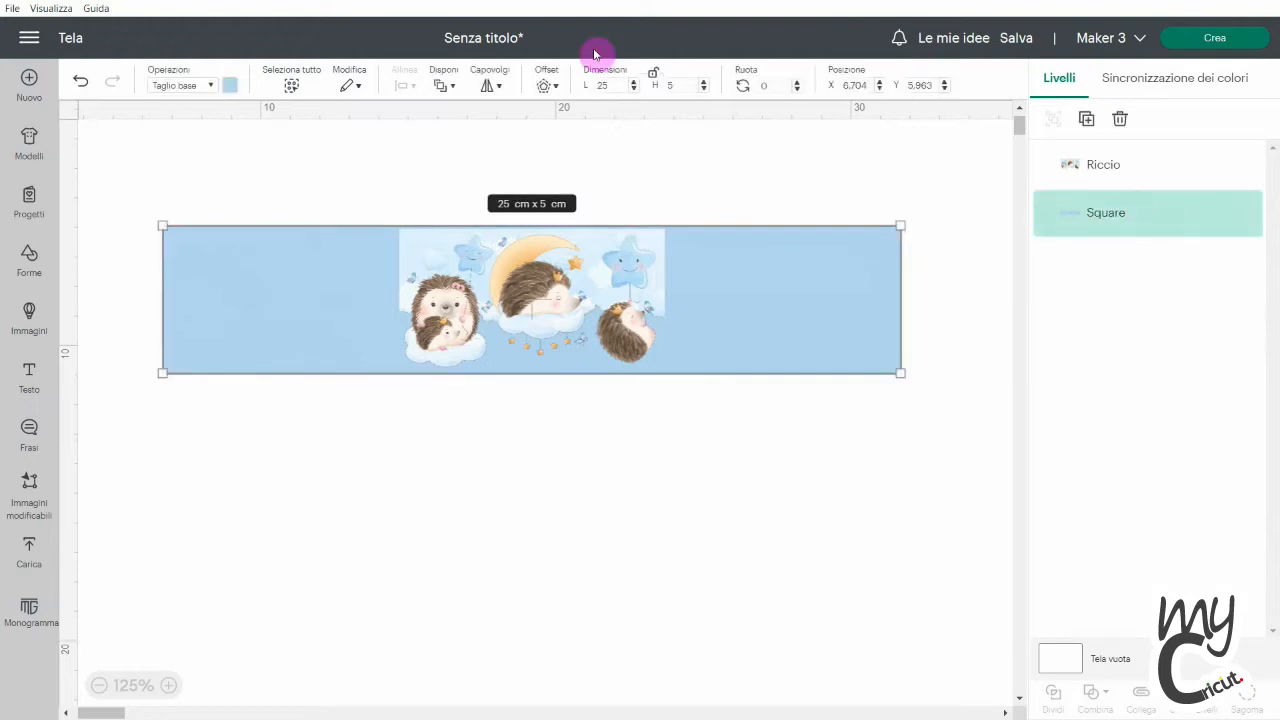
{"action": "left_click", "coordinate": [231, 87]}
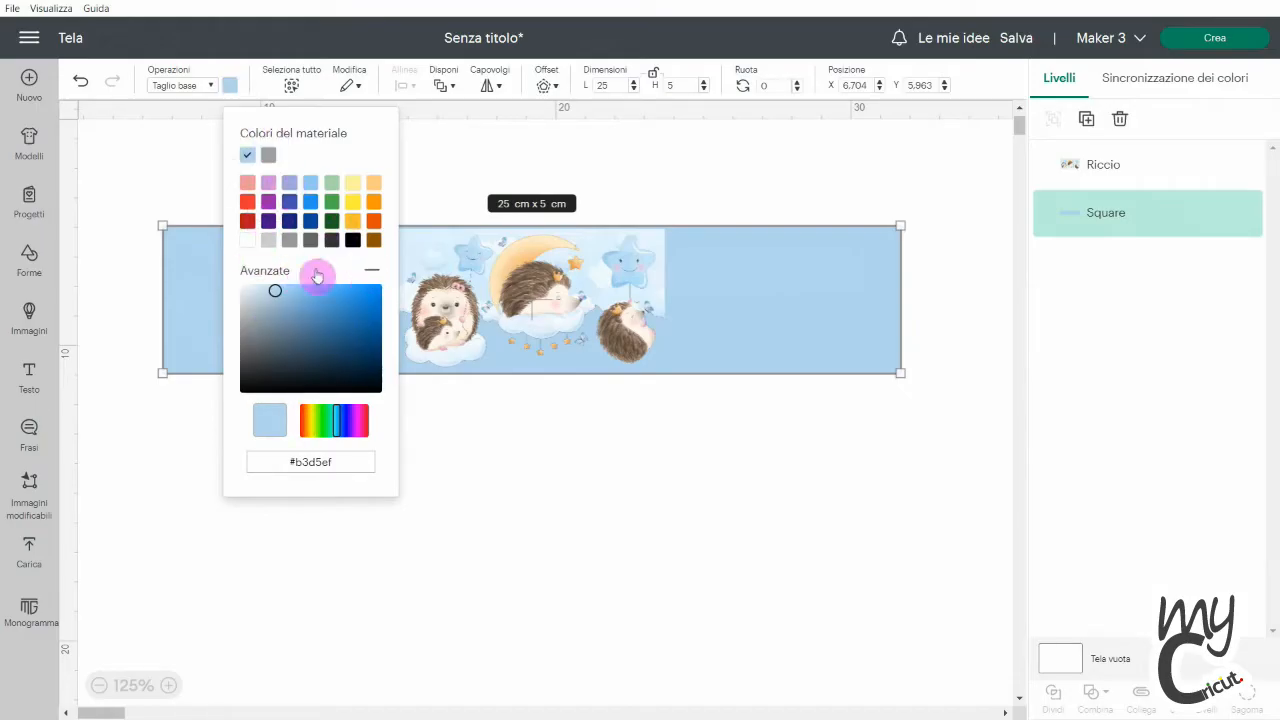
{"action": "left_click_drag", "start_coordinate": [342, 461], "coordinate": [257, 454]}
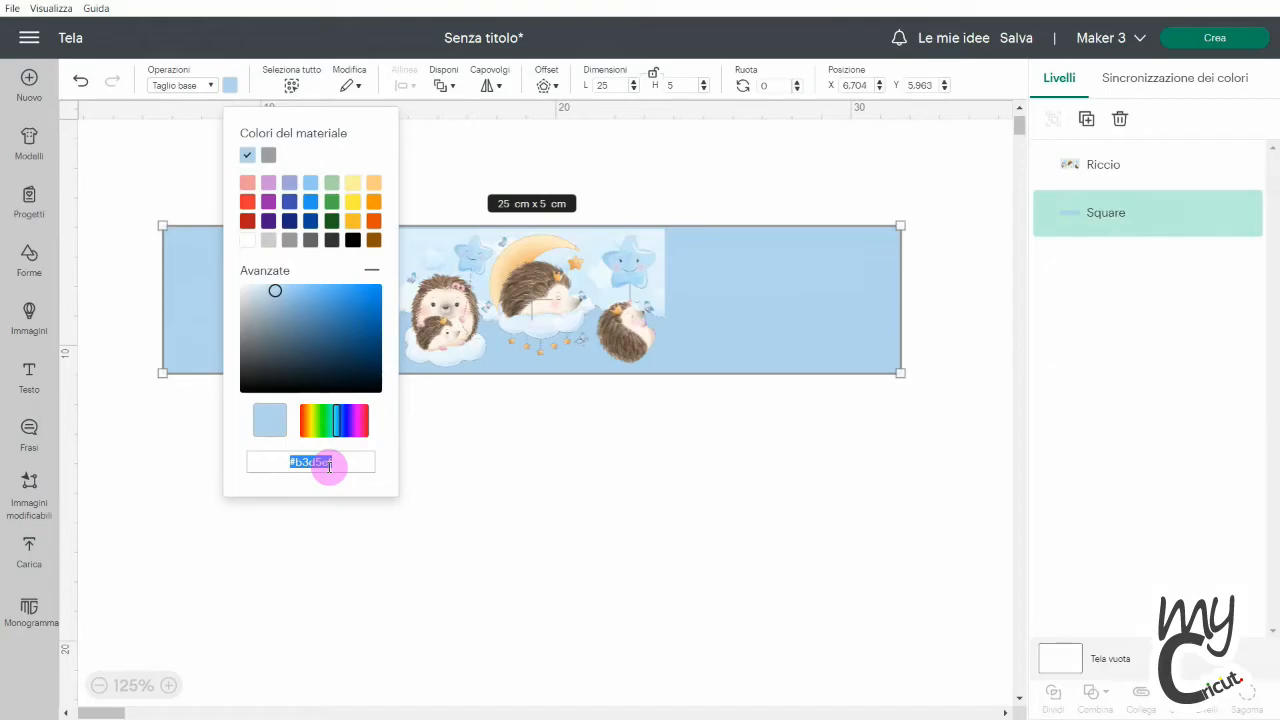
{"action": "key", "text": "ctrl+v"}
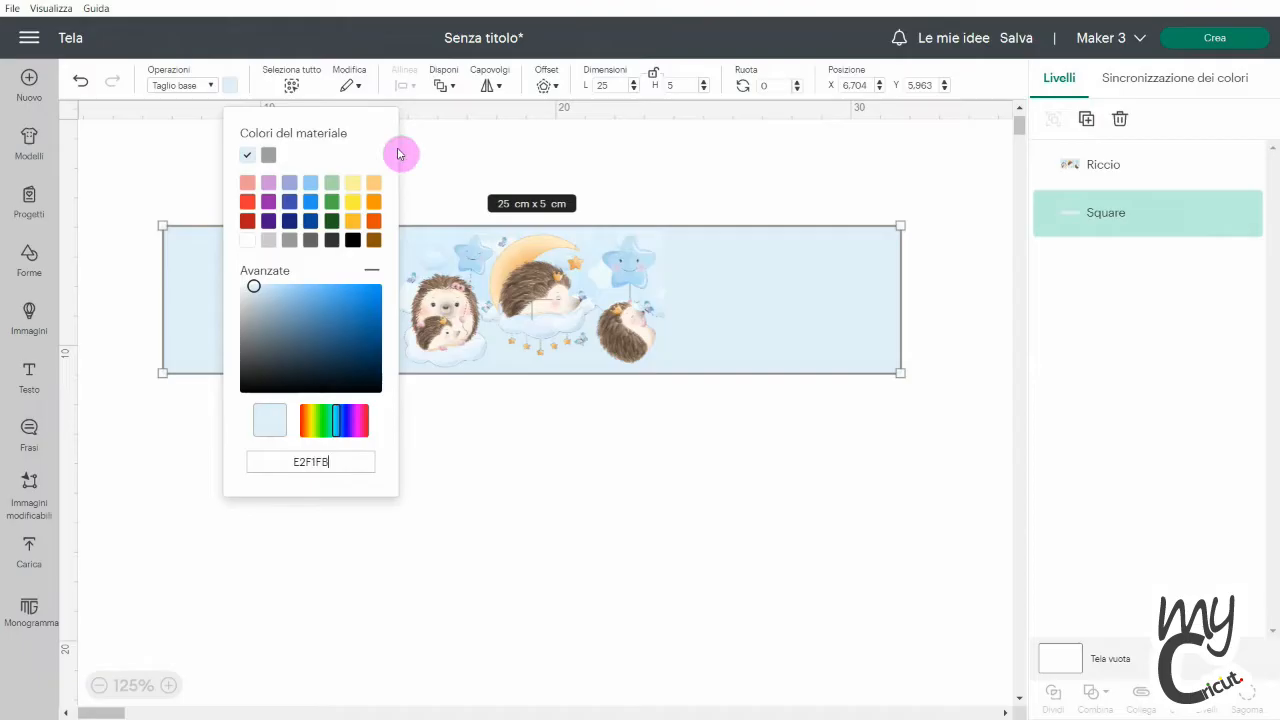
{"action": "left_click", "coordinate": [444, 485]}
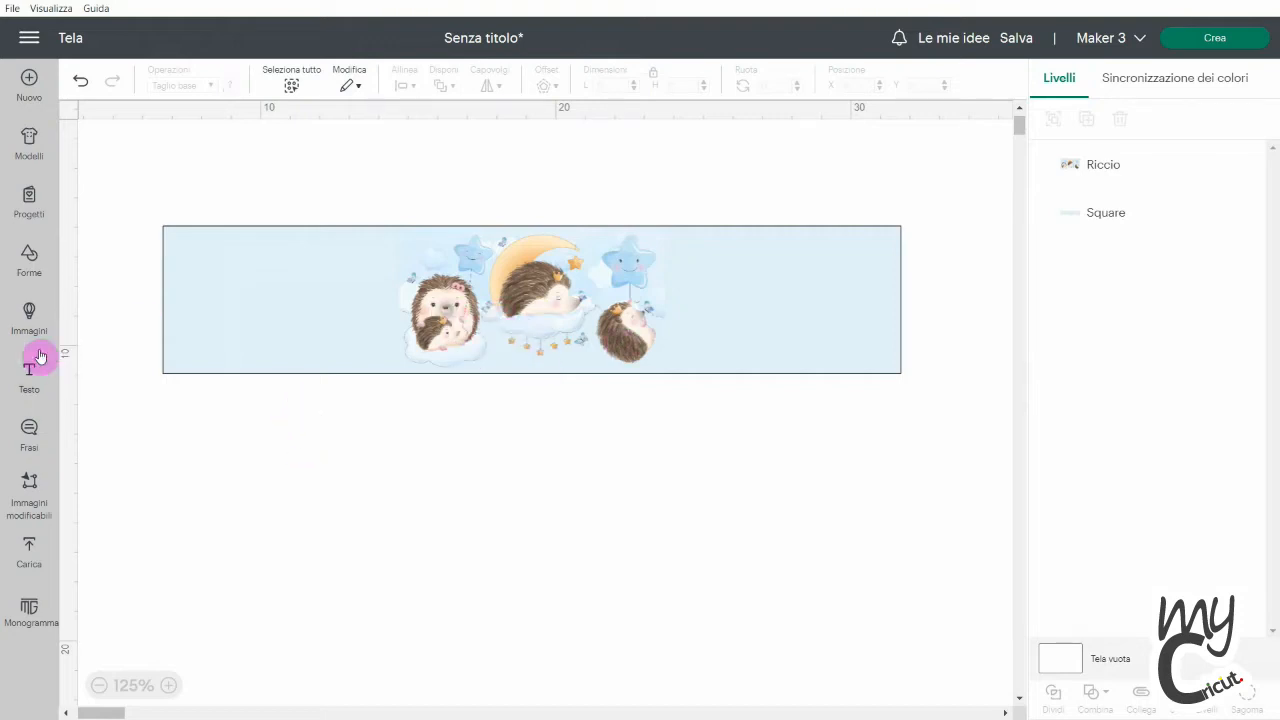
- Add a text with the child's first name and place it on the strip, left of the hedgehogs
{"action": "left_click", "coordinate": [29, 380]}
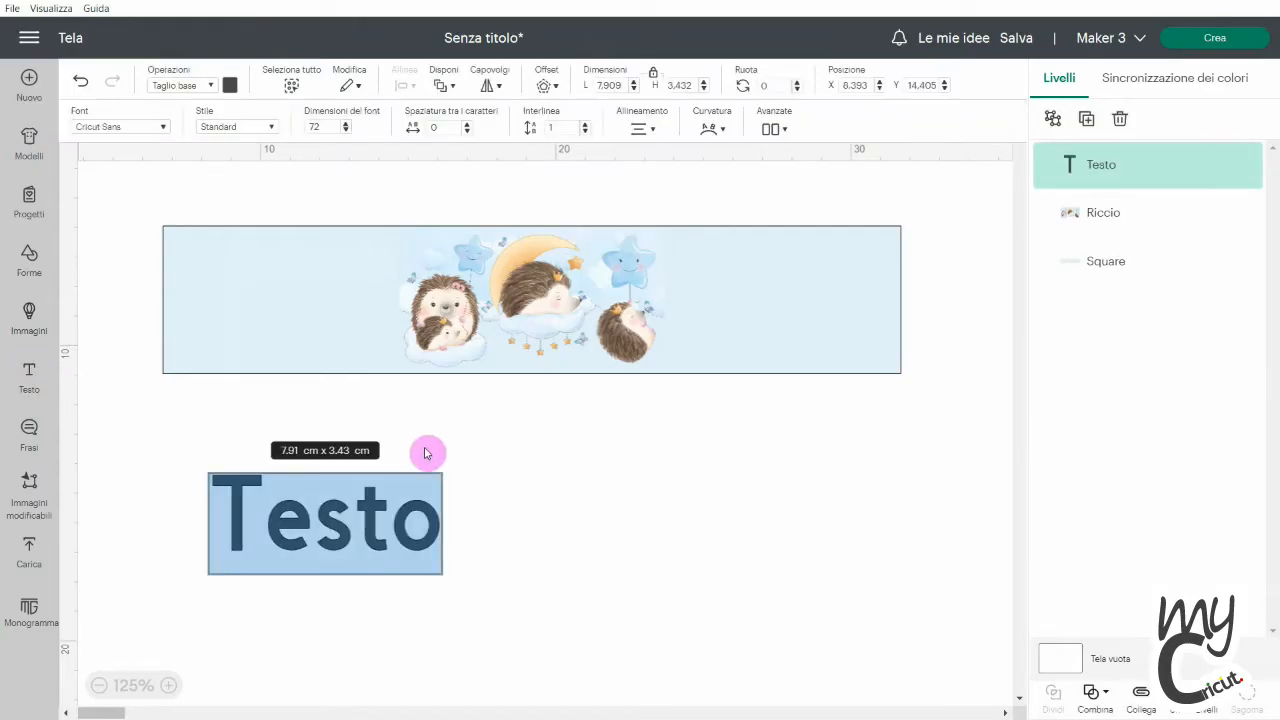
{"action": "type", "text": "Fabio"}
{"action": "left_click", "coordinate": [509, 525]}
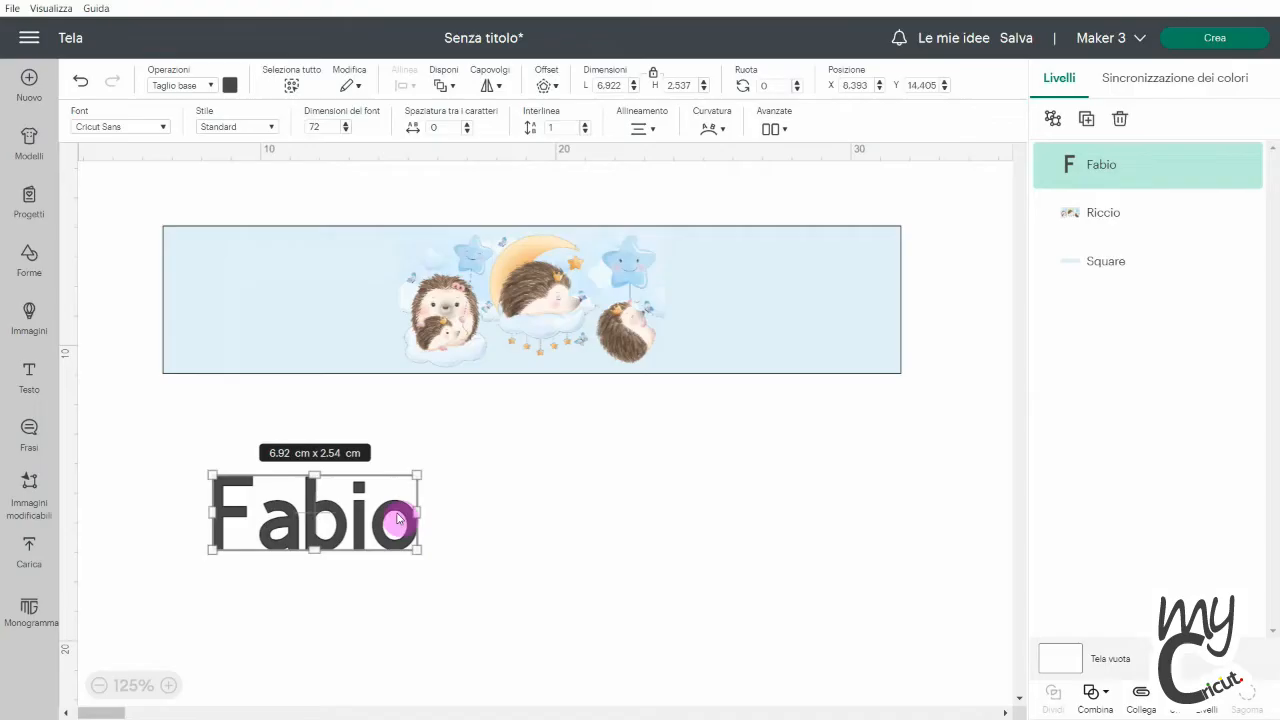
{"action": "left_click_drag", "start_coordinate": [330, 517], "coordinate": [299, 285]}
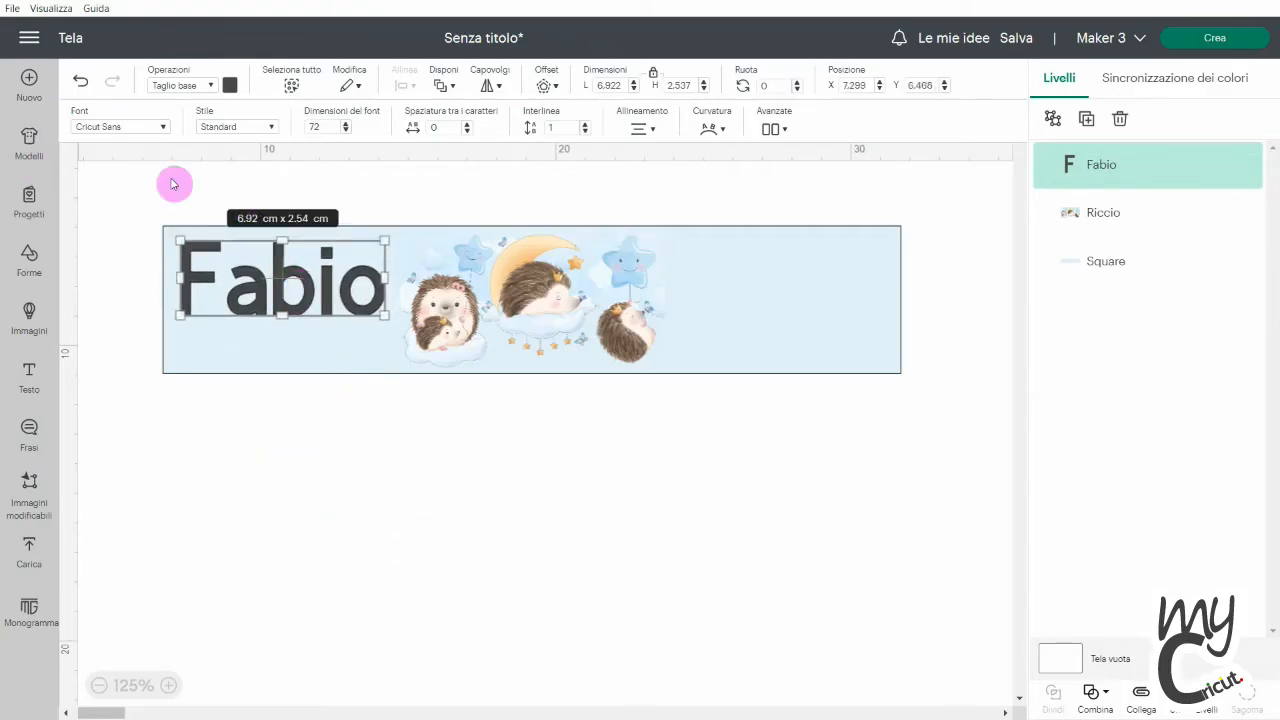
- Set the name's font to Bickley Script Com, resize it to about 4.92 × 2.74 cm and reposition it left of the hedgehogs
{"action": "left_click", "coordinate": [165, 127]}
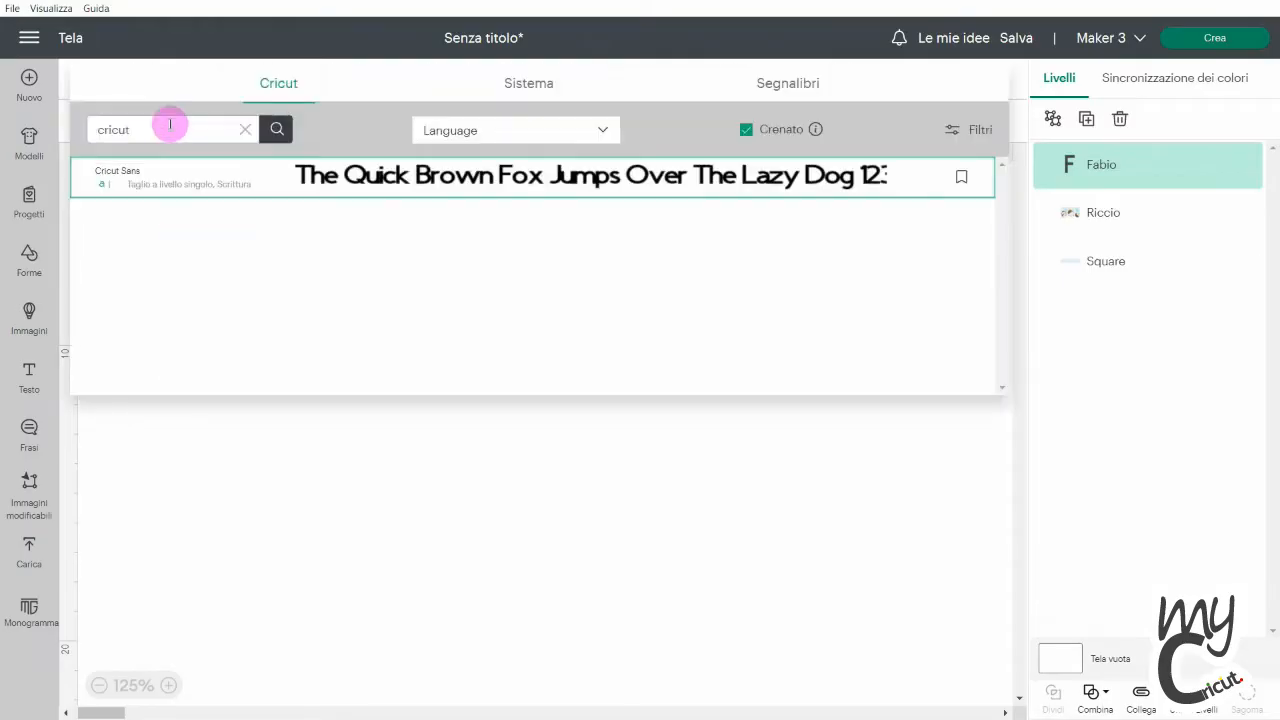
{"action": "left_click", "coordinate": [245, 129]}
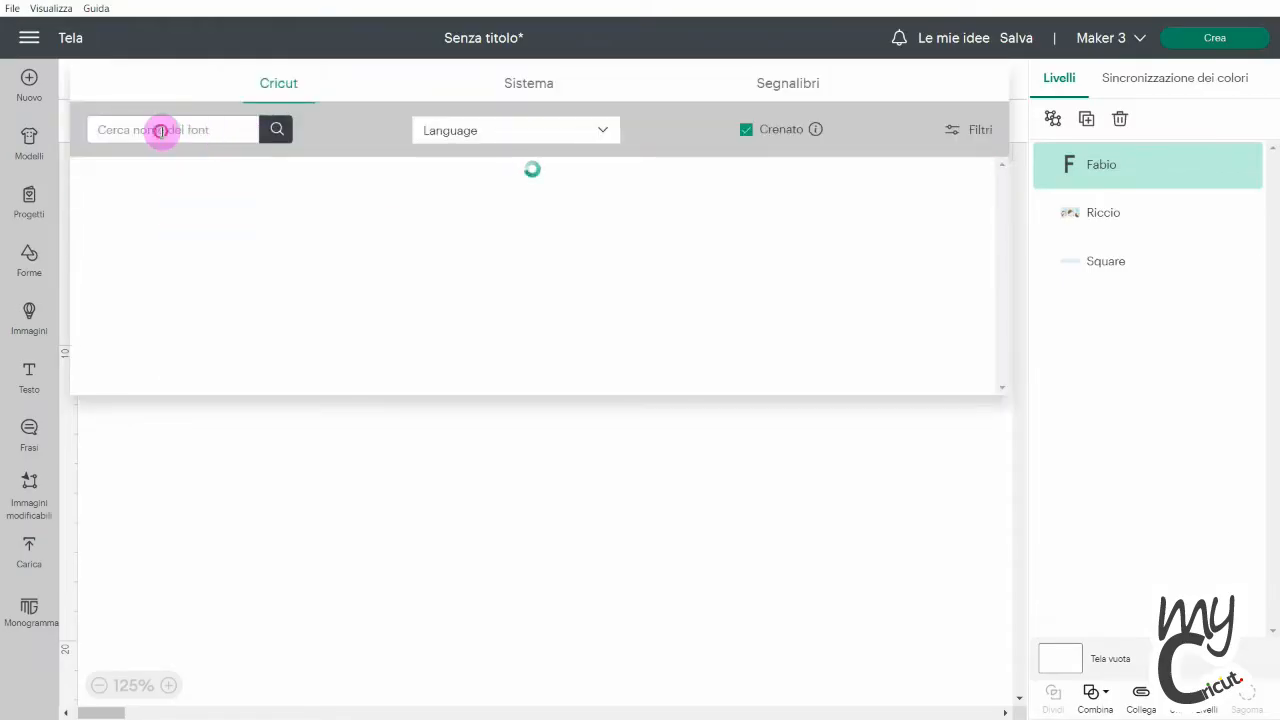
{"action": "left_click", "coordinate": [160, 131]}
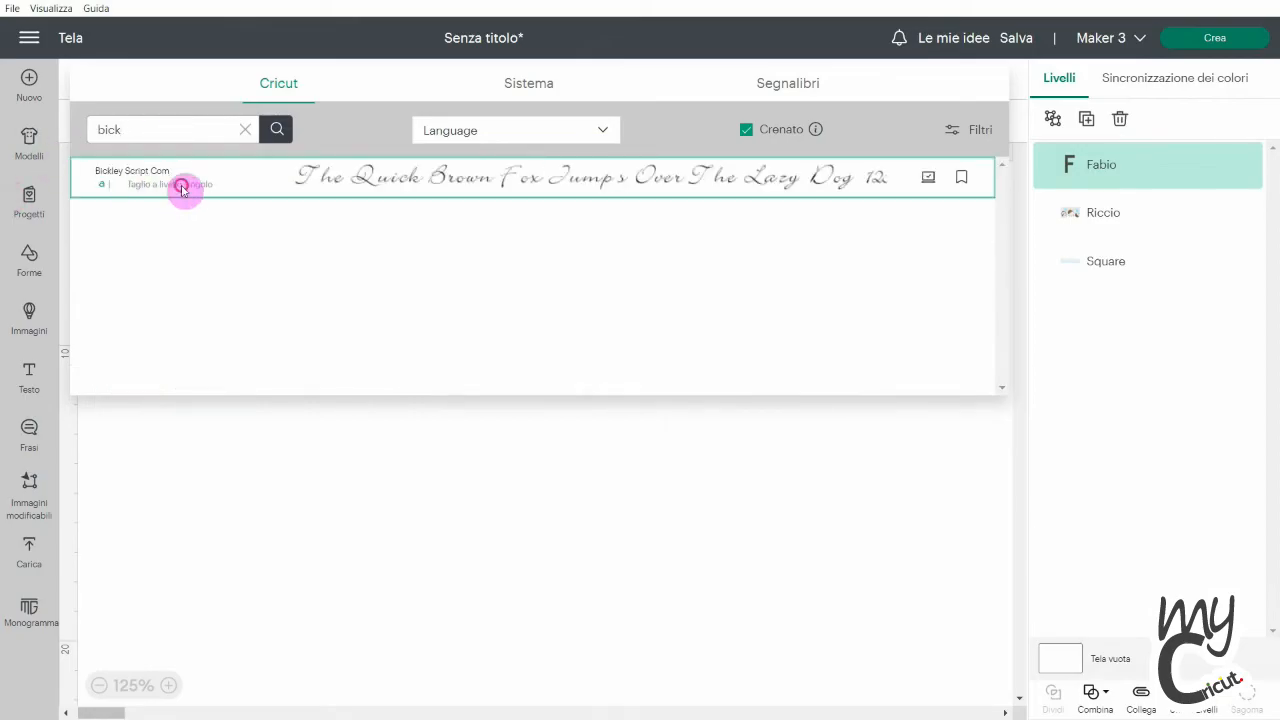
{"action": "left_click", "coordinate": [180, 186]}
{"action": "left_click_drag", "start_coordinate": [255, 295], "coordinate": [283, 265]}
{"action": "left_click_drag", "start_coordinate": [341, 305], "coordinate": [303, 287]}
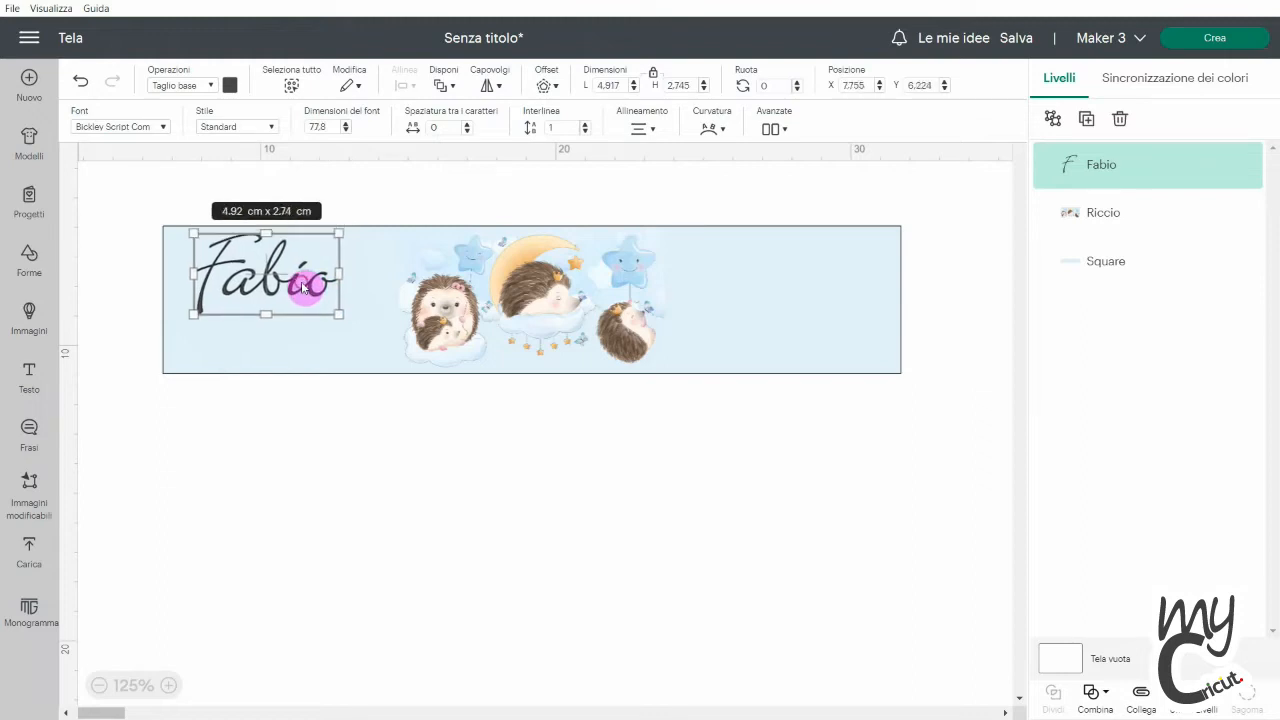
- Recolour the name text with the light blue swatch from the material colours
{"action": "left_click", "coordinate": [230, 86]}
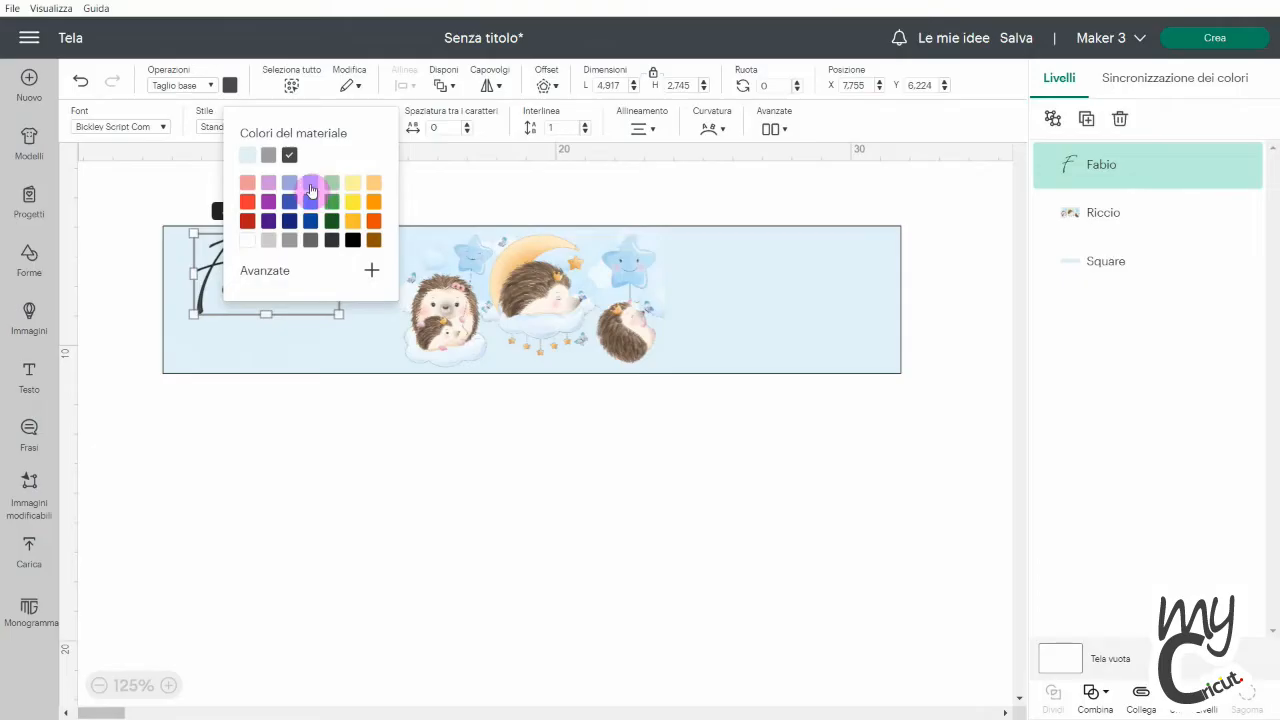
{"action": "left_click", "coordinate": [311, 190]}
{"action": "left_click", "coordinate": [314, 417]}
{"action": "left_click", "coordinate": [290, 285]}
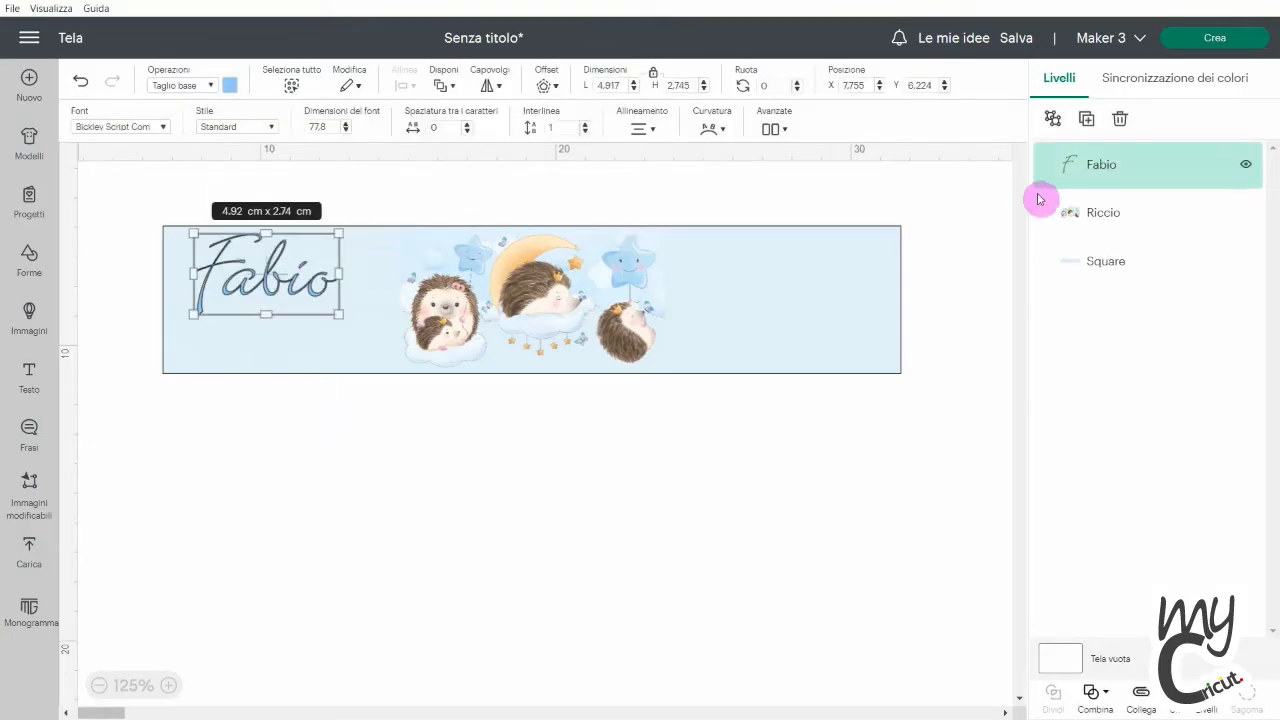
- Duplicate the name text, place the copy just below it and change its wording to "3 anni"
{"action": "left_click", "coordinate": [1087, 118]}
{"action": "left_click_drag", "start_coordinate": [242, 280], "coordinate": [249, 351]}
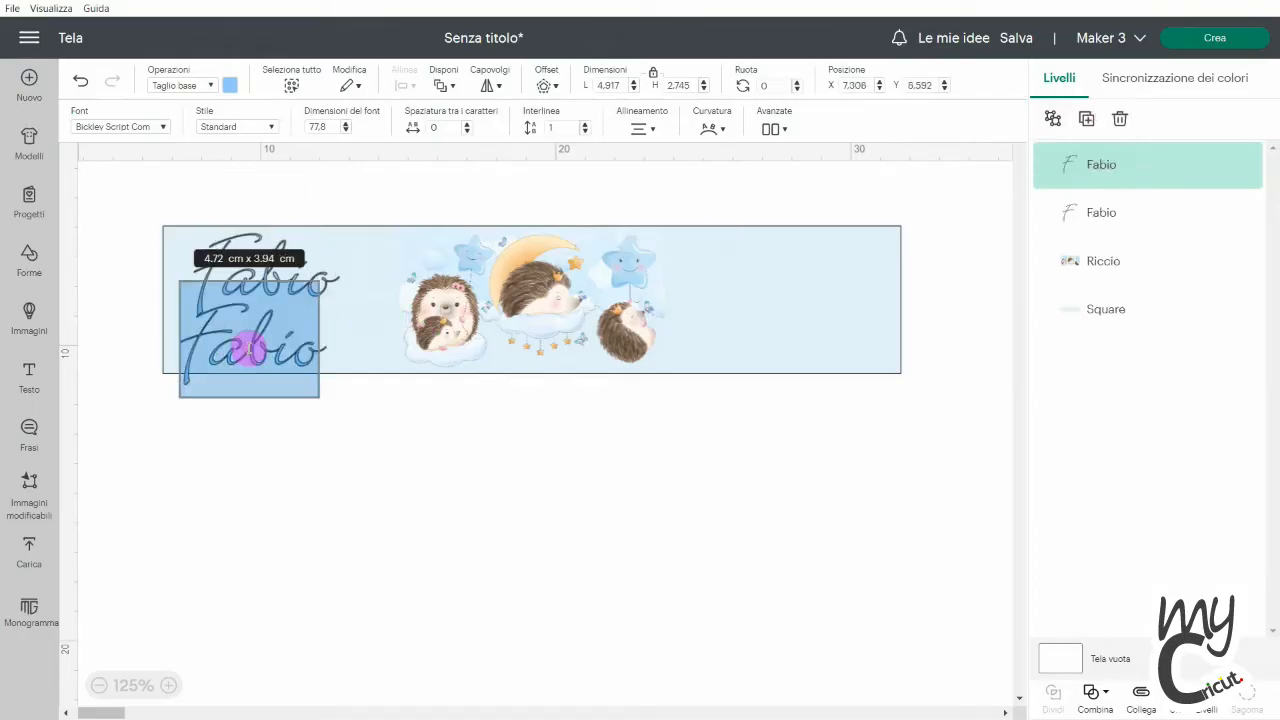
{"action": "type", "text": "3 anni"}
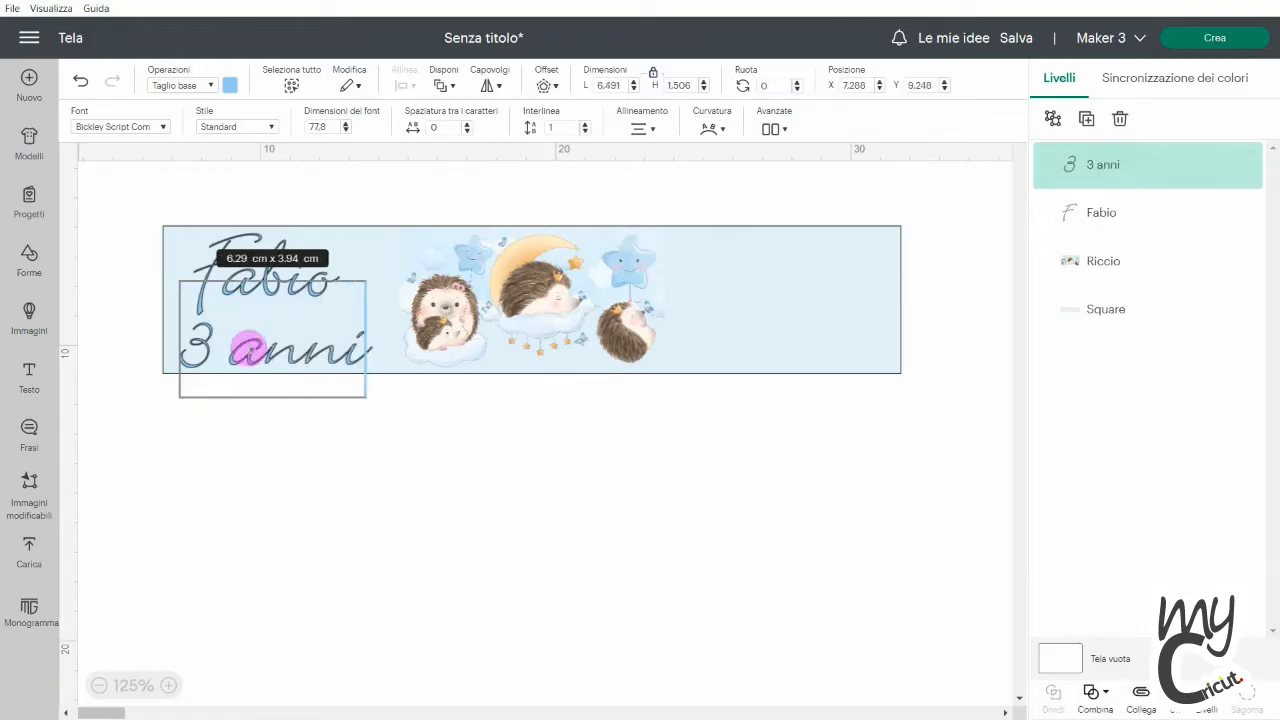
{"action": "left_click", "coordinate": [323, 526]}
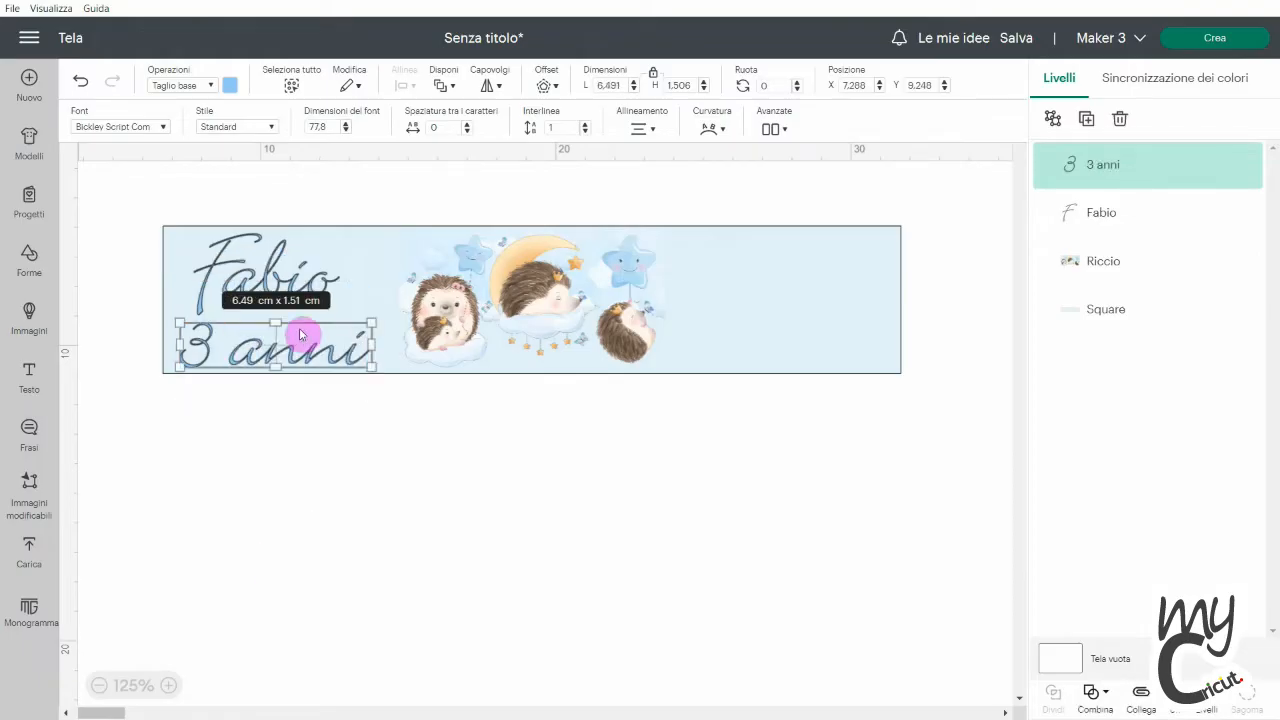
- Shrink "3 anni" to about 4.6 × 1.07 cm, enlarge the name to about 6.05 × 3.37 cm and arrange them one above the other
{"action": "left_click_drag", "start_coordinate": [366, 363], "coordinate": [337, 354]}
{"action": "left_click", "coordinate": [275, 290]}
{"action": "mouse_move", "coordinate": [336, 302]}
{"action": "left_mouse_down"}
{"action": "mouse_move", "coordinate": [366, 318]}
{"action": "mouse_move", "coordinate": [343, 302]}
{"action": "left_mouse_up"}
{"action": "left_click_drag", "start_coordinate": [323, 349], "coordinate": [320, 349]}
{"action": "left_click", "coordinate": [353, 421]}
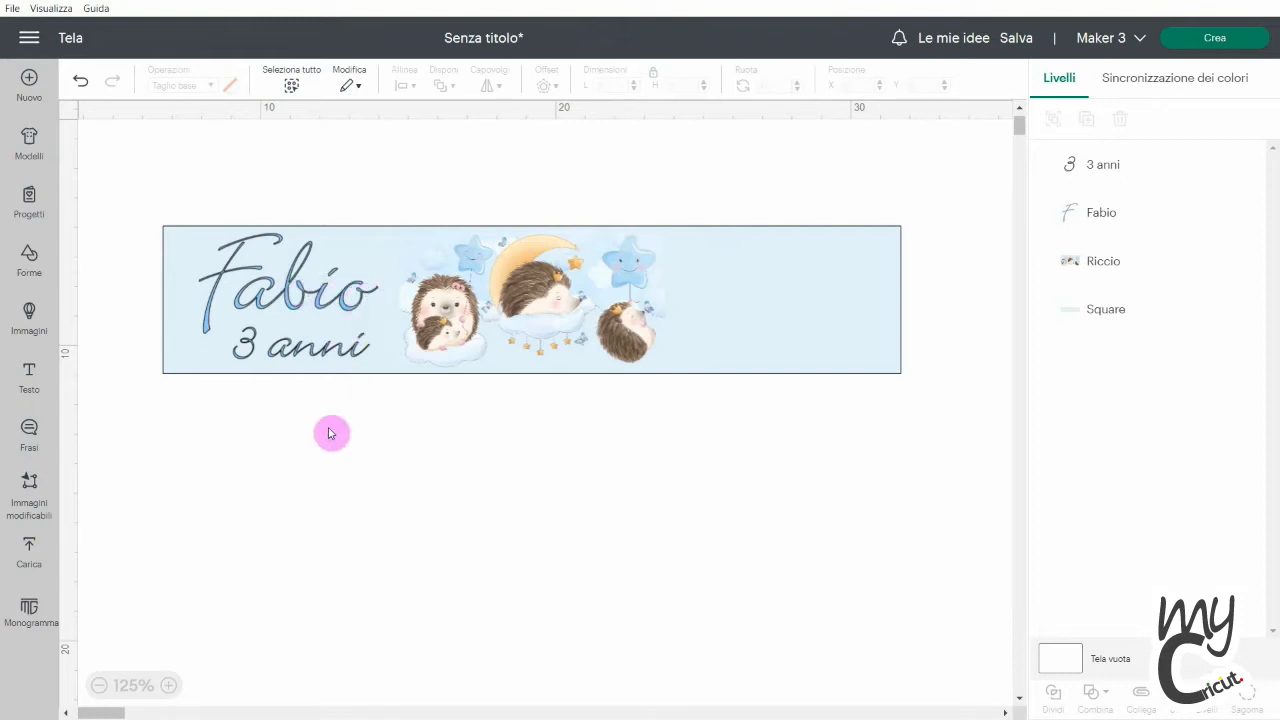
- Try flattening both texts, the hedgehog image and the rectangle into one print-then-cut layer, and undo it
{"action": "left_click", "coordinate": [248, 292]}
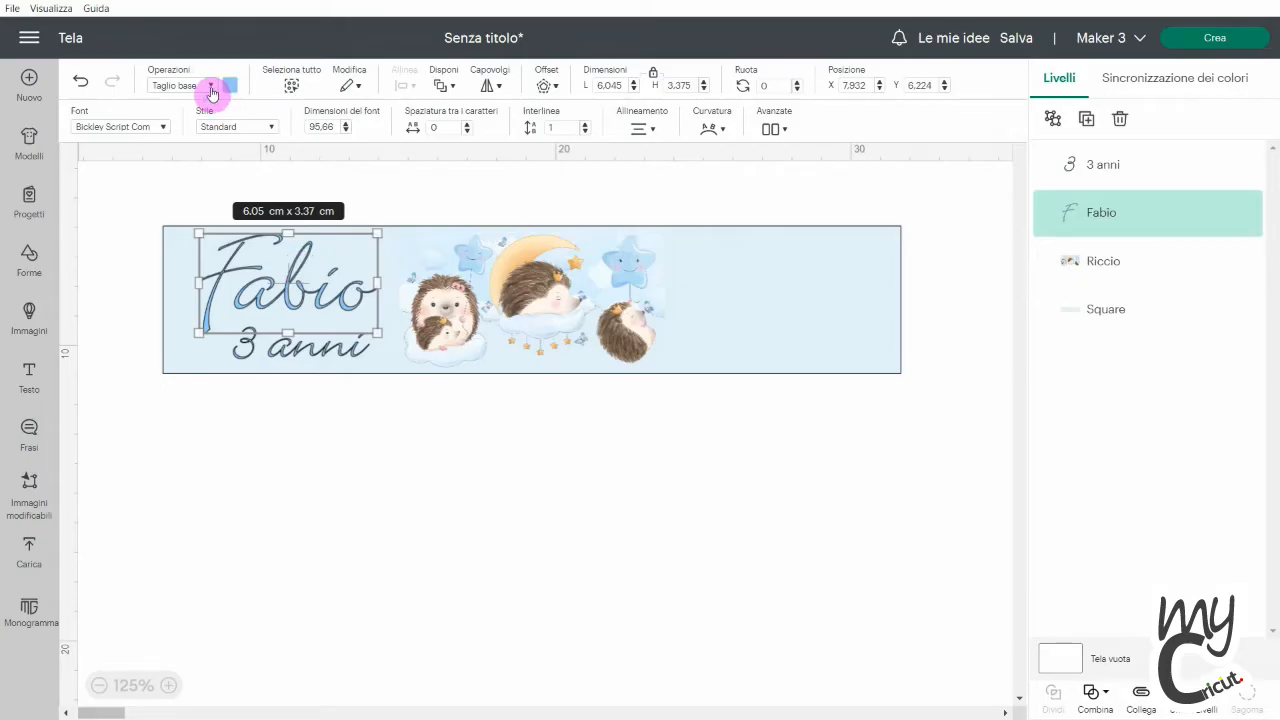
{"action": "left_click_drag", "start_coordinate": [129, 179], "coordinate": [950, 410]}
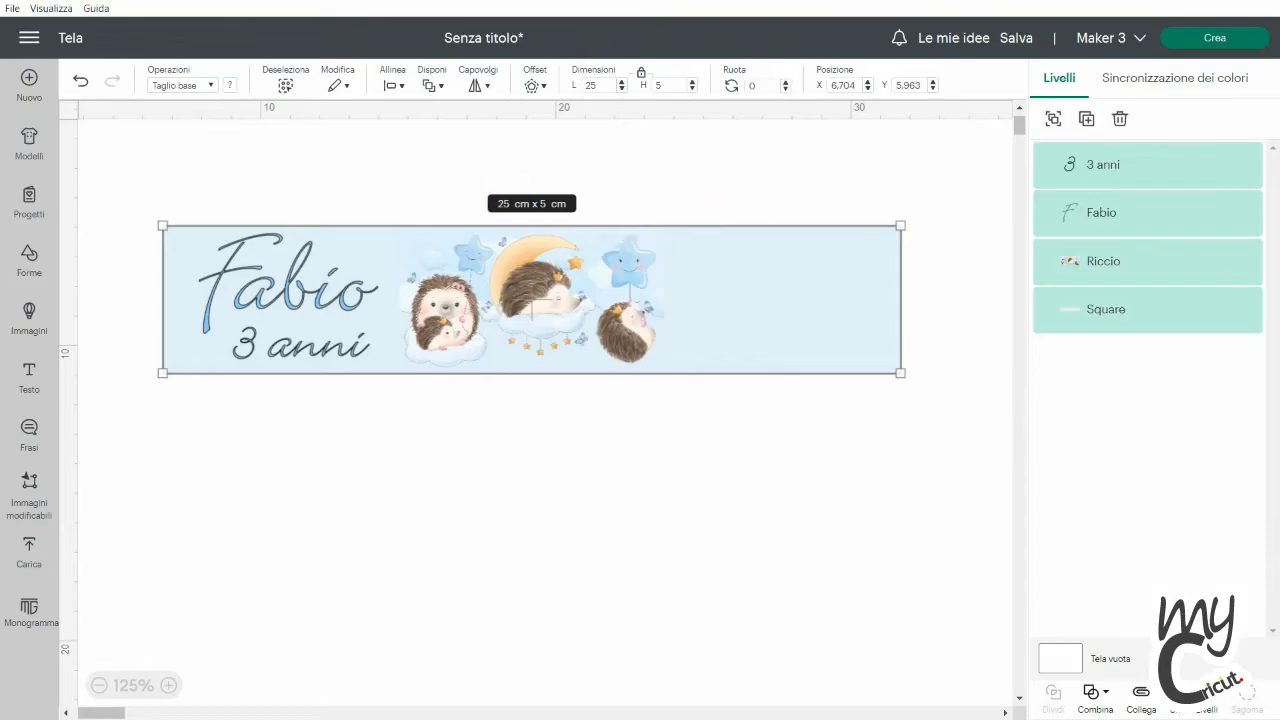
{"action": "left_click", "coordinate": [1200, 697]}
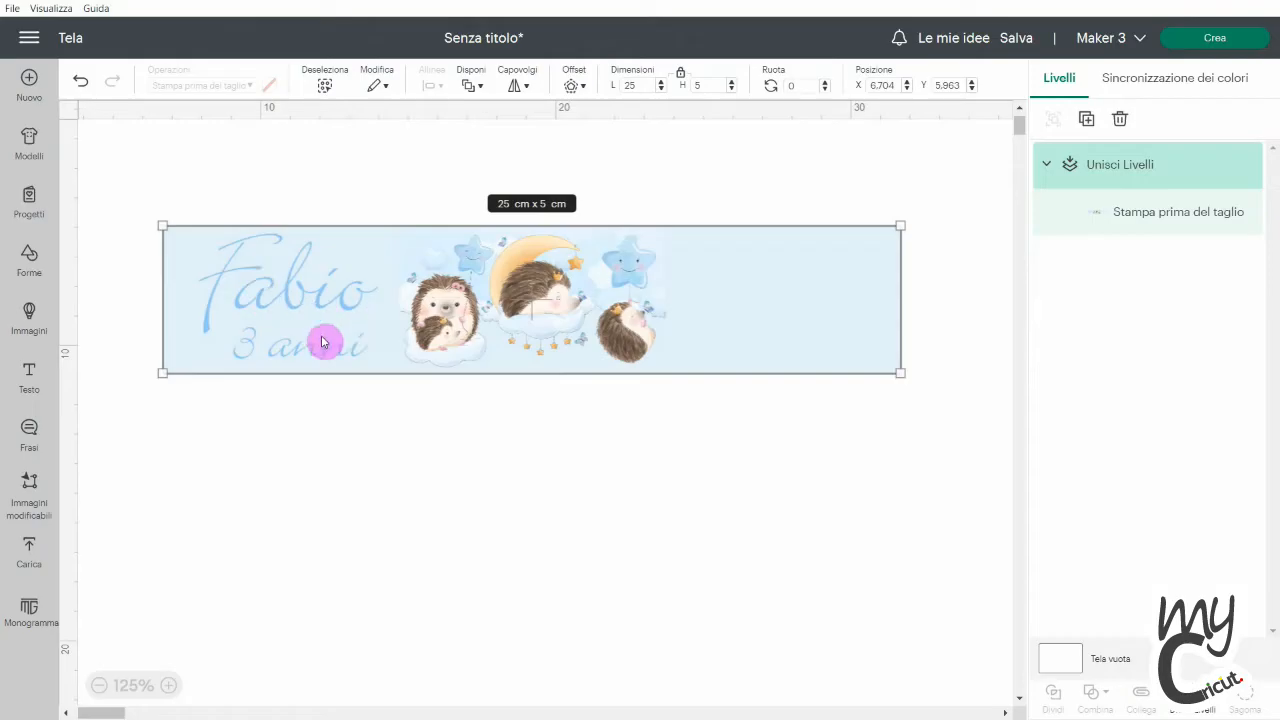
{"action": "left_click", "coordinate": [75, 88]}
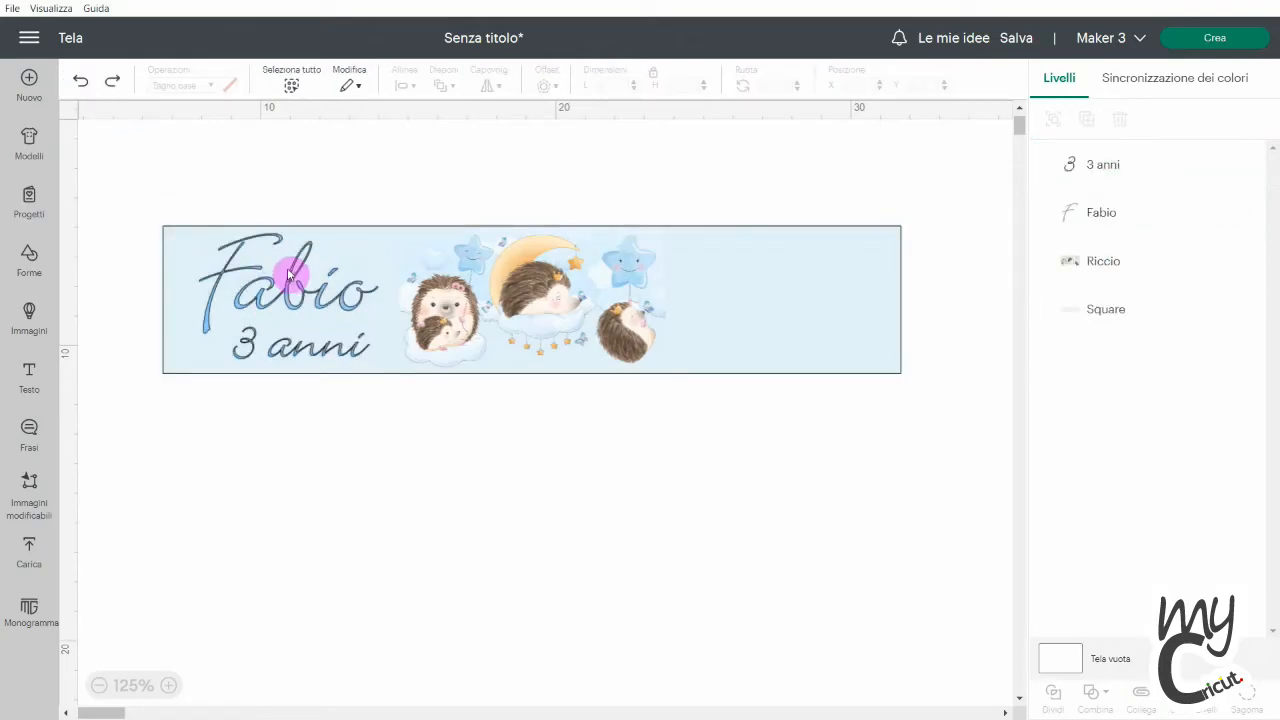
- Add a 0.1 cm rounded, welded offset around the name text and colour the offset white
{"action": "left_click", "coordinate": [1095, 220]}
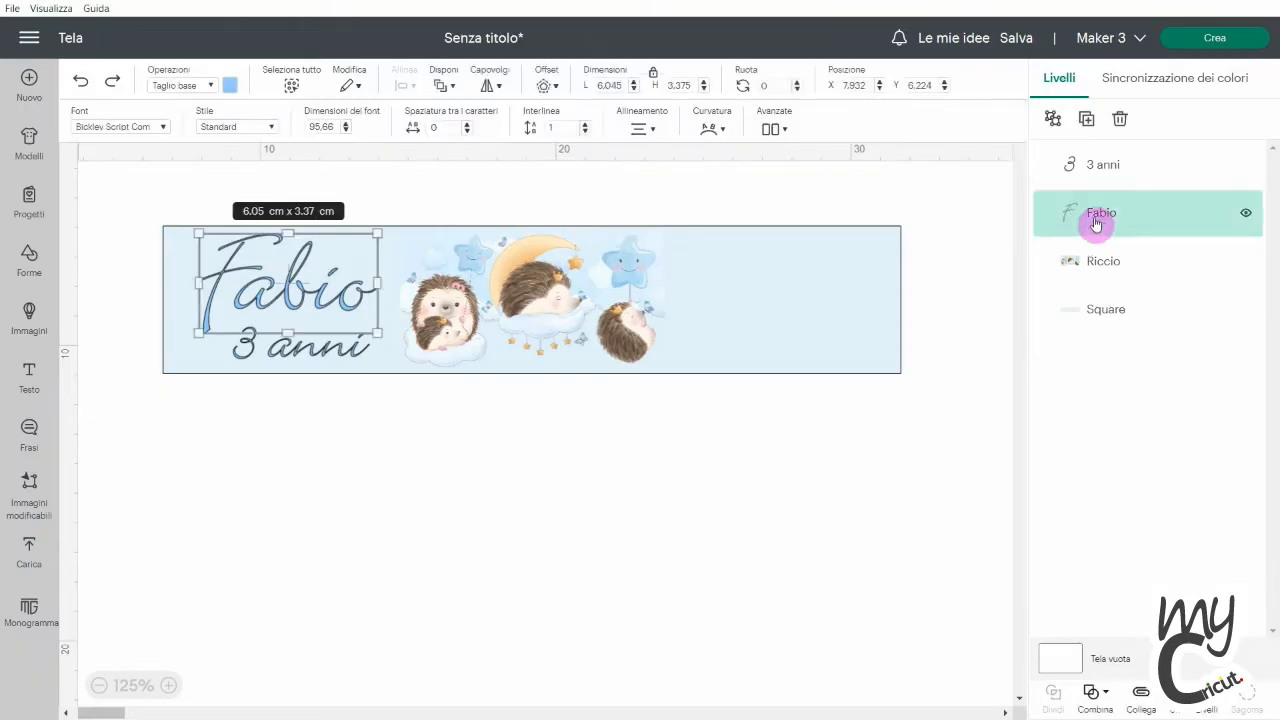
{"action": "left_click", "coordinate": [546, 87]}
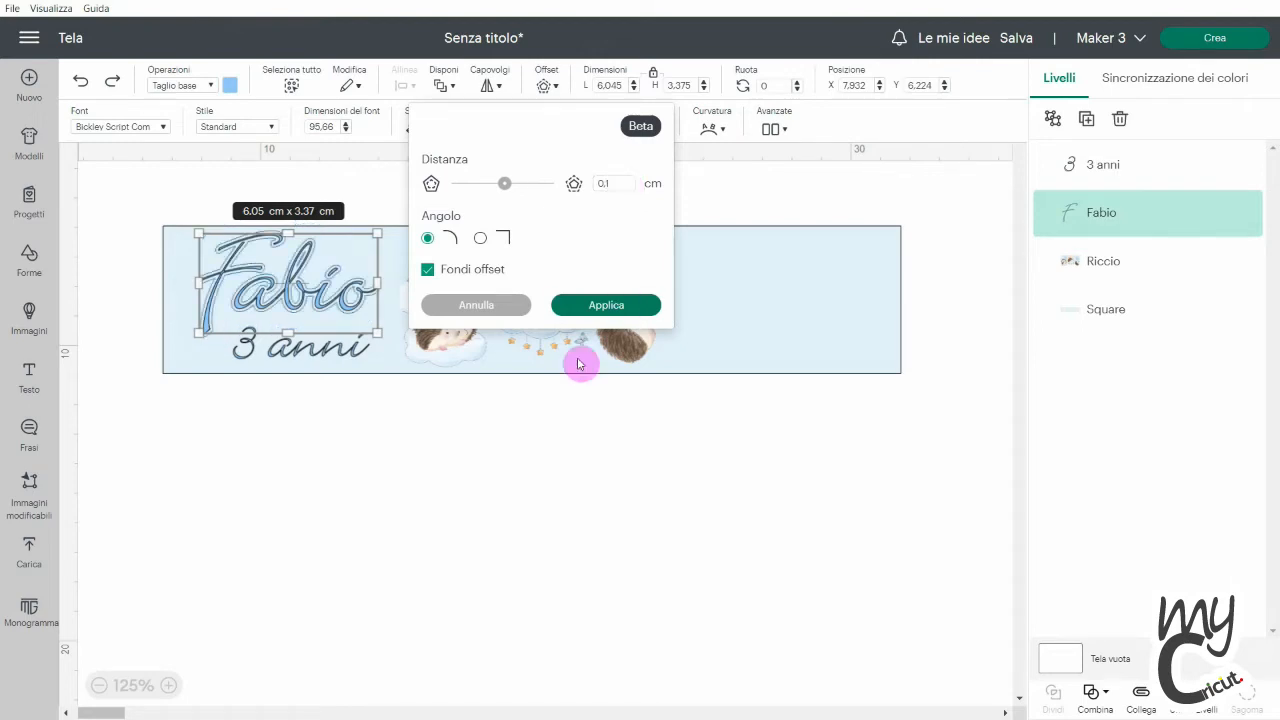
{"action": "left_click", "coordinate": [597, 305]}
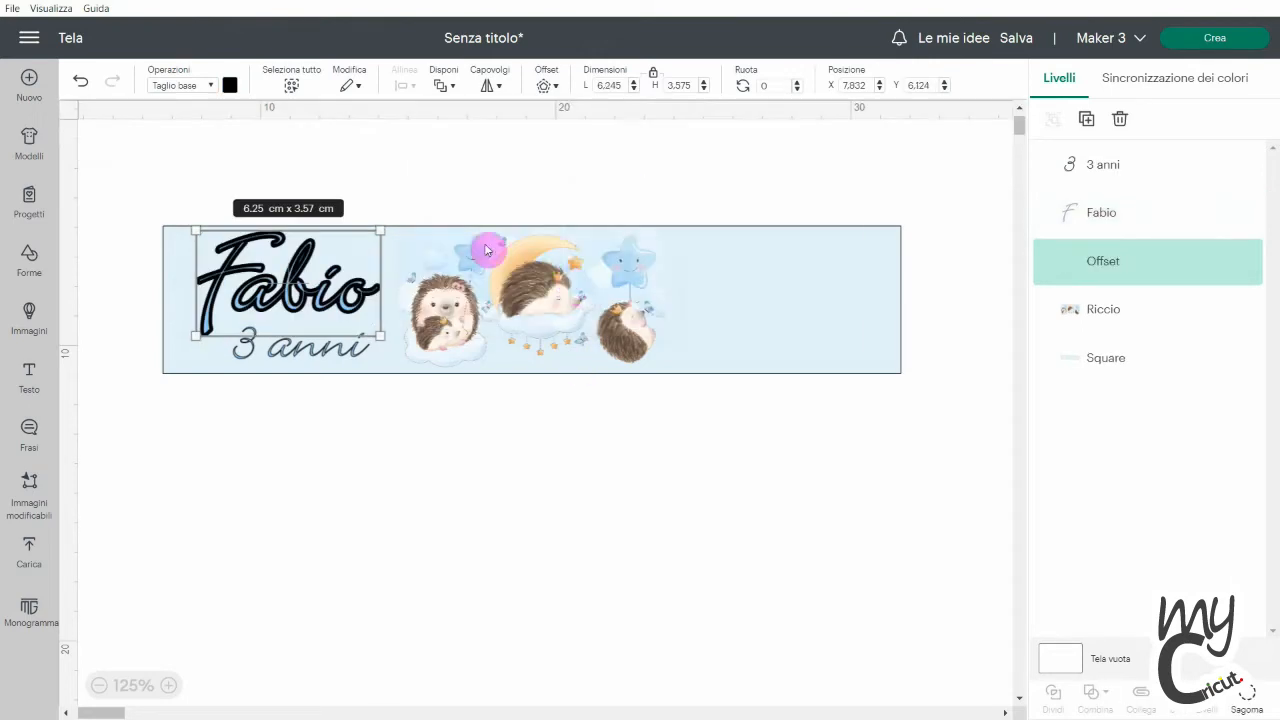
{"action": "left_click", "coordinate": [229, 85]}
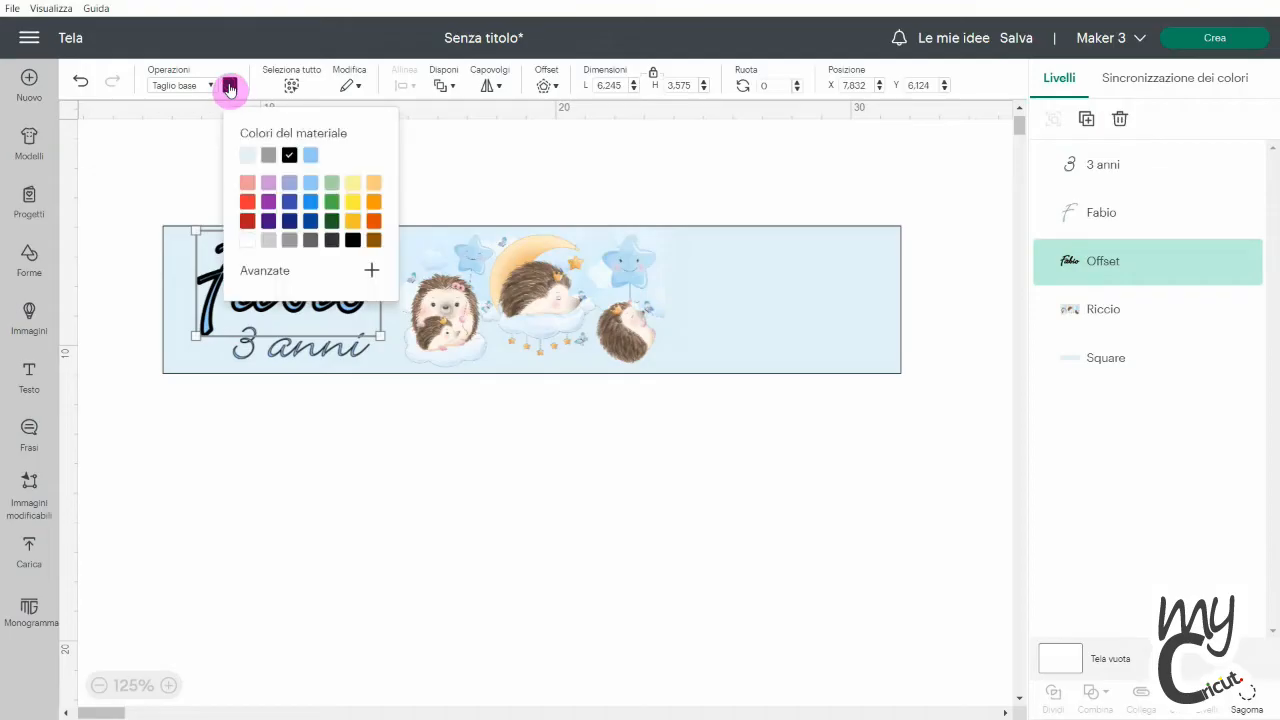
{"action": "left_click", "coordinate": [247, 241]}
{"action": "left_click", "coordinate": [349, 463]}
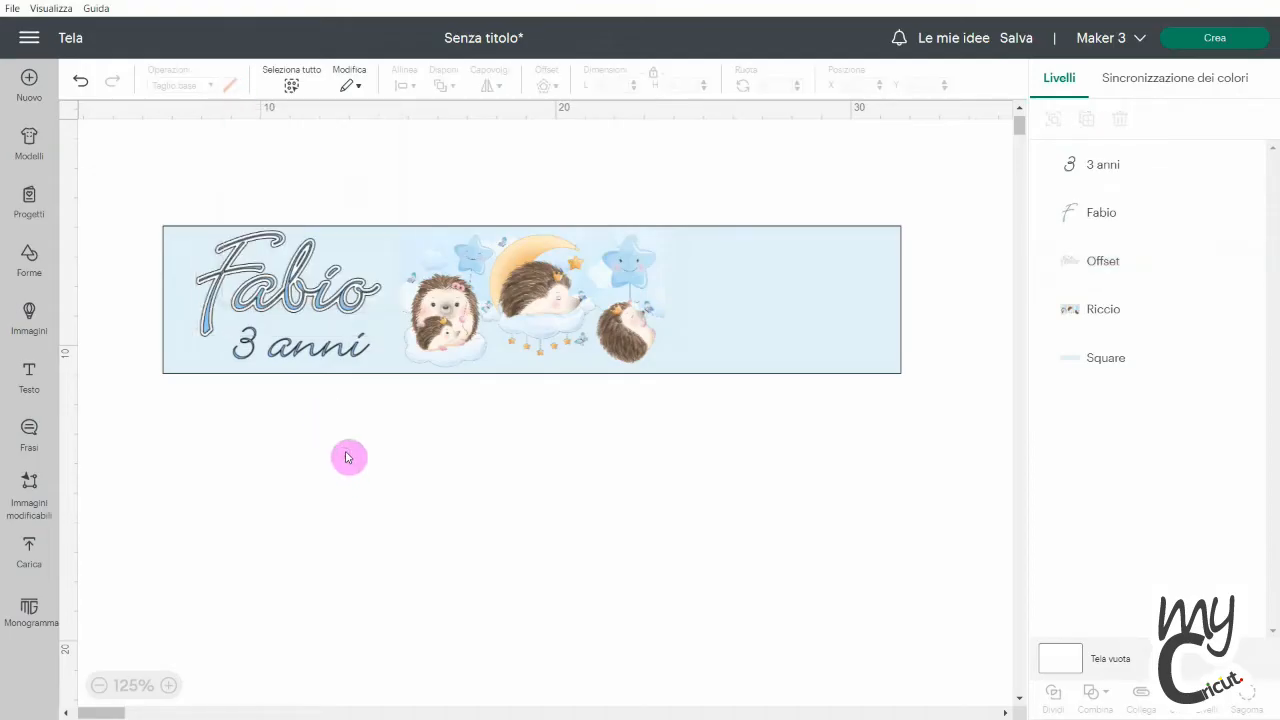
- Give the "3 anni" text a matching 0.1 cm rounded offset and colour it white
{"action": "left_click", "coordinate": [318, 352]}
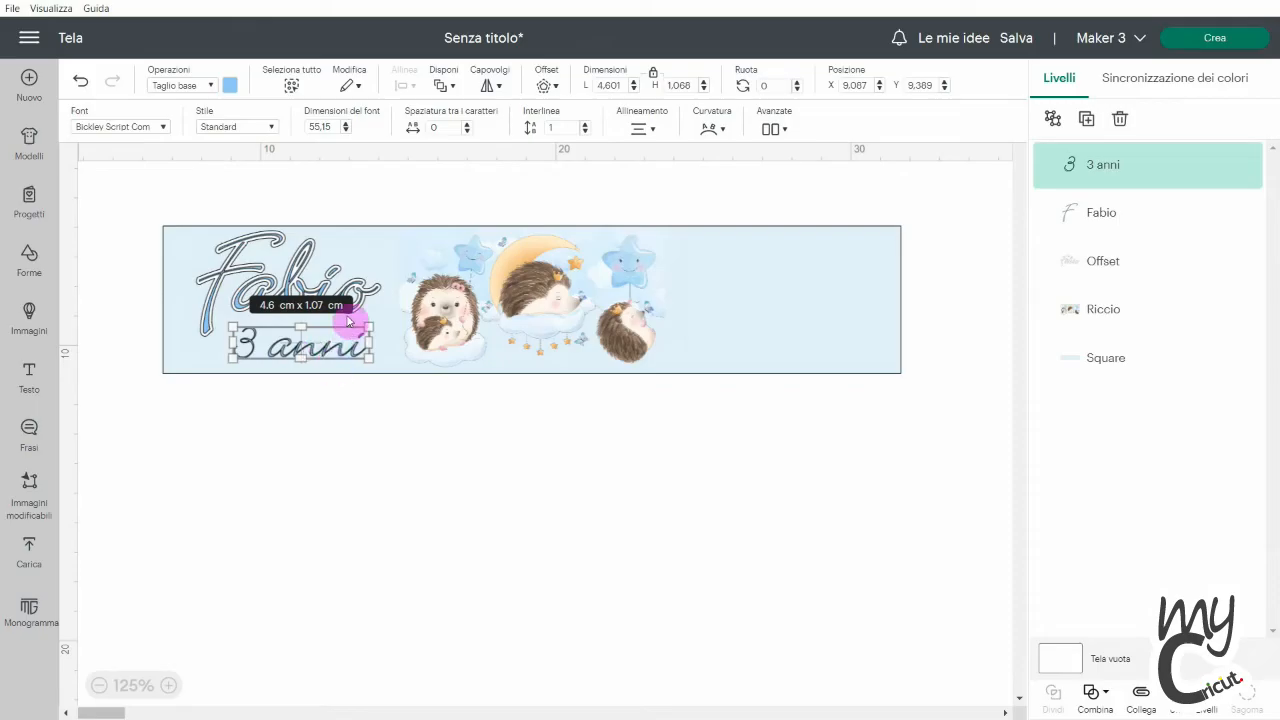
{"action": "left_click", "coordinate": [540, 87]}
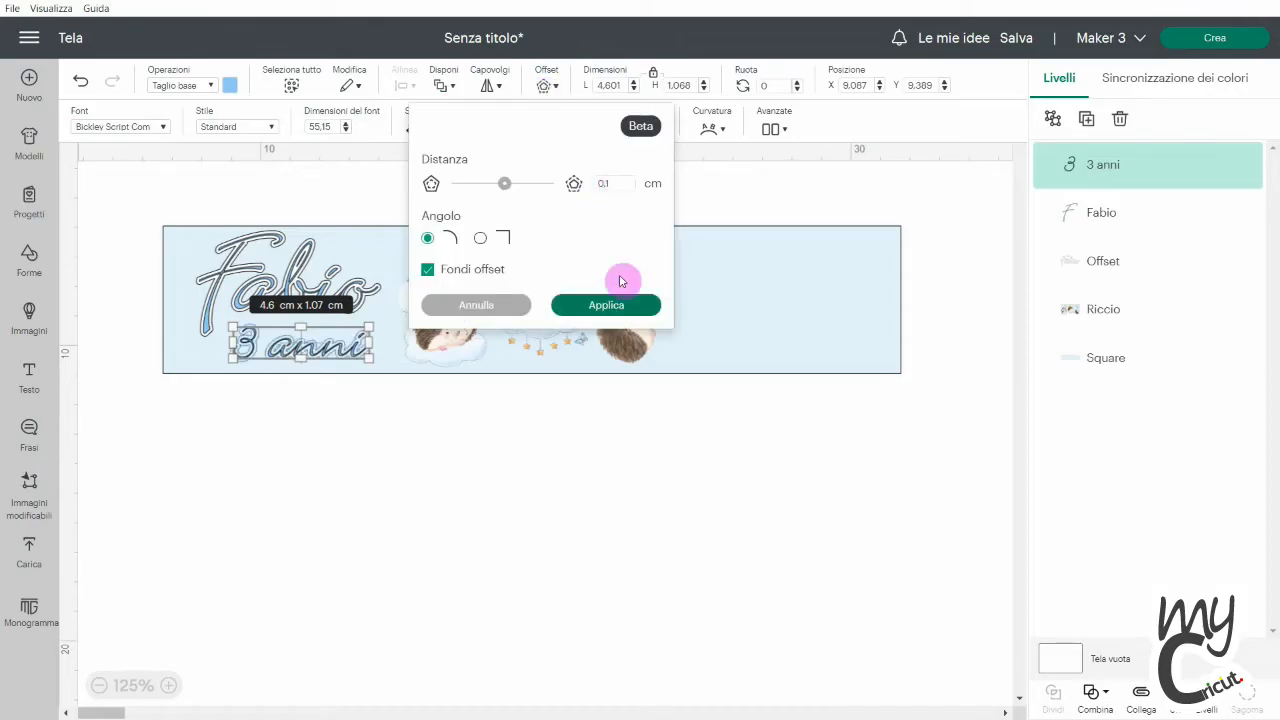
{"action": "left_click", "coordinate": [605, 304]}
{"action": "left_click", "coordinate": [231, 85]}
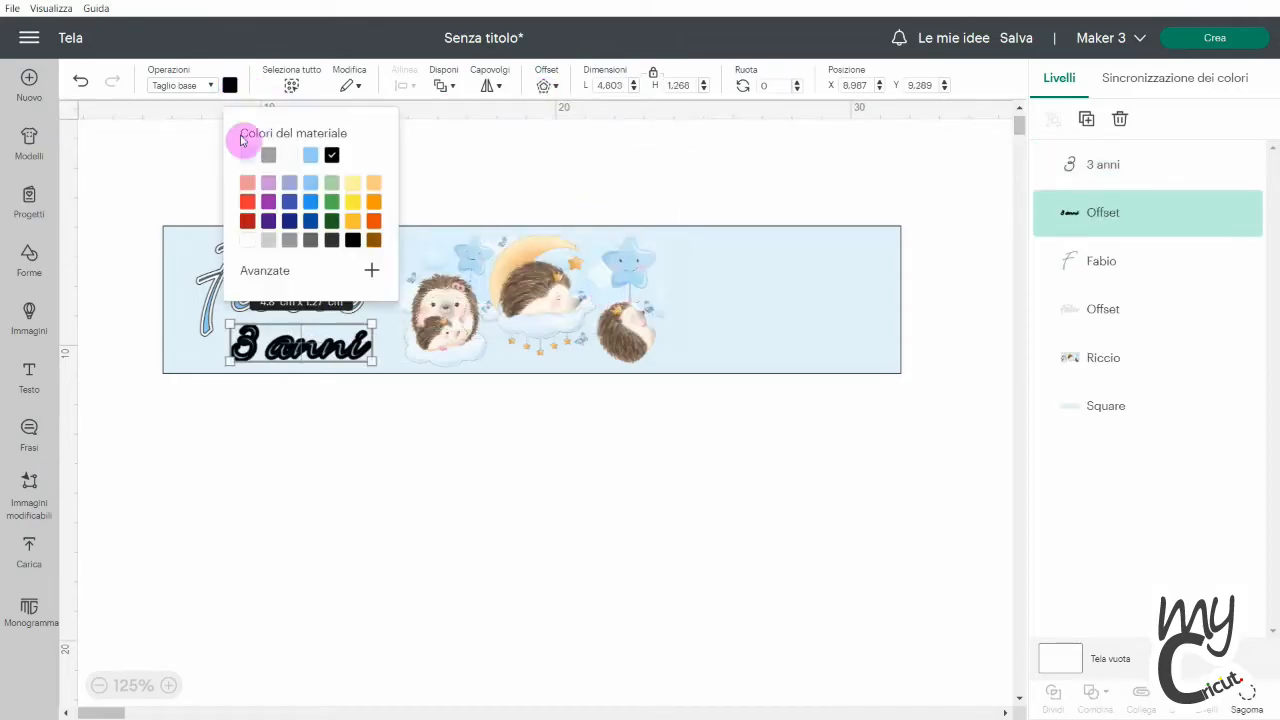
{"action": "left_click", "coordinate": [287, 160]}
{"action": "left_click", "coordinate": [357, 494]}
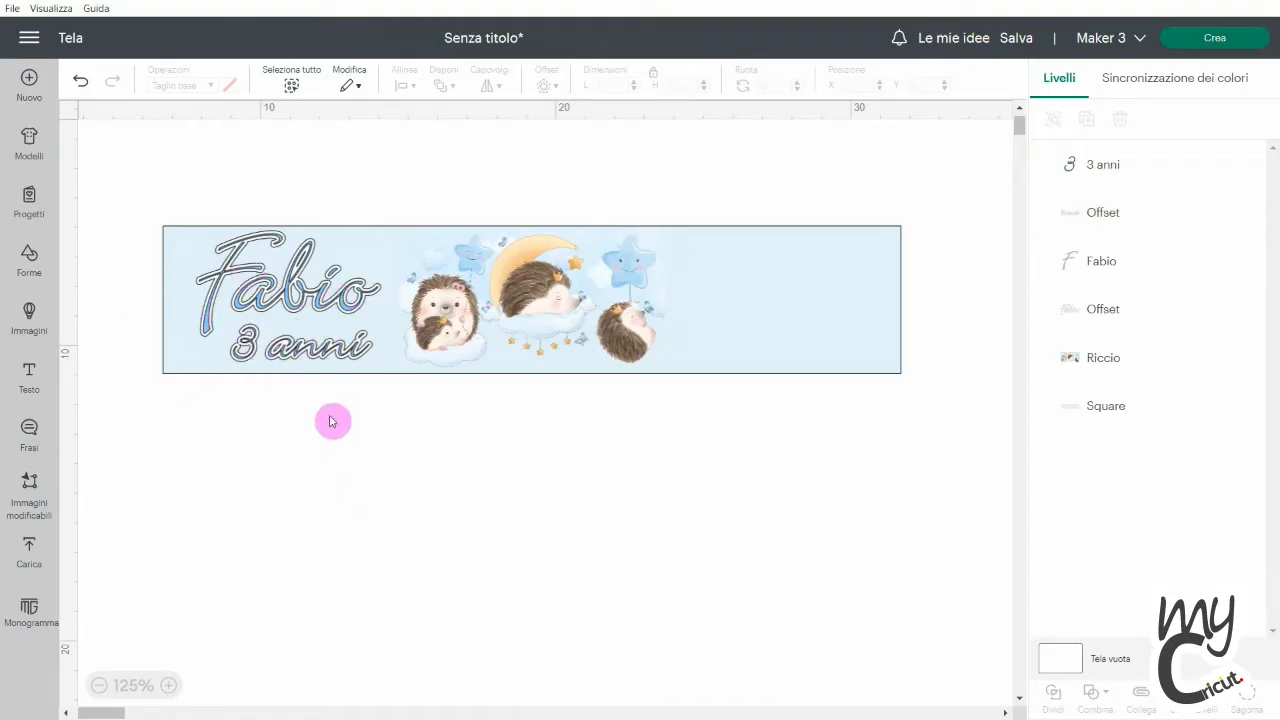
- Search the image library for "baby star" and add the smiling yellow star to the canvas
{"action": "left_click", "coordinate": [29, 312]}
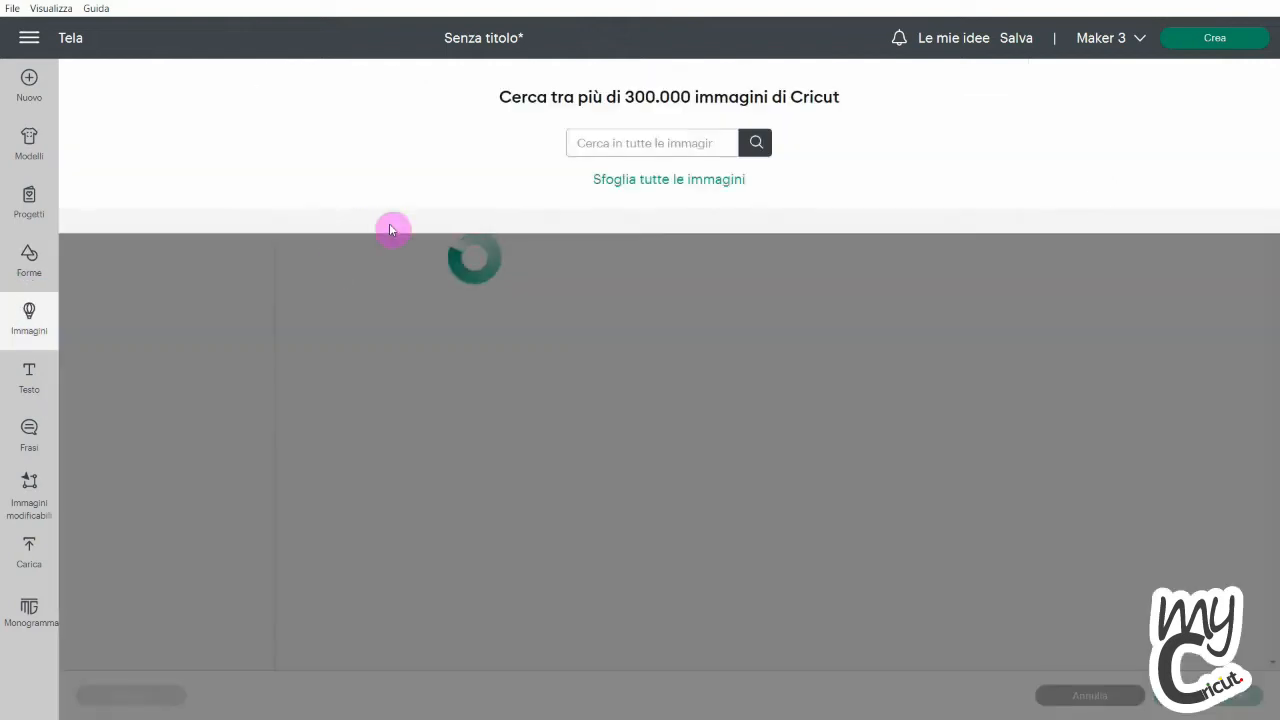
{"action": "type", "text": "babi"}
{"action": "key", "text": "Return"}
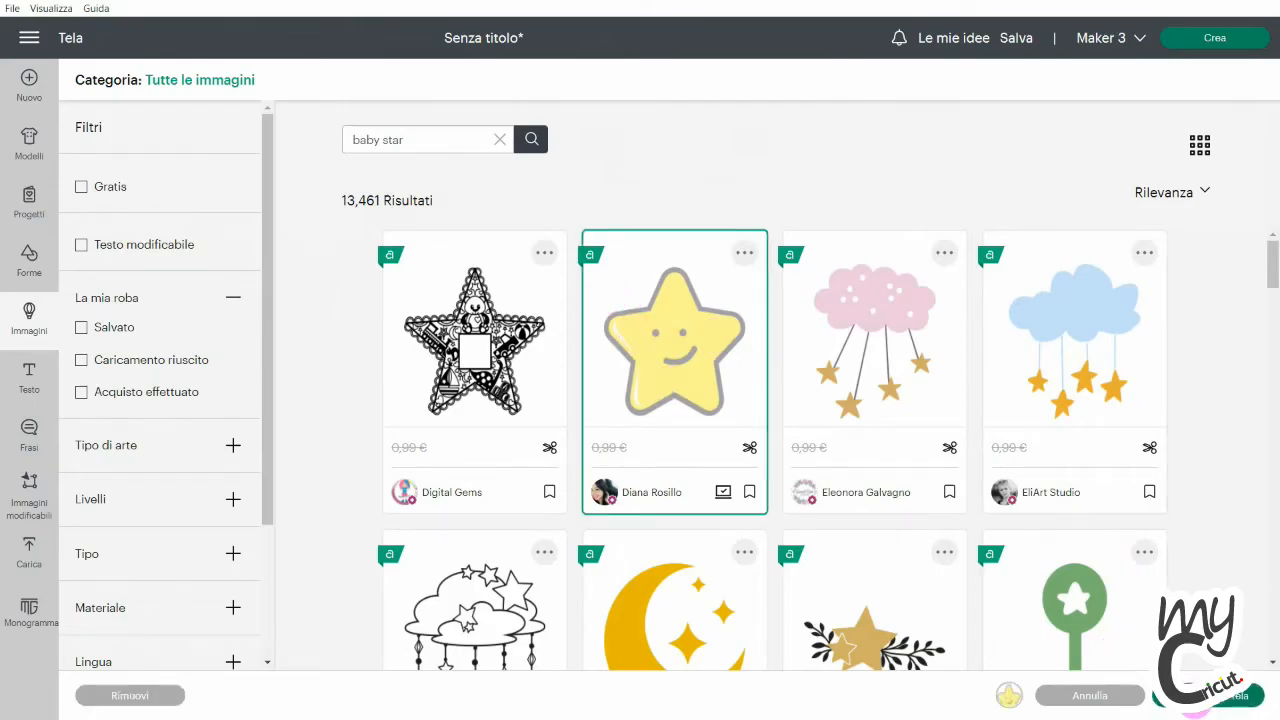
{"action": "left_click", "coordinate": [1208, 695]}
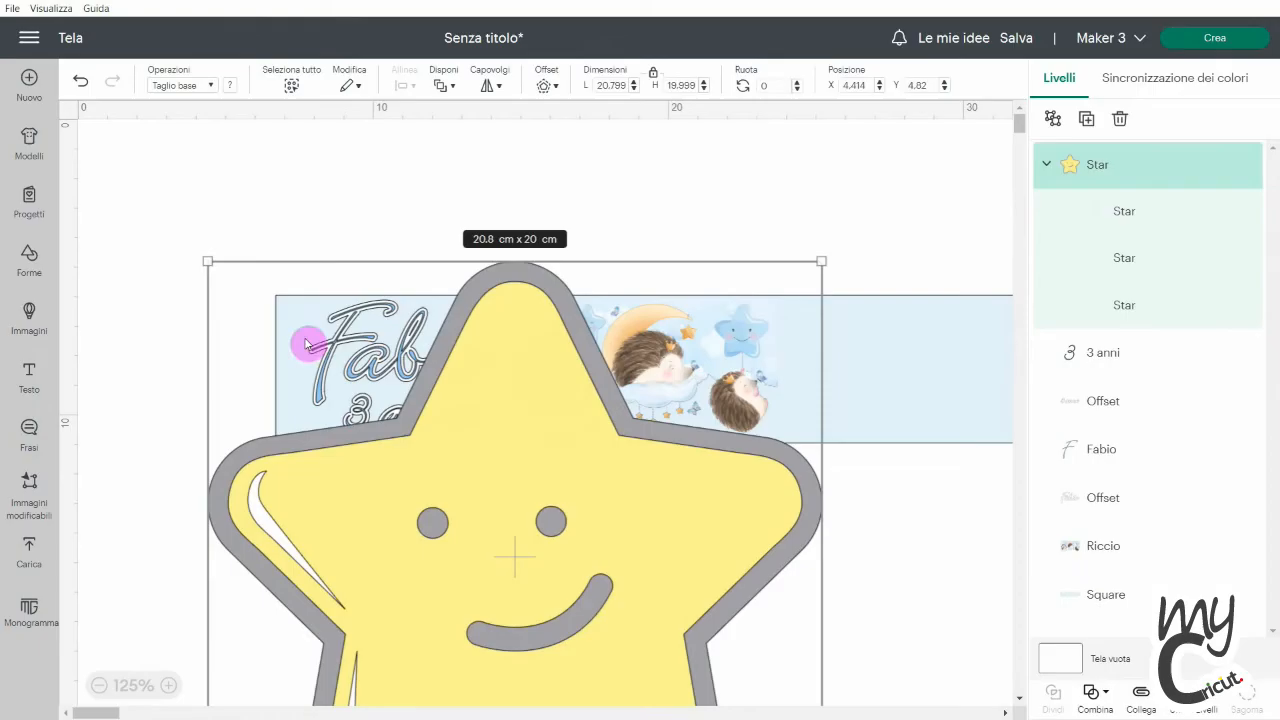
- Shrink the star to about 4.45 × 4.28 cm and move it just below the strip
{"action": "left_click_drag", "start_coordinate": [208, 261], "coordinate": [557, 590]}
{"action": "left_click_drag", "start_coordinate": [688, 645], "coordinate": [318, 396]}
{"action": "left_click_drag", "start_coordinate": [155, 320], "coordinate": [305, 443]}
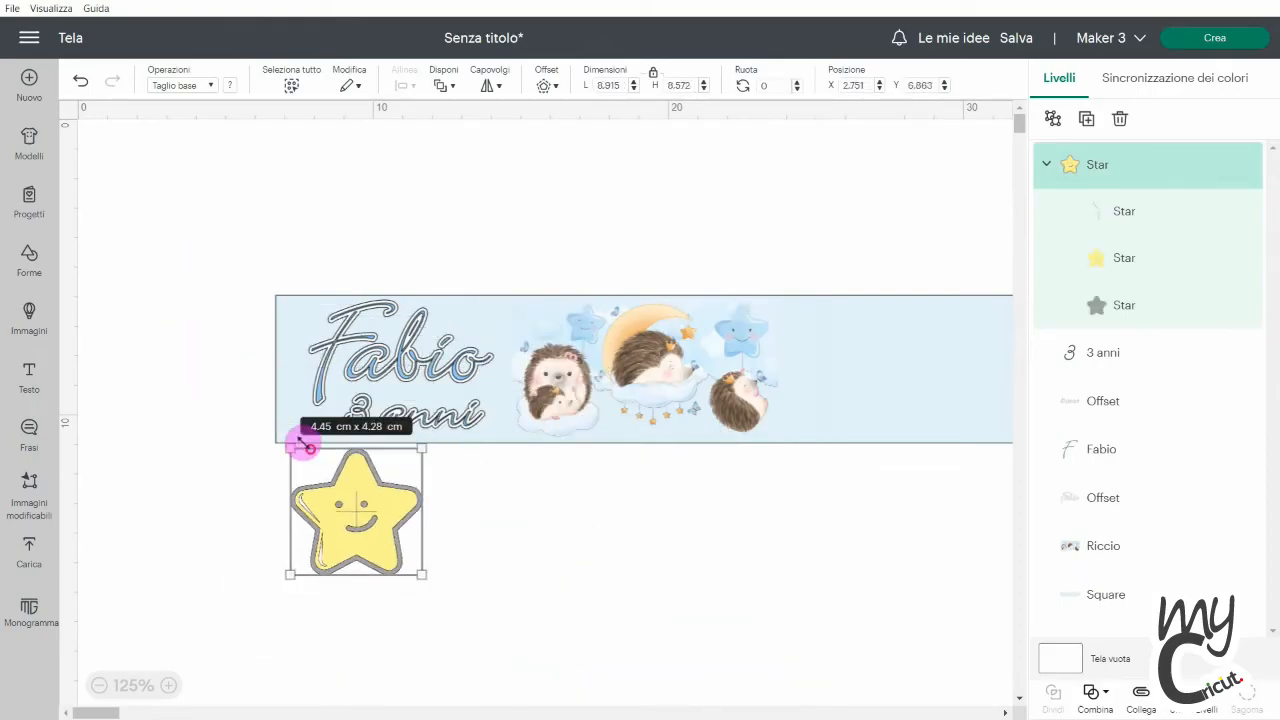
- Recolour the star's grey outline layer with the light blue used for the texts
{"action": "left_click", "coordinate": [1123, 305]}
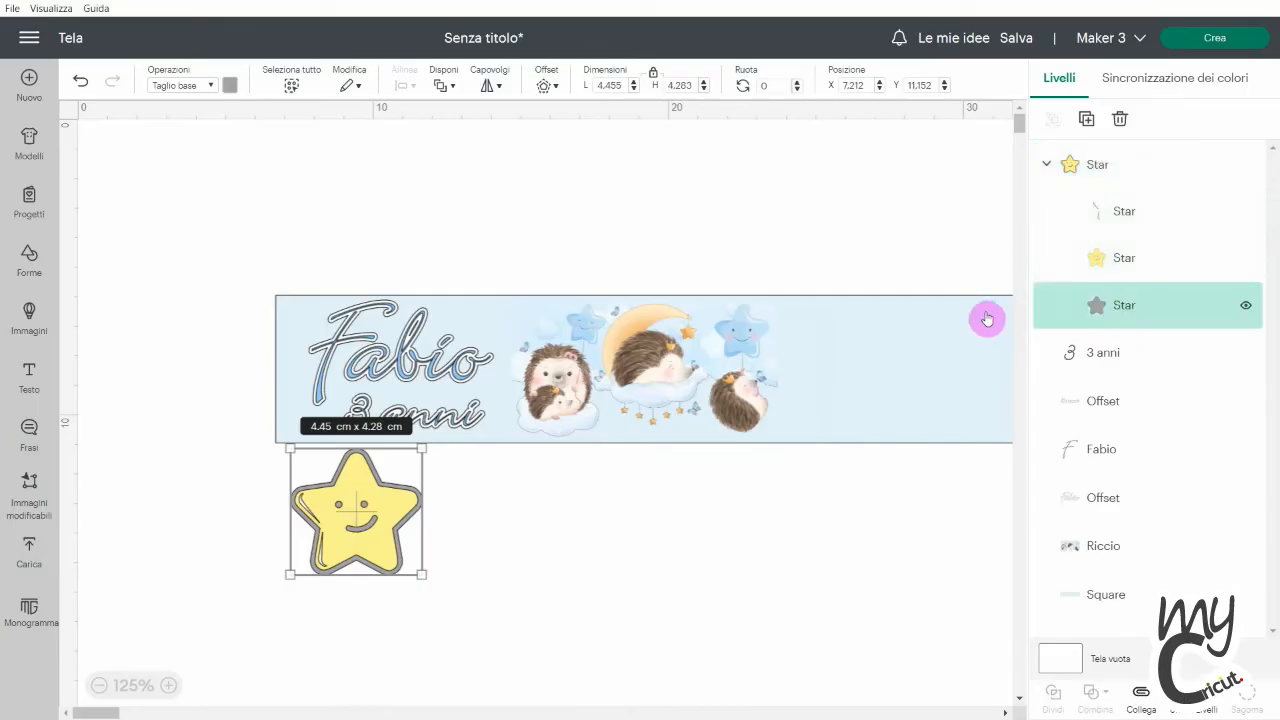
{"action": "left_click", "coordinate": [229, 90]}
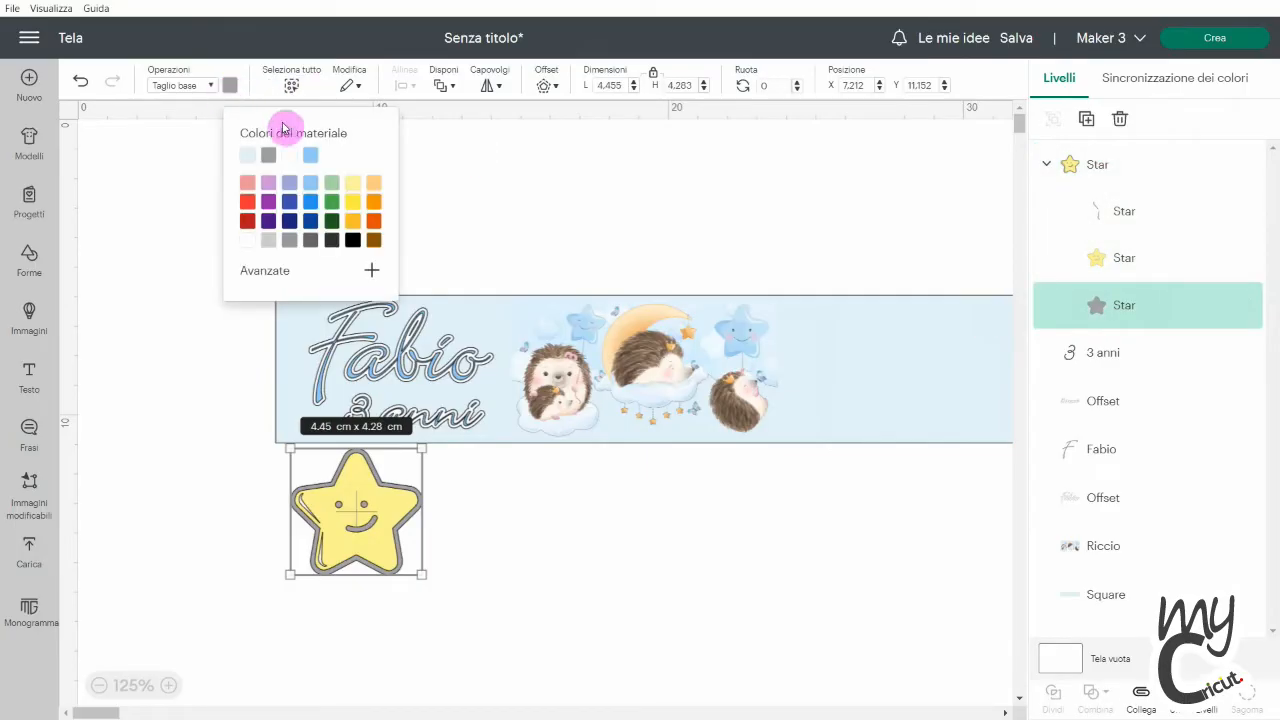
{"action": "left_click", "coordinate": [309, 157]}
{"action": "left_click", "coordinate": [437, 171]}
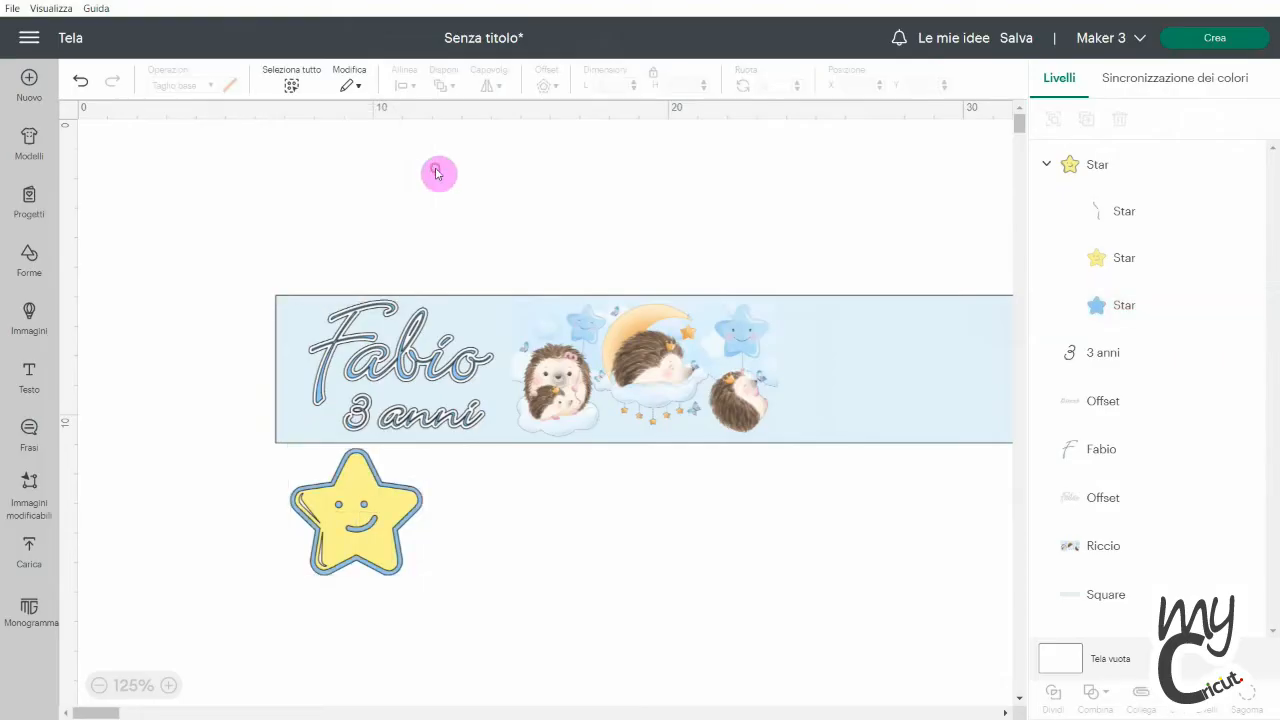
- Shrink the star to about 1.11 × 1.07 cm above the name's last letter, and place a 0.85 × 0.81 cm copy left of "3 anni"
{"action": "left_click", "coordinate": [387, 468]}
{"action": "left_click_drag", "start_coordinate": [424, 571], "coordinate": [484, 324]}
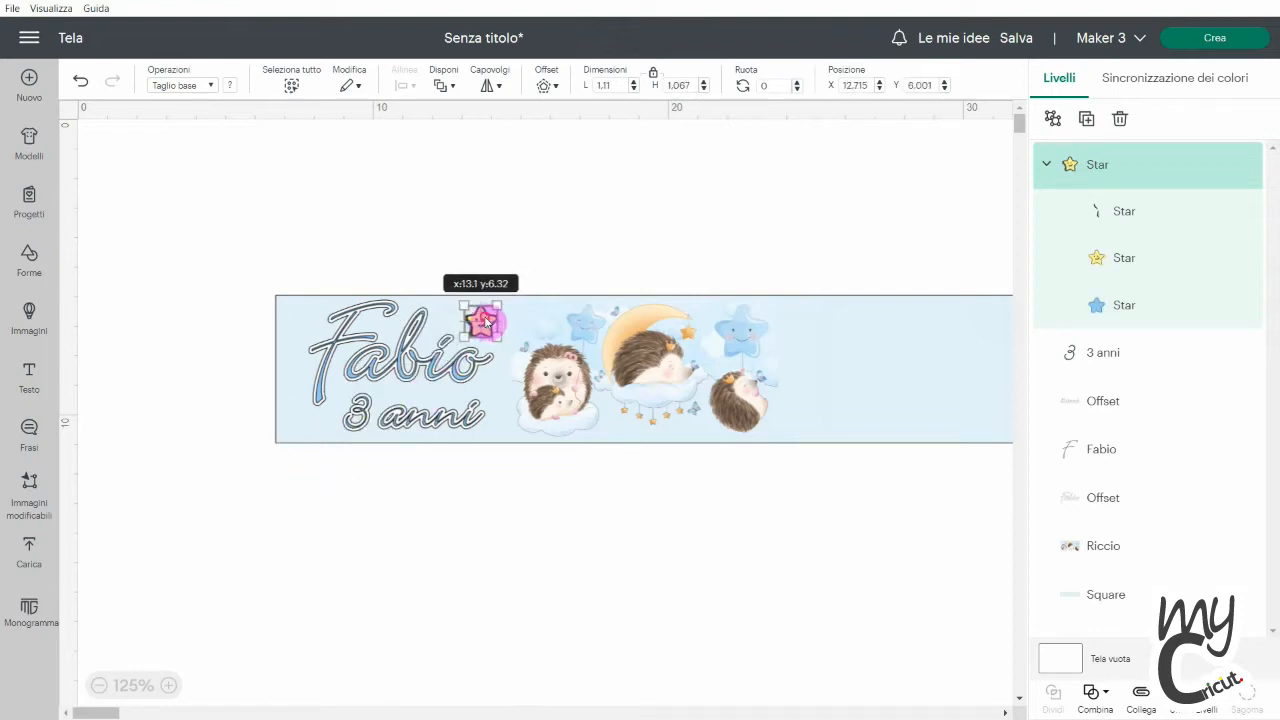
{"action": "left_click", "coordinate": [1087, 119]}
{"action": "left_click_drag", "start_coordinate": [160, 200], "coordinate": [328, 424]}
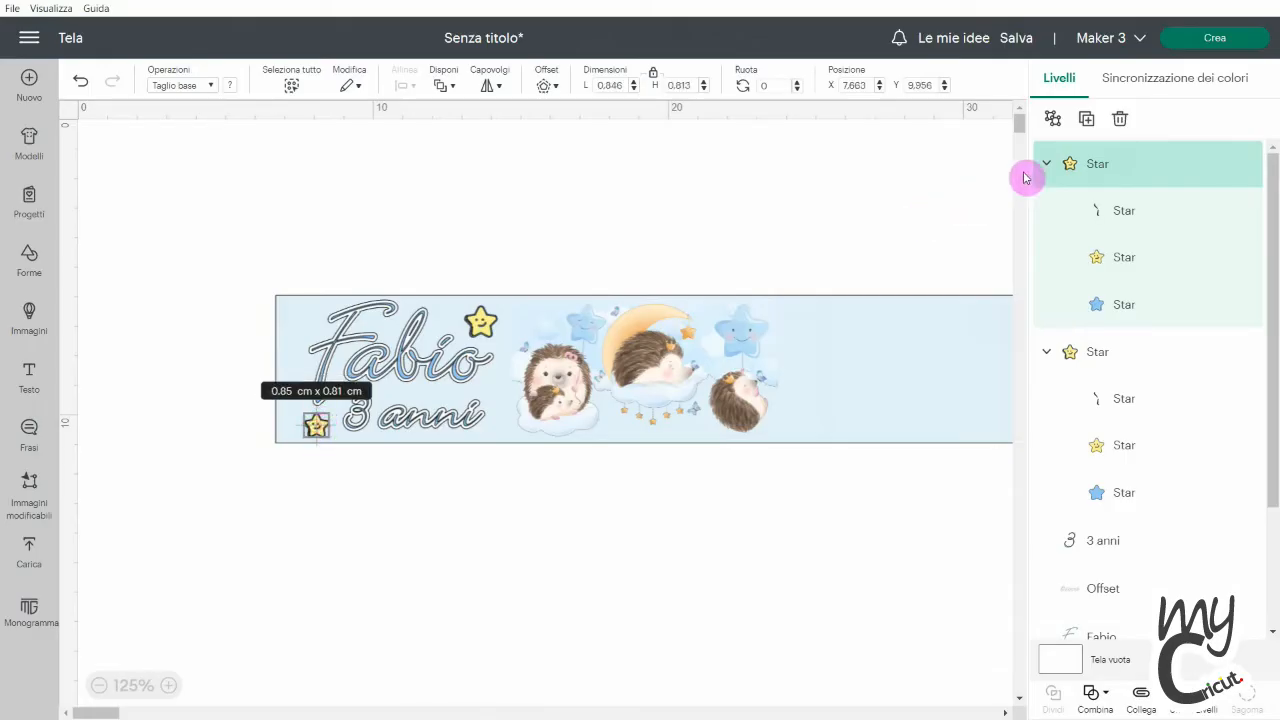
- Duplicate the 0.85 × 0.81 cm star and place the copy in the strip's upper-left corner, beside the name's first letter
{"action": "left_click", "coordinate": [1086, 118]}
{"action": "left_click_drag", "start_coordinate": [184, 229], "coordinate": [294, 324]}
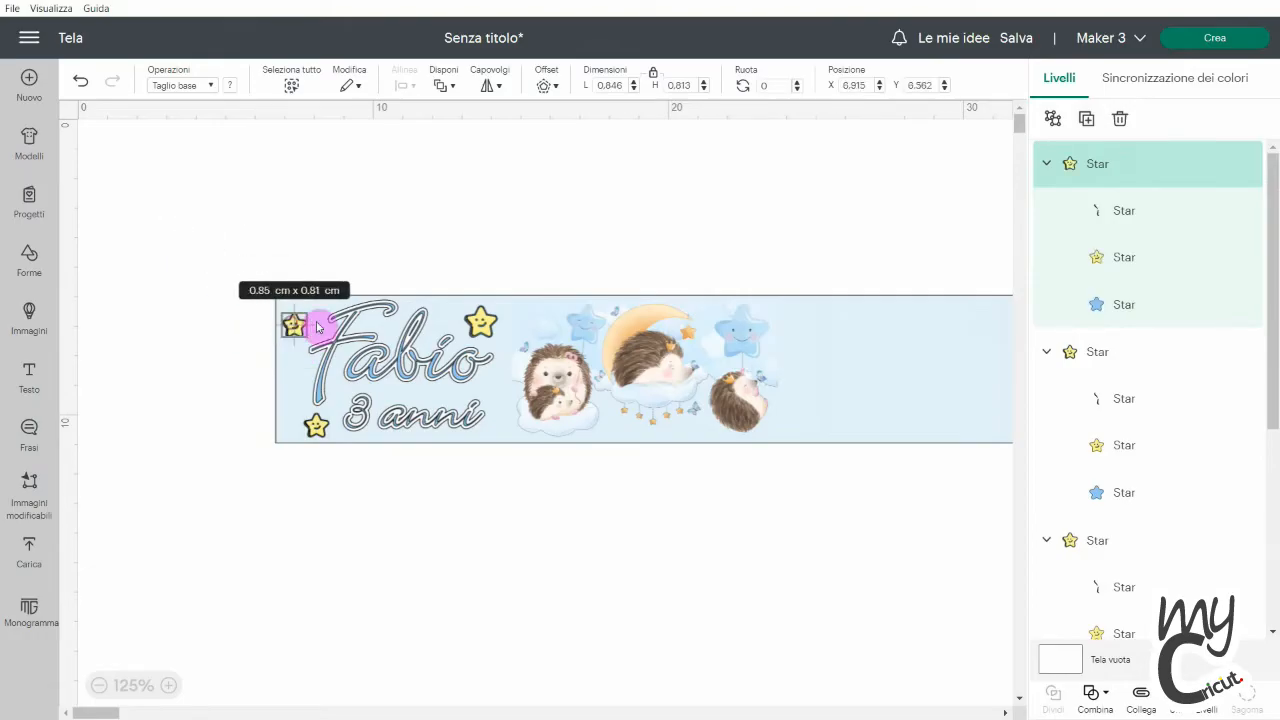
- Shrink the name text together with its offset to about 6 × 3.43 cm and reposition them between the stars
{"action": "left_click", "coordinate": [364, 346]}
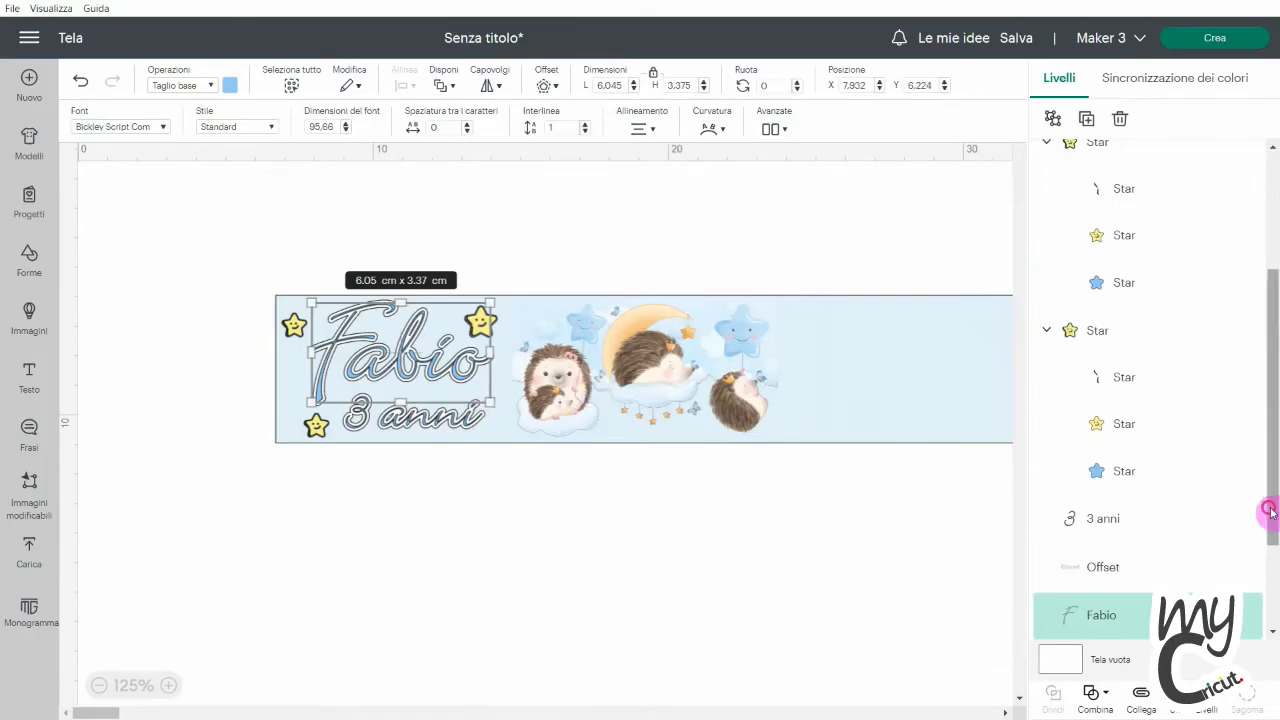
{"action": "left_click_drag", "start_coordinate": [1268, 511], "coordinate": [1268, 560]}
{"action": "left_click", "coordinate": [1143, 563], "text": "shift"}
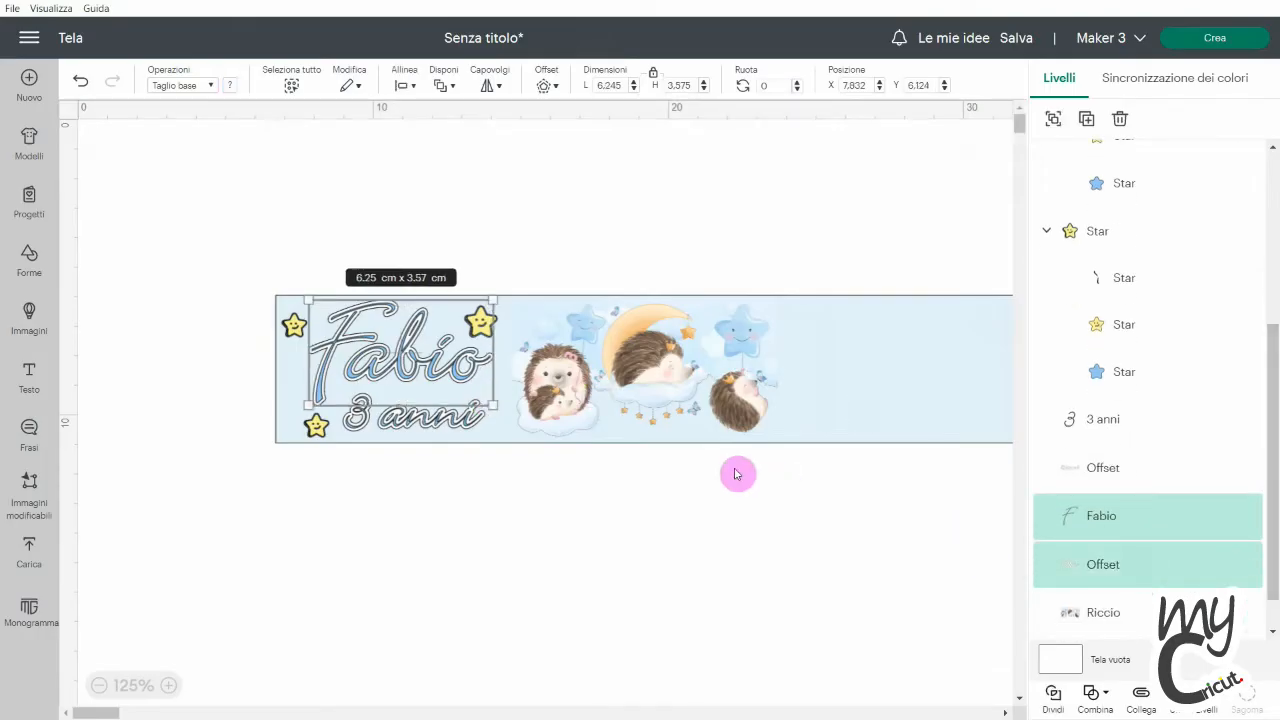
{"action": "left_click_drag", "start_coordinate": [493, 405], "coordinate": [468, 368]}
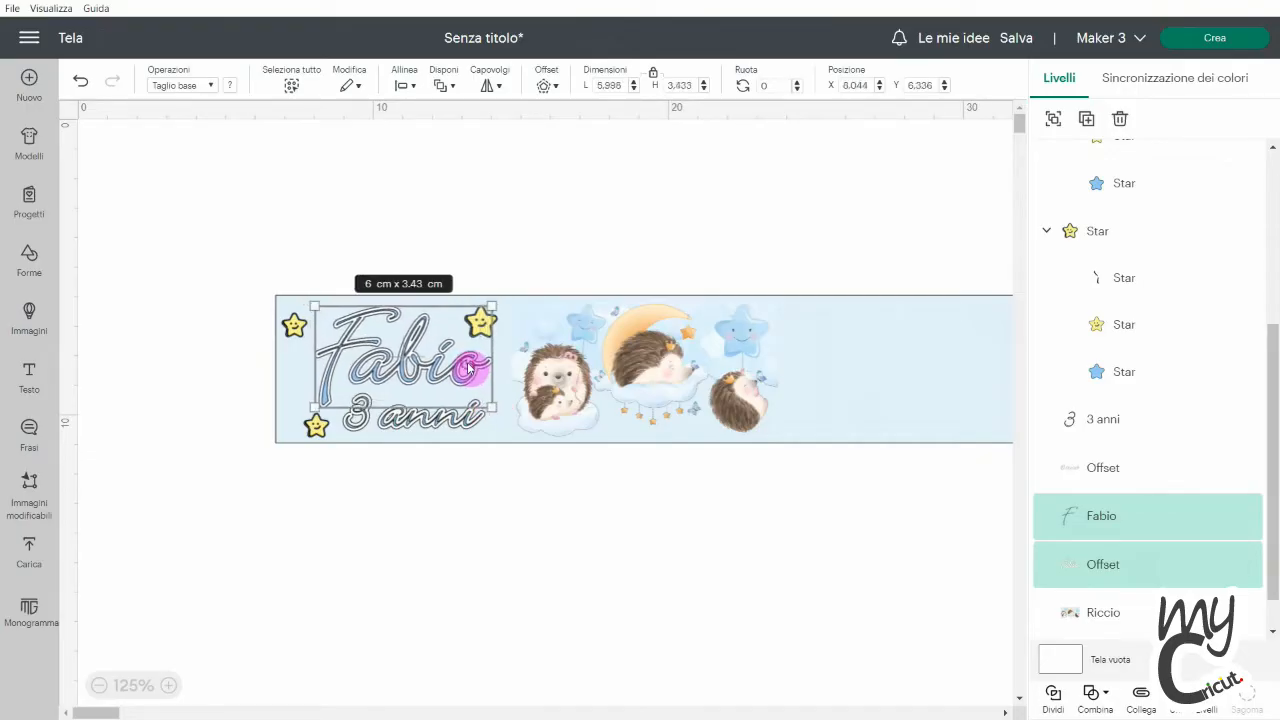
{"action": "left_click", "coordinate": [476, 495]}
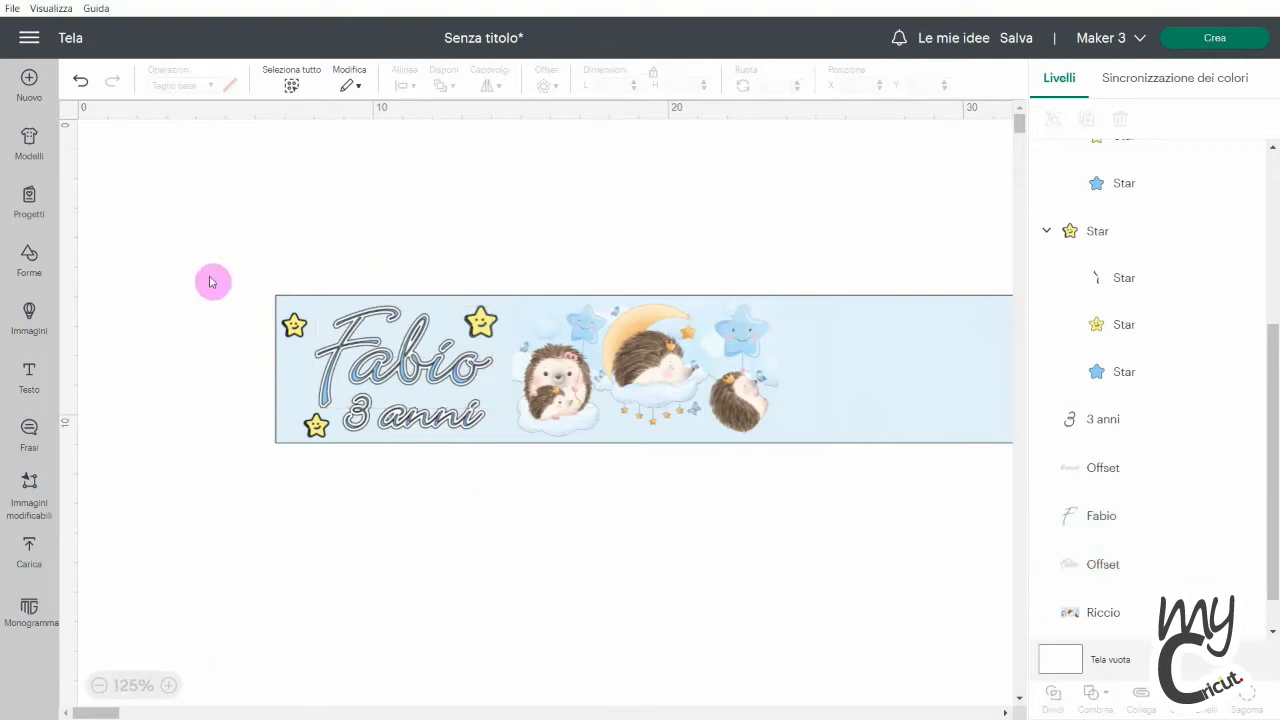
- Collapse the three star groups in the layer list, leaving the star at the strip's upper-left corner selected
{"action": "scroll", "coordinate": [1174, 328], "scroll_direction": "up", "scroll_amount": 5}
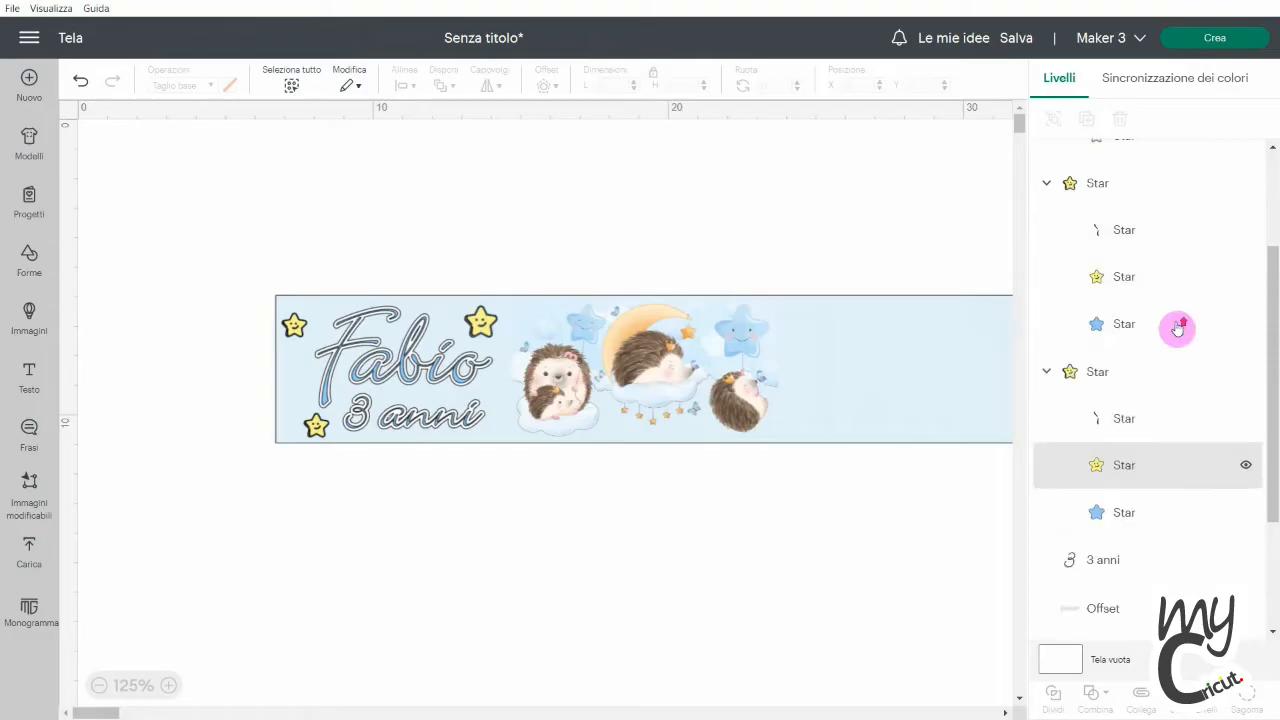
{"action": "left_click", "coordinate": [1048, 163]}
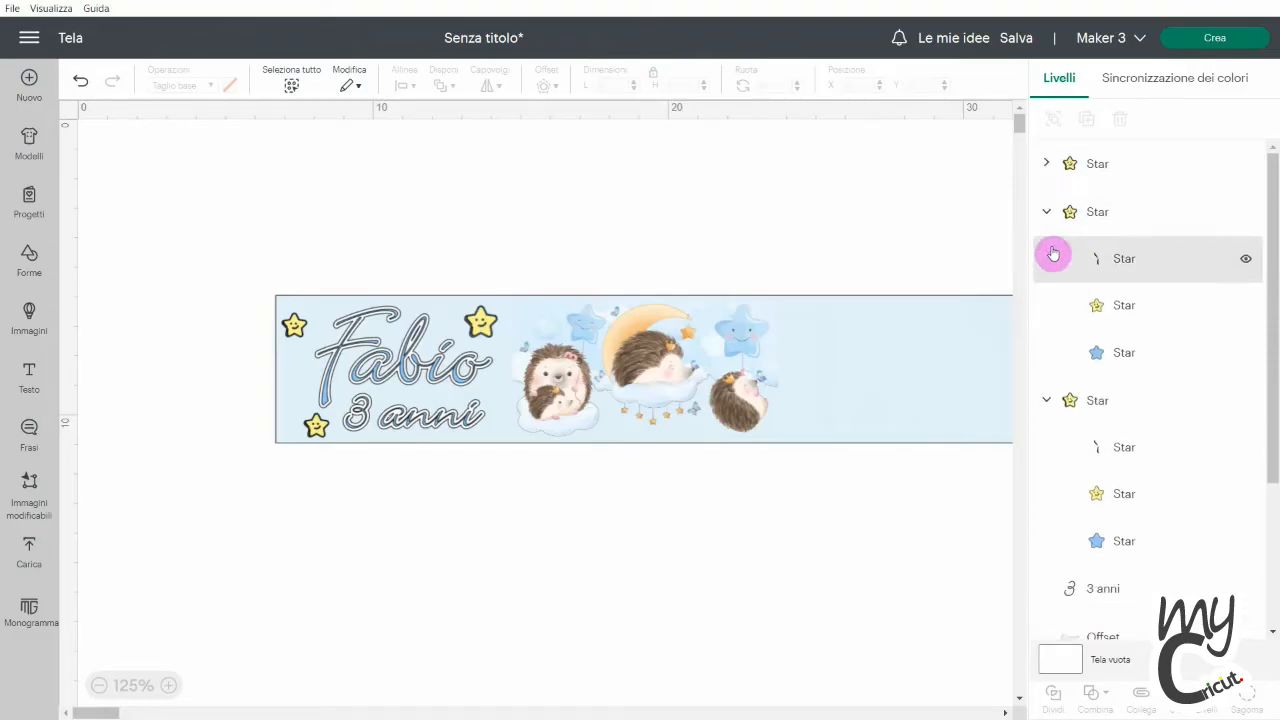
{"action": "left_click", "coordinate": [1048, 211]}
{"action": "left_click", "coordinate": [1047, 262]}
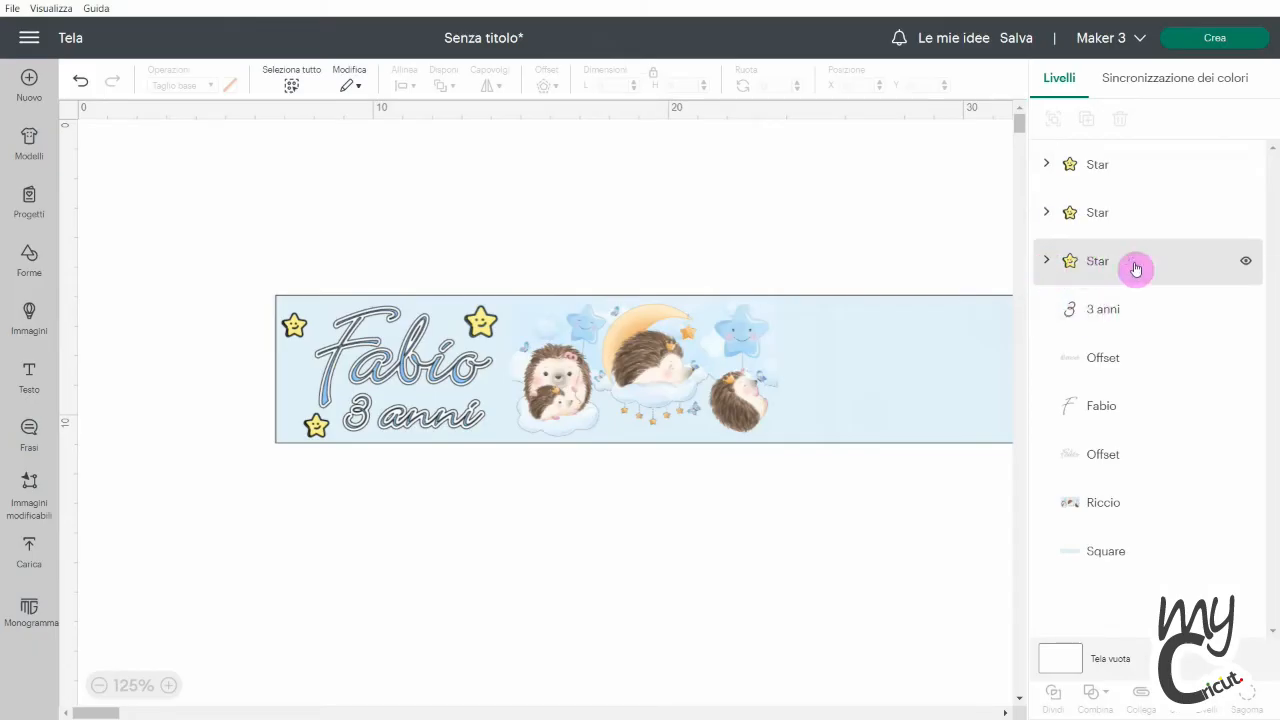
{"action": "left_click", "coordinate": [1044, 166]}
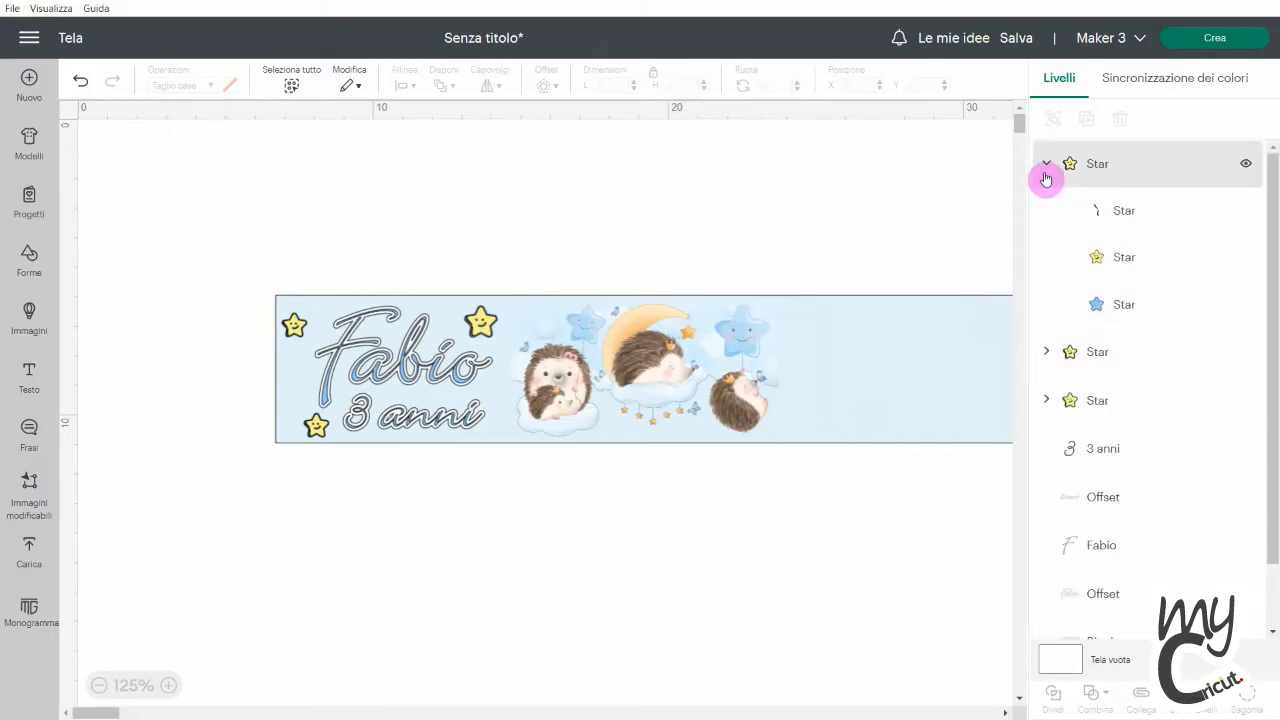
{"action": "left_click", "coordinate": [1045, 177]}
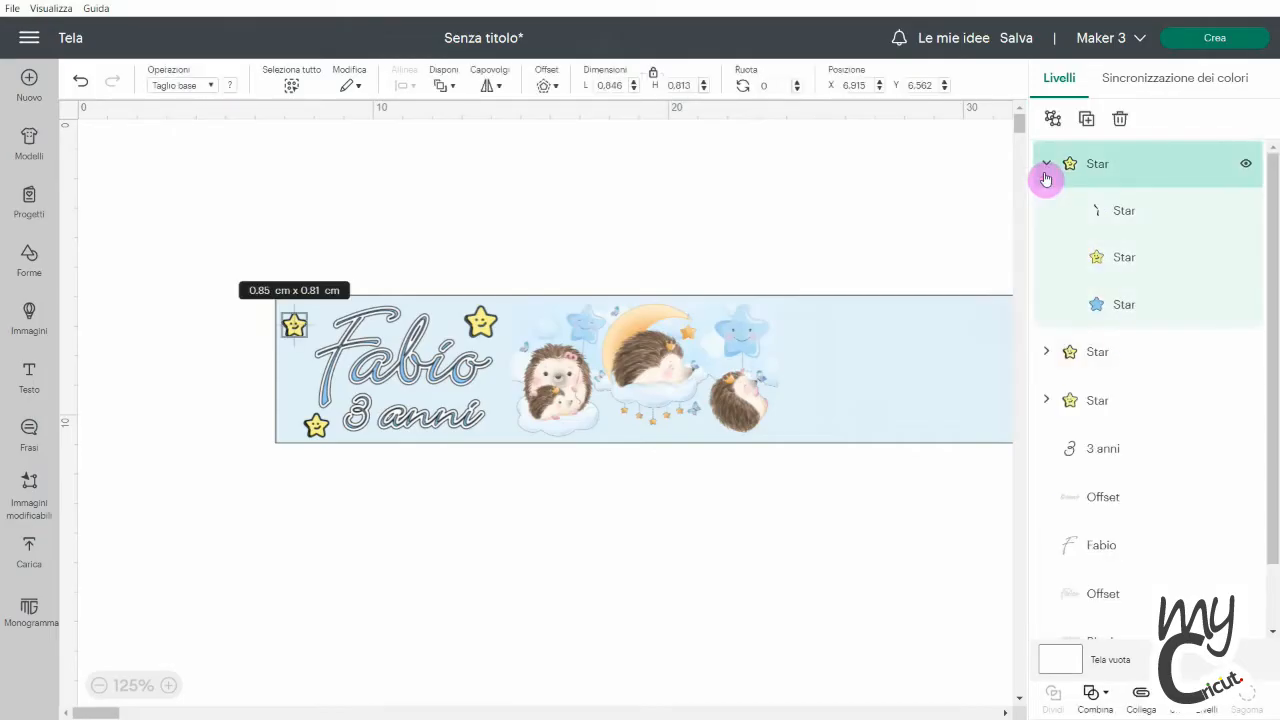
{"action": "left_click", "coordinate": [1046, 166]}
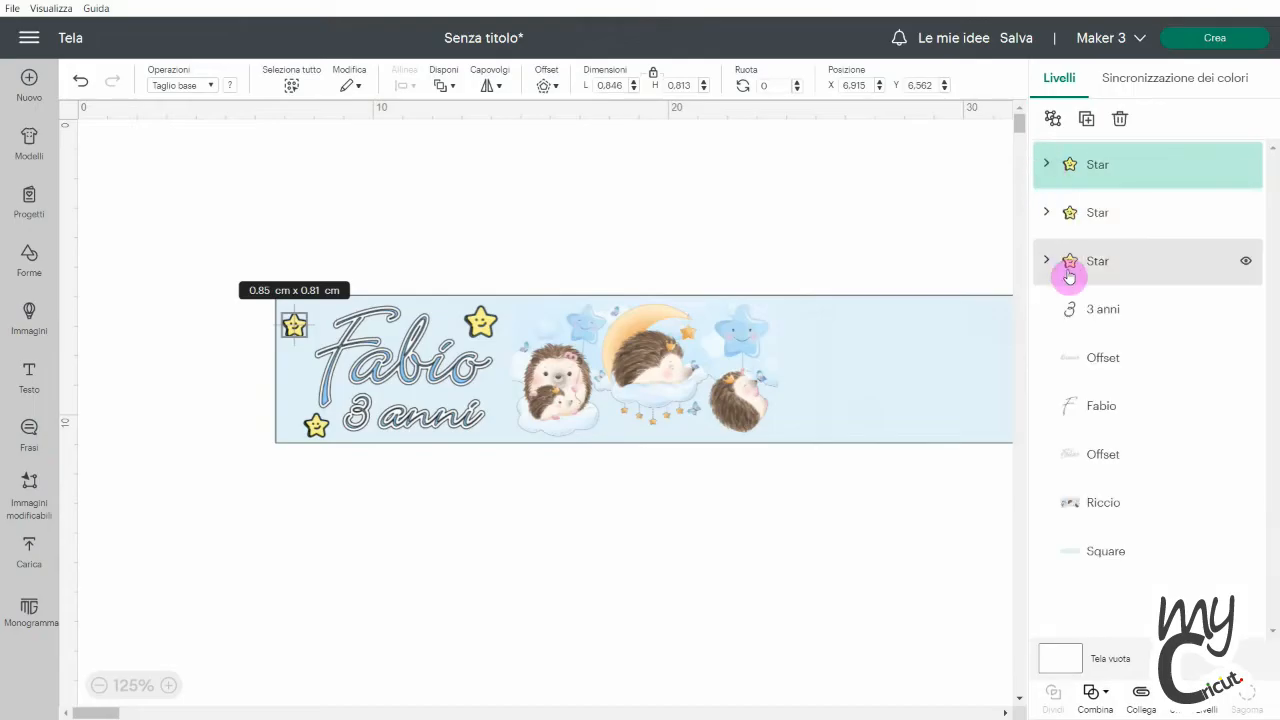
- Group the three stars with the name text, the "3 anni" text and both of their offsets
{"action": "left_click", "coordinate": [1066, 209], "text": "shift"}
{"action": "left_click", "coordinate": [1086, 255], "text": "shift"}
{"action": "left_click", "coordinate": [1100, 318], "text": "shift"}
{"action": "left_click", "coordinate": [1103, 356], "text": "shift"}
{"action": "left_click", "coordinate": [1103, 404], "text": "shift"}
{"action": "left_click", "coordinate": [1108, 444], "text": "shift"}
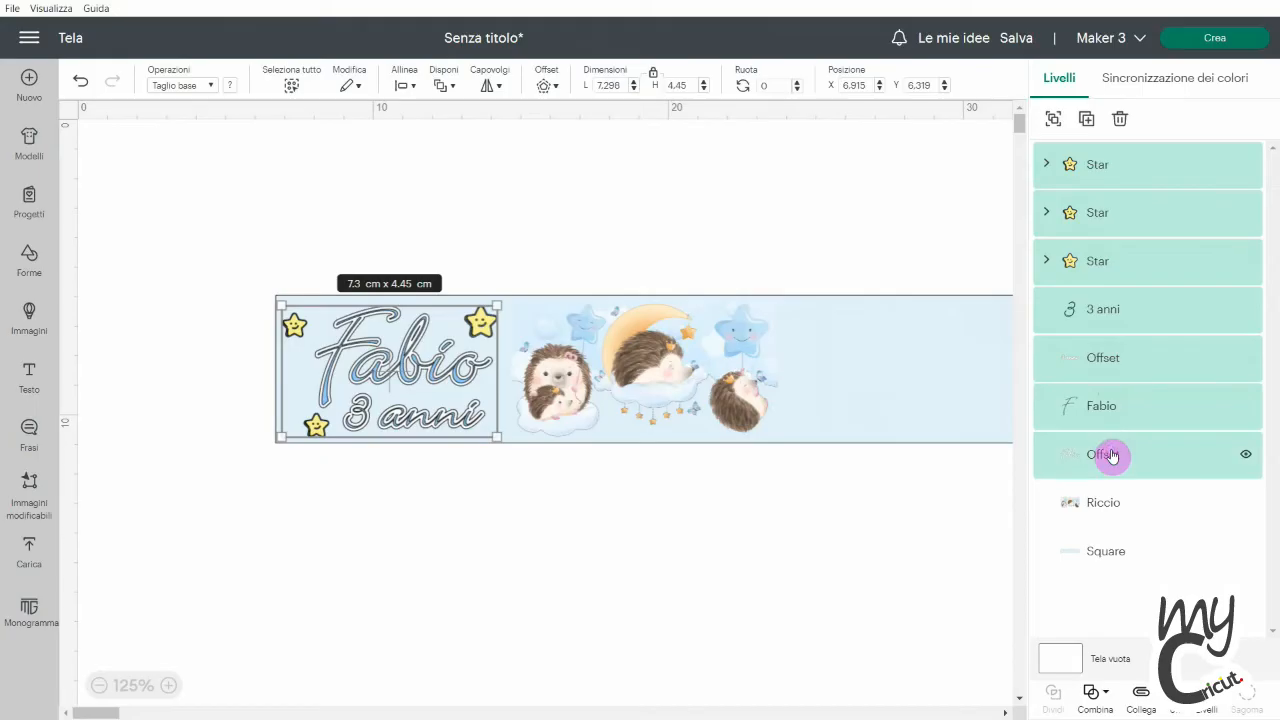
{"action": "left_click", "coordinate": [1052, 121]}
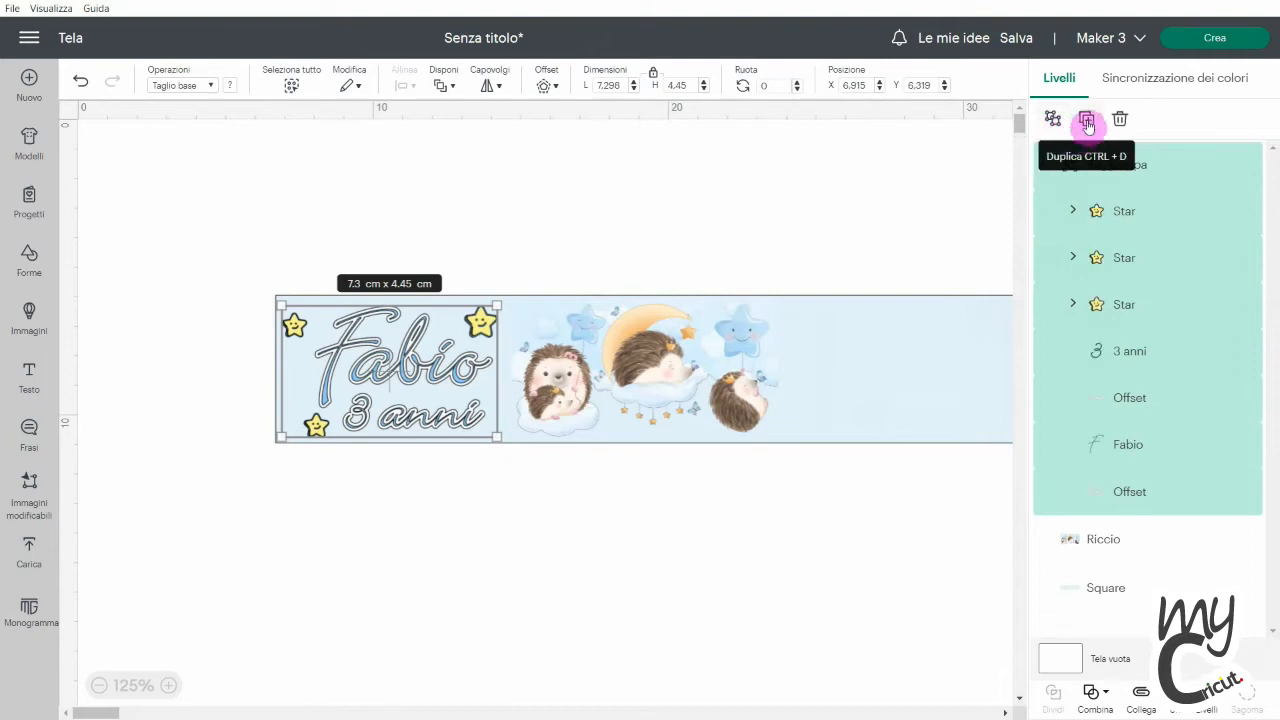
- Duplicate the group of texts and stars and place the copy at the strip's right end, beside the hedgehogs
{"action": "left_click", "coordinate": [1086, 119]}
{"action": "left_click_drag", "start_coordinate": [353, 322], "coordinate": [929, 371]}
{"action": "left_click_drag", "start_coordinate": [110, 713], "coordinate": [118, 713]}
{"action": "left_click_drag", "start_coordinate": [708, 348], "coordinate": [721, 357]}
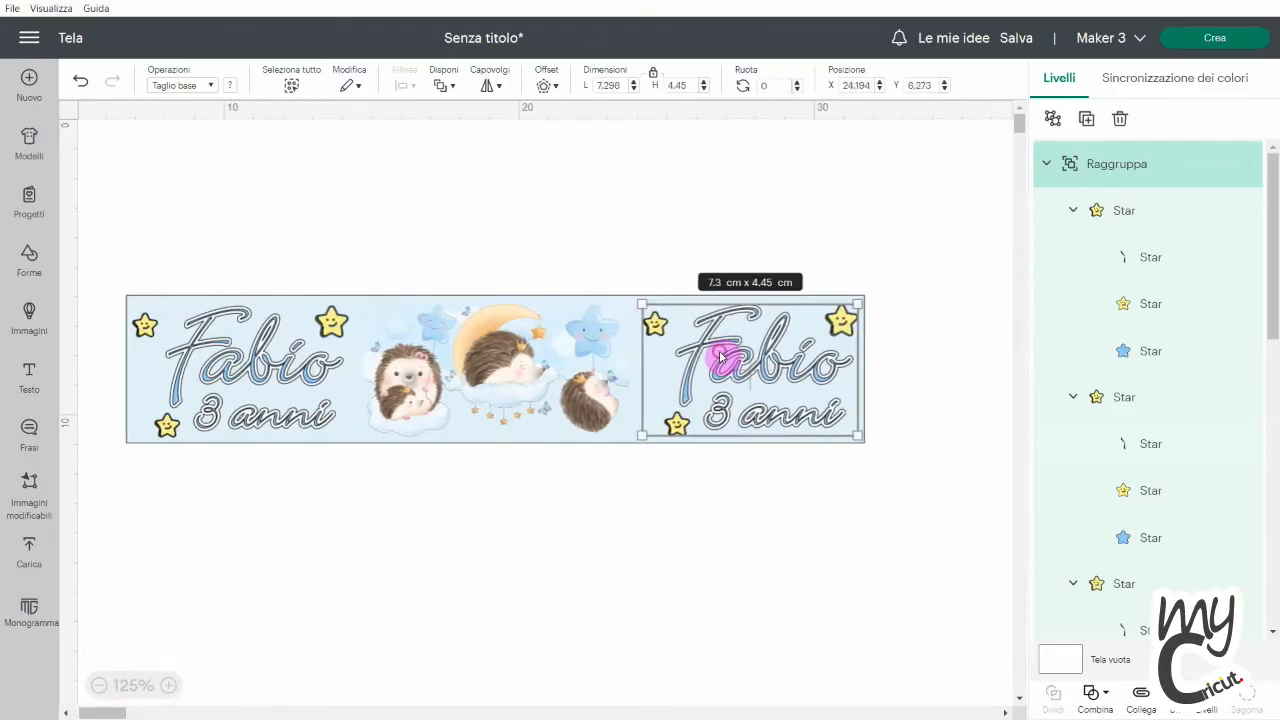
{"action": "left_click", "coordinate": [656, 533]}
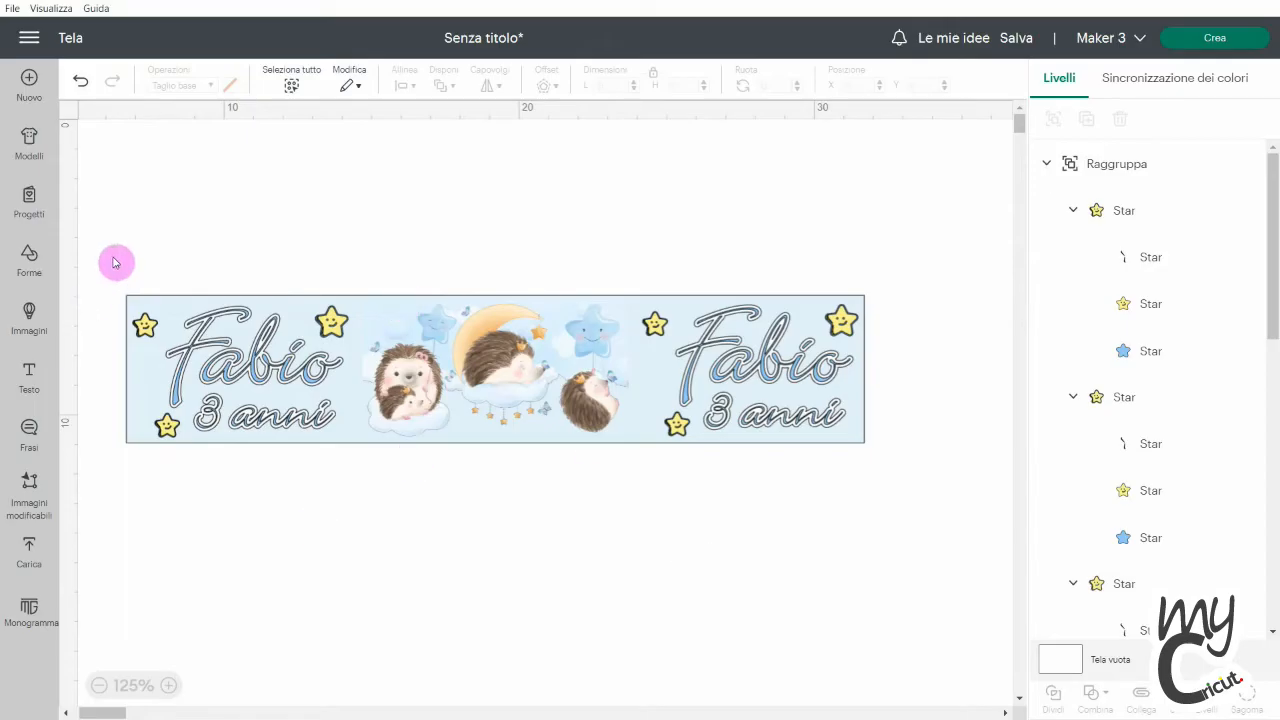
- Flatten the whole design into a single print-then-cut layer and move the strip higher on the canvas
{"action": "left_click", "coordinate": [291, 86]}
{"action": "left_click", "coordinate": [1195, 700]}
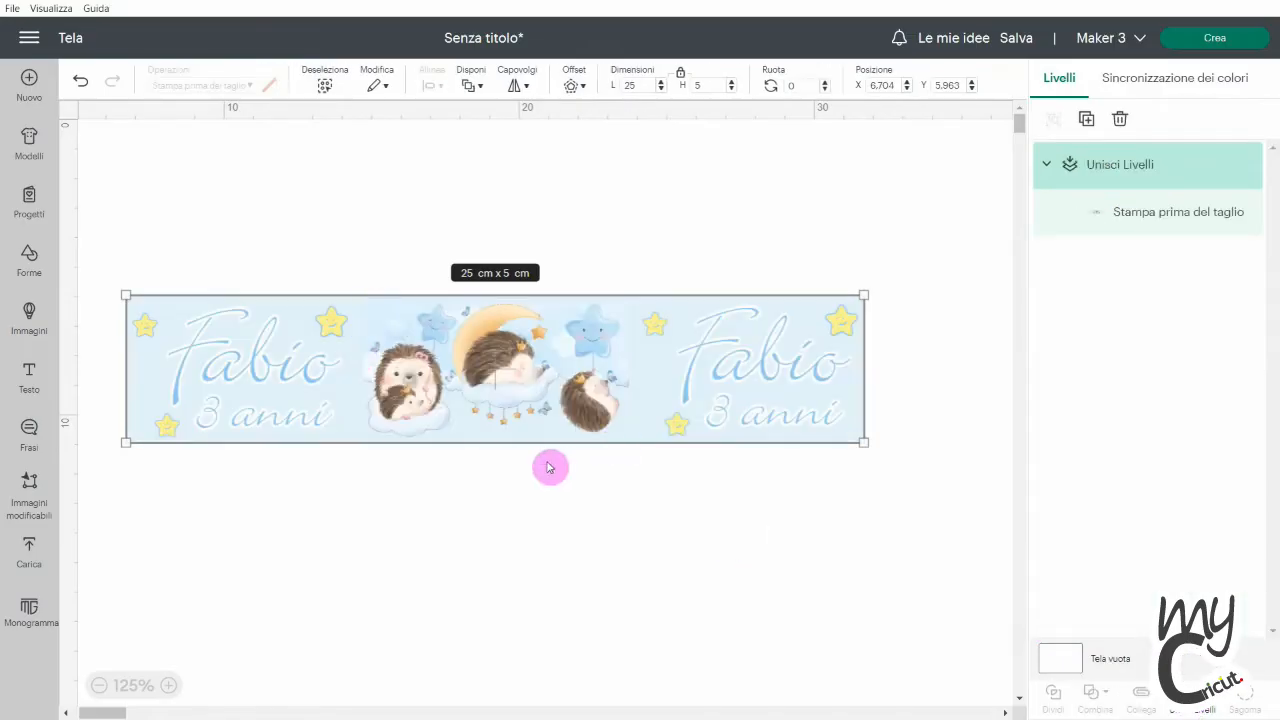
{"action": "left_click_drag", "start_coordinate": [540, 374], "coordinate": [571, 270]}
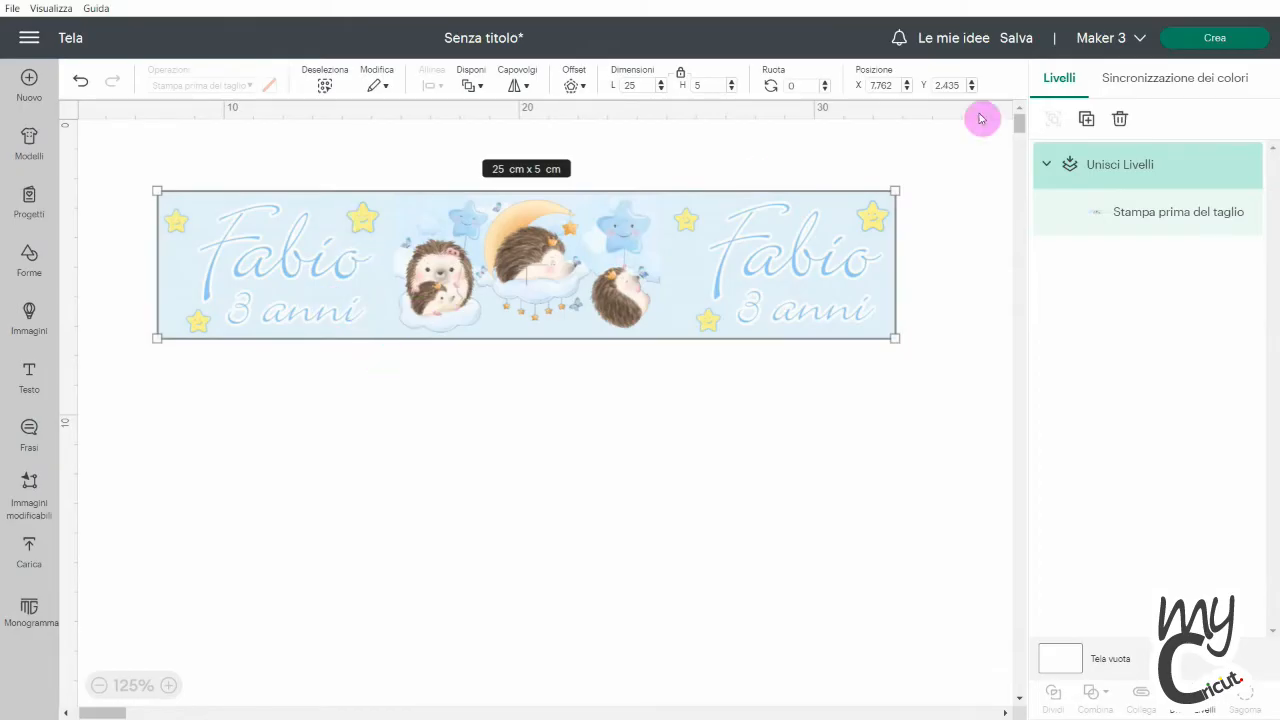
- Save the project with the title "SCATOLA LATTA CIOCCOLATINI"
{"action": "left_click", "coordinate": [1020, 38]}
{"action": "left_click", "coordinate": [538, 163]}
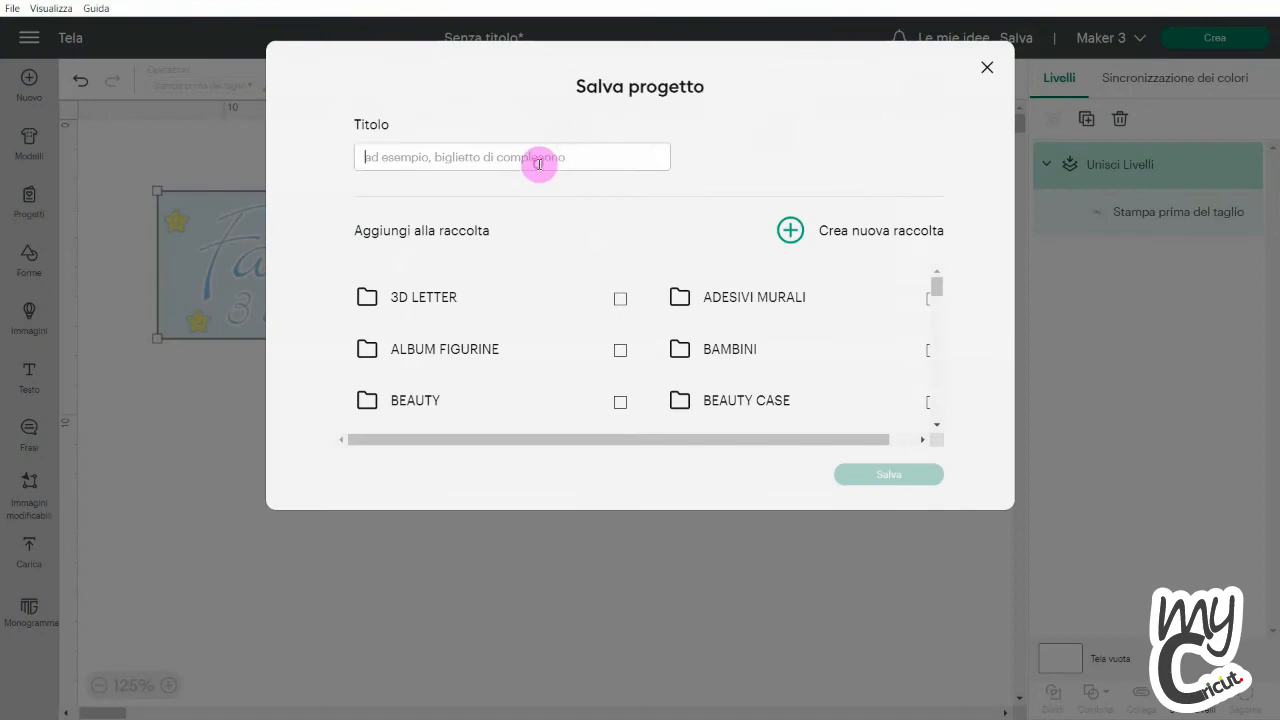
{"action": "type", "text": "SCATOLA LATTA CIOCCOLATINI"}
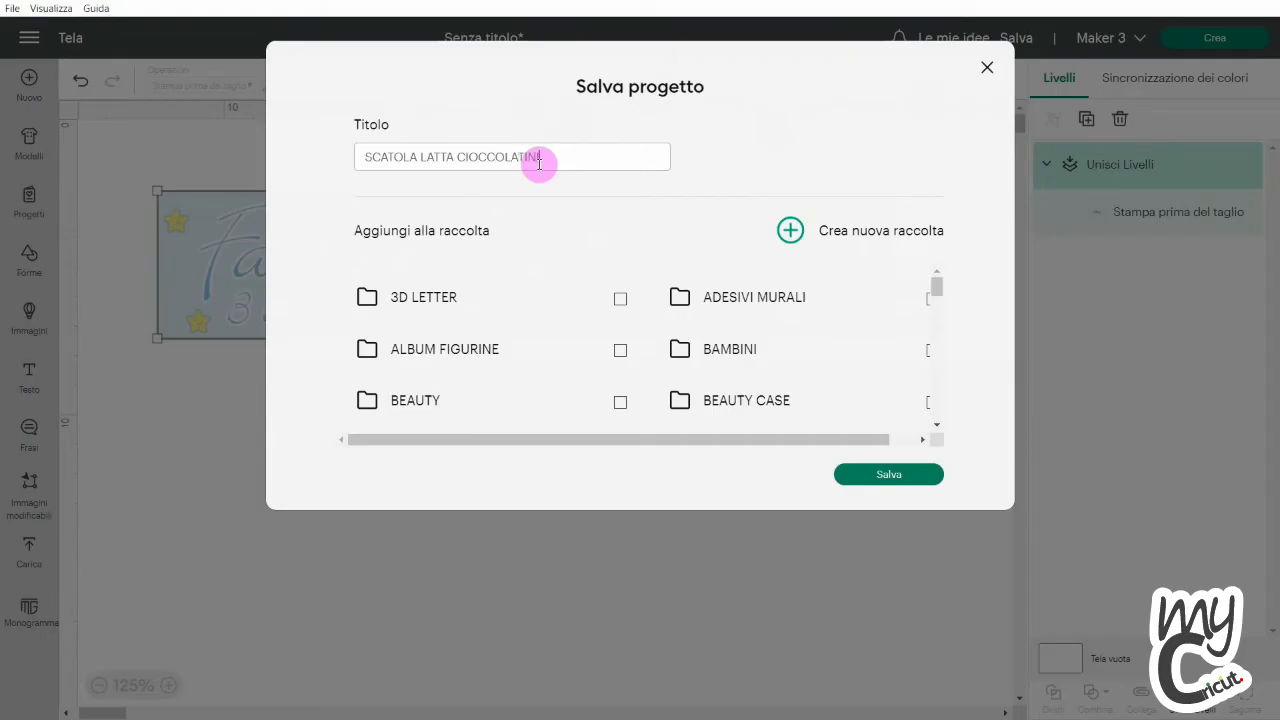
{"action": "left_click", "coordinate": [866, 474]}
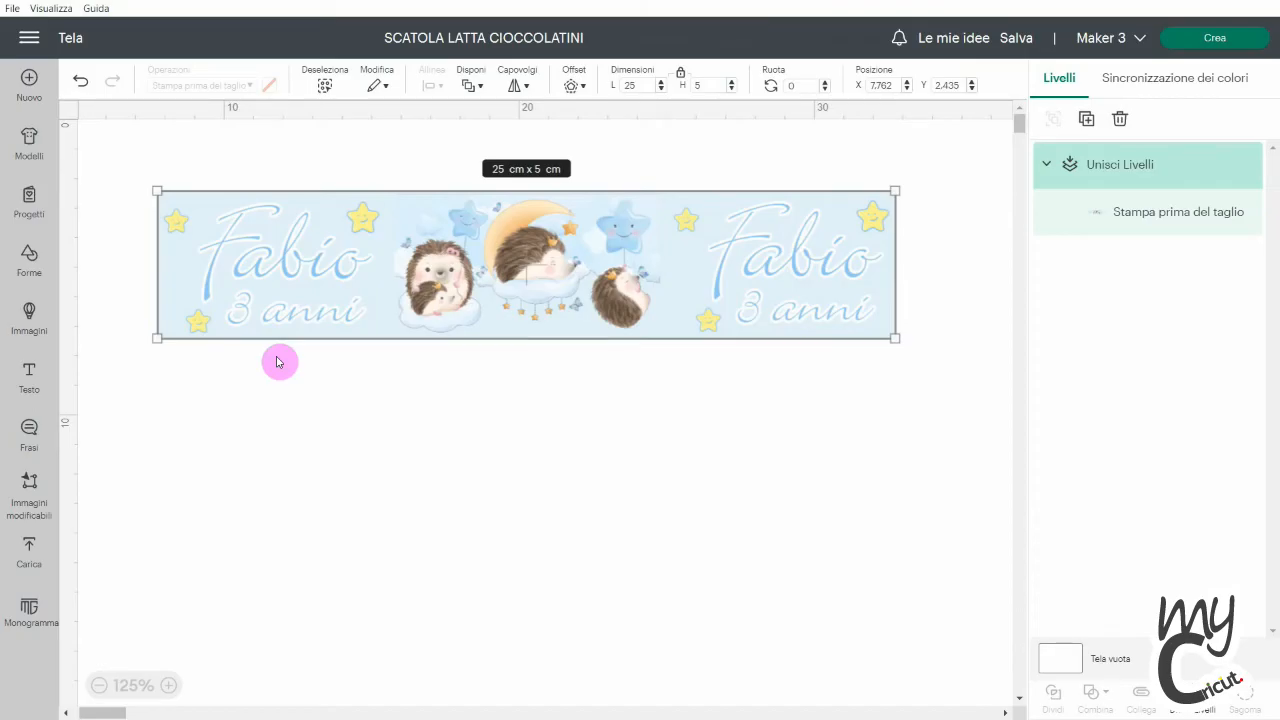
- Add a square below the strip and, with its proportions unlocked, size it to 7 cm wide by 6.2 cm high
{"action": "left_click", "coordinate": [28, 255]}
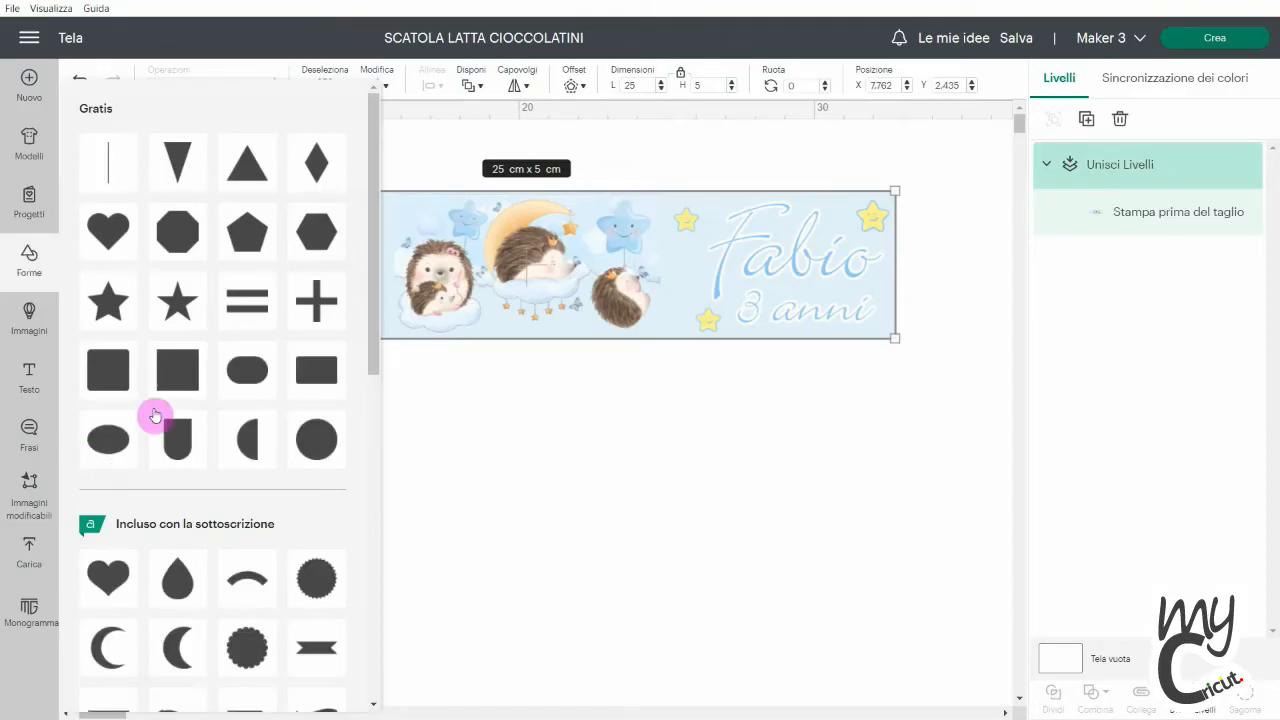
{"action": "left_click", "coordinate": [173, 381]}
{"action": "left_click_drag", "start_coordinate": [157, 277], "coordinate": [500, 541]}
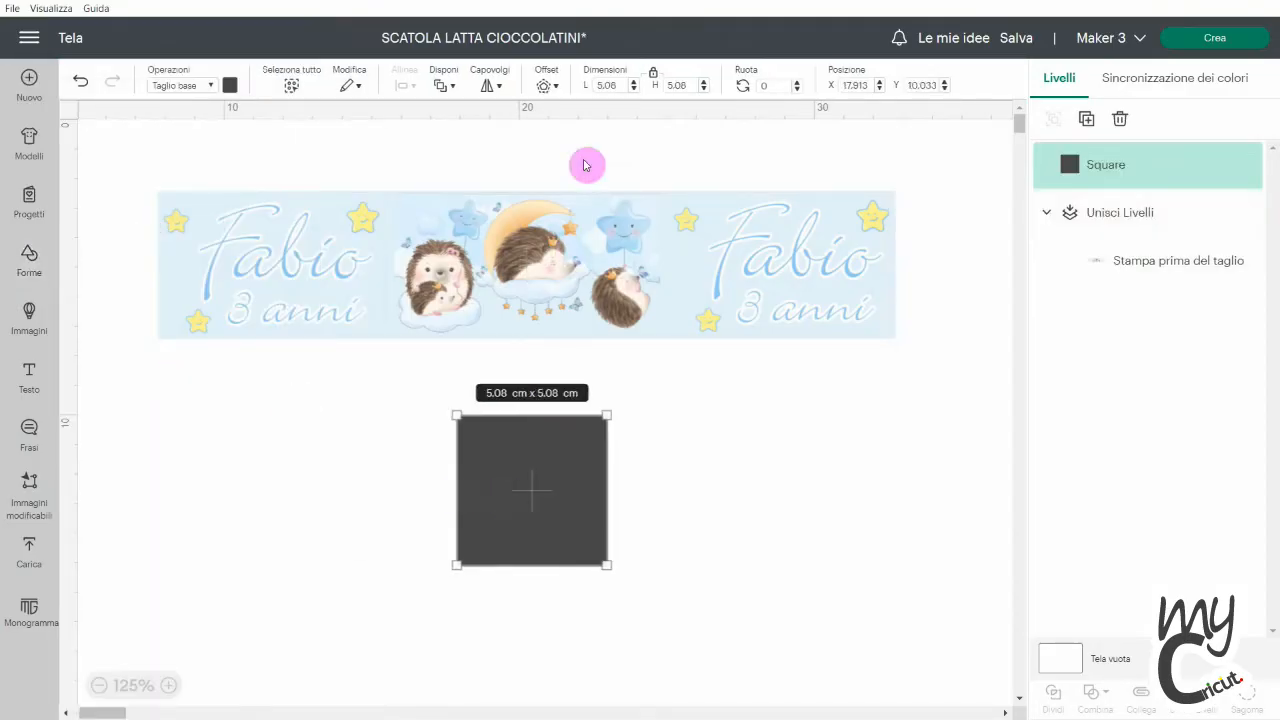
{"action": "left_click", "coordinate": [654, 75]}
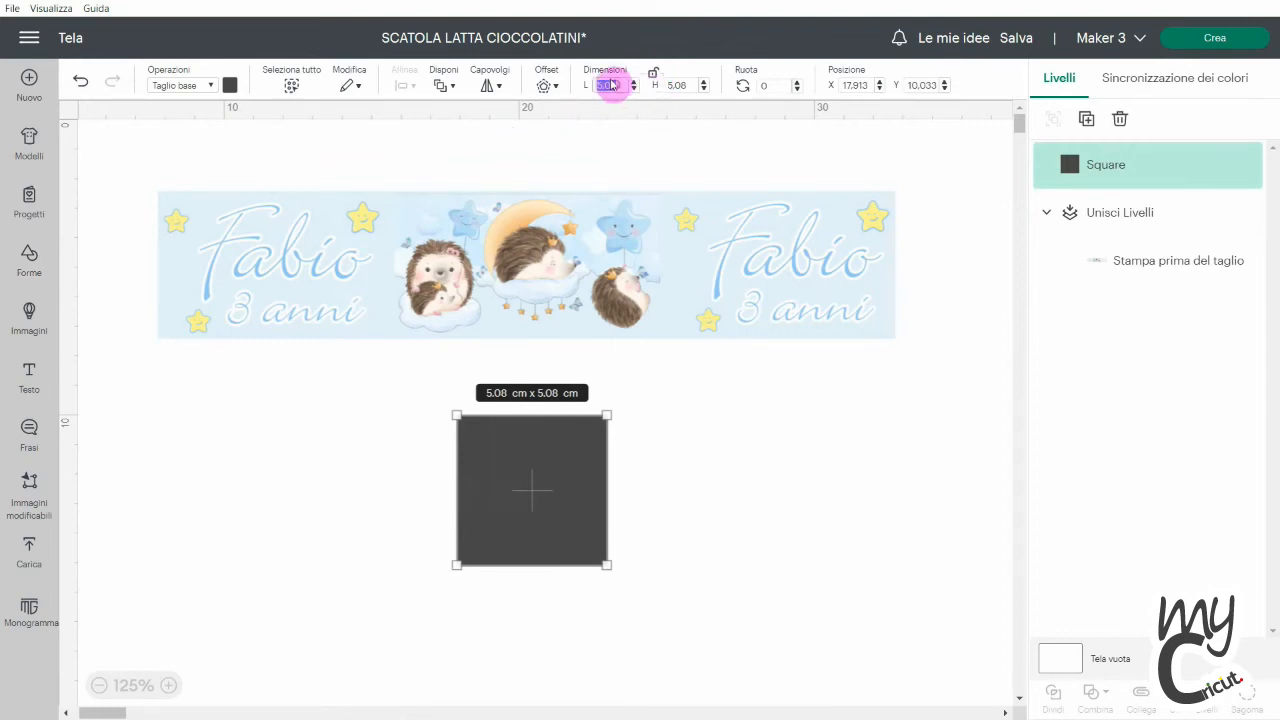
{"action": "type", "text": "7"}
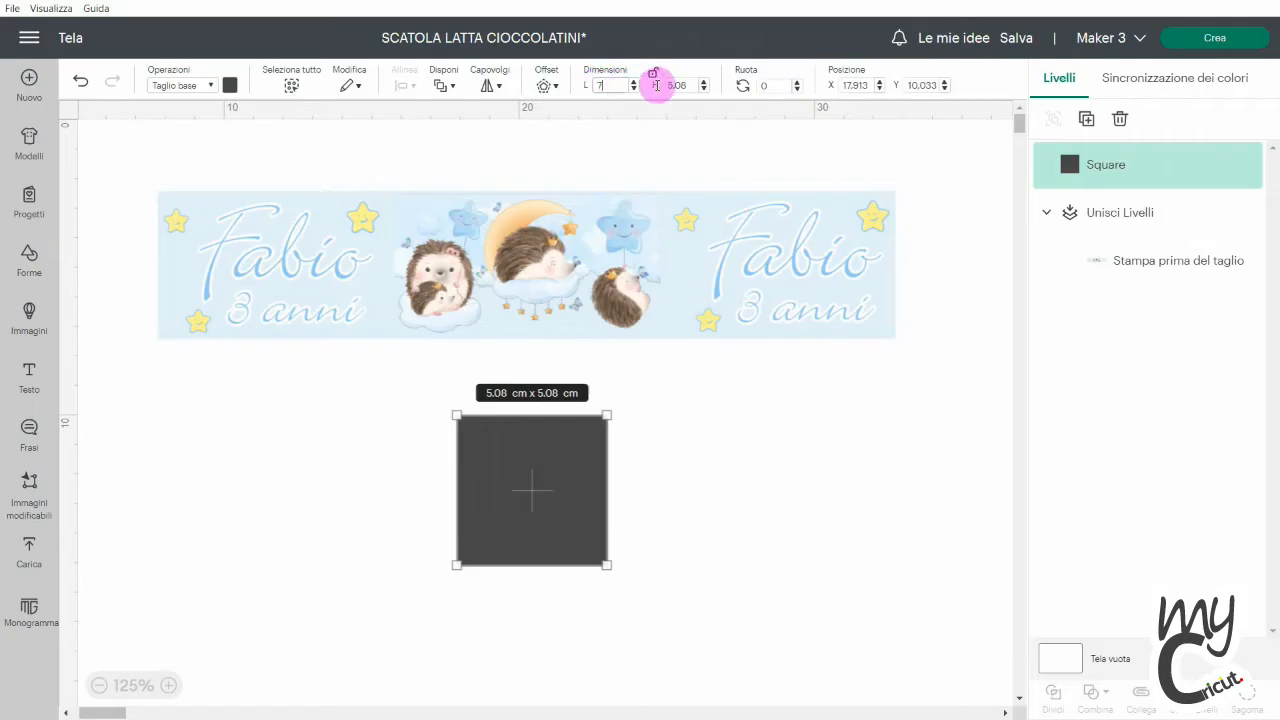
{"action": "left_click", "coordinate": [665, 85]}
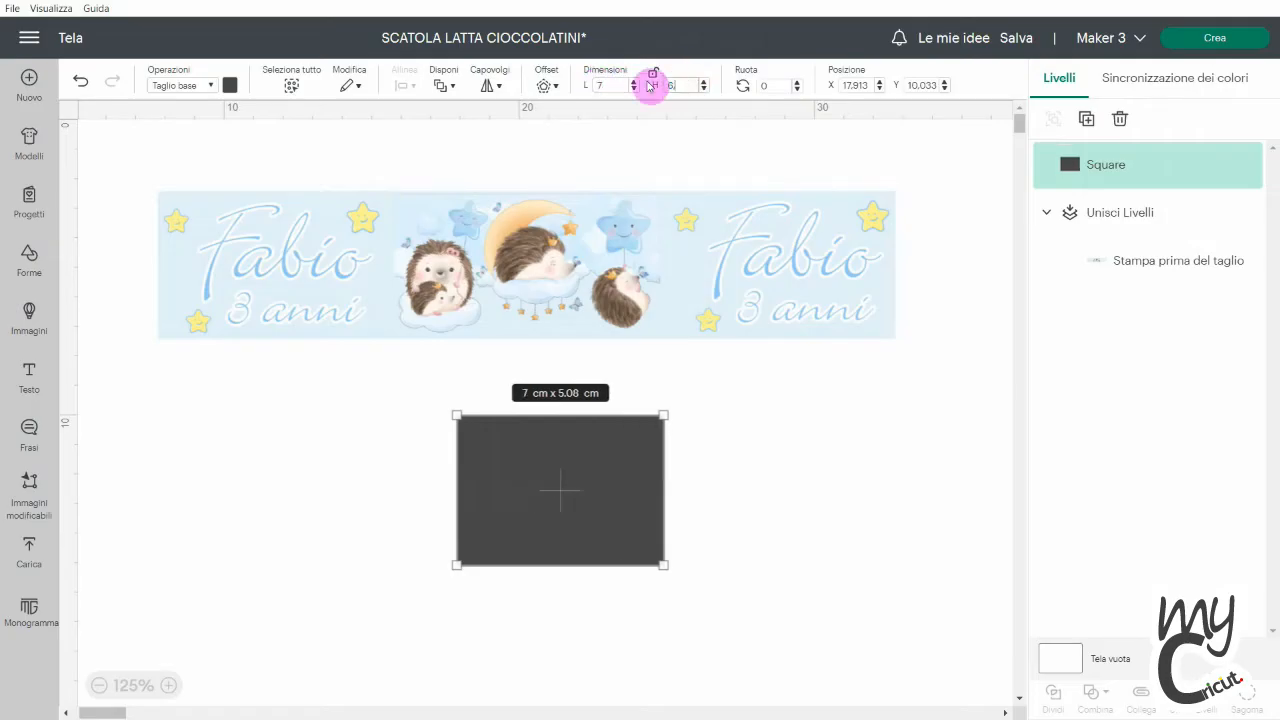
{"action": "key", "text": "Return"}
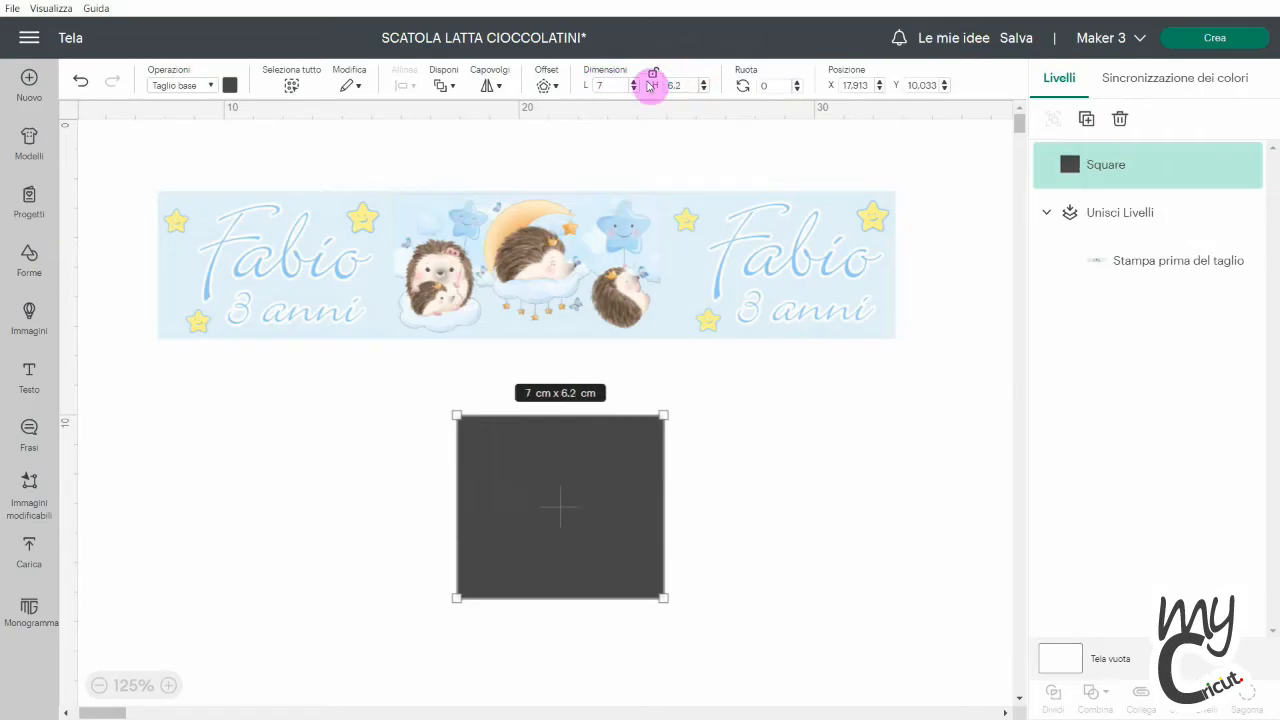
- Recolour the 7 × 6.2 cm rectangle with the strip's pale blue and move it below the strip's left half
{"action": "left_click", "coordinate": [229, 86]}
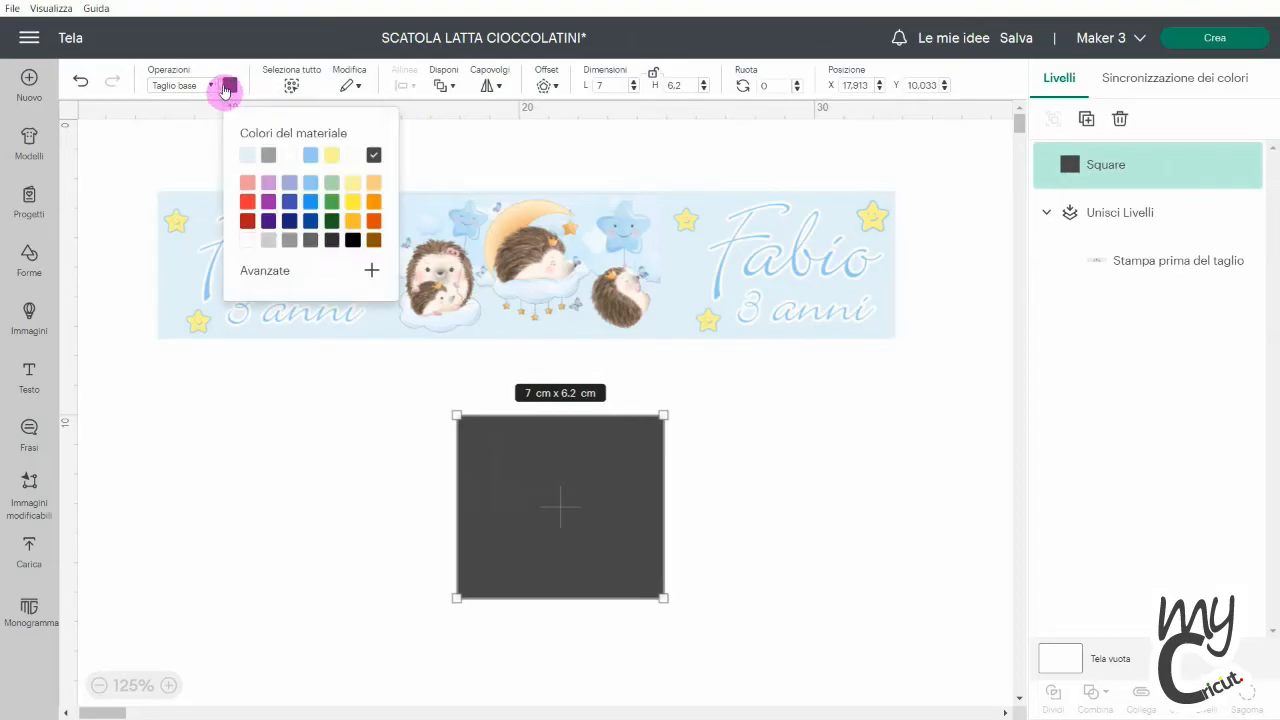
{"action": "left_click", "coordinate": [251, 158]}
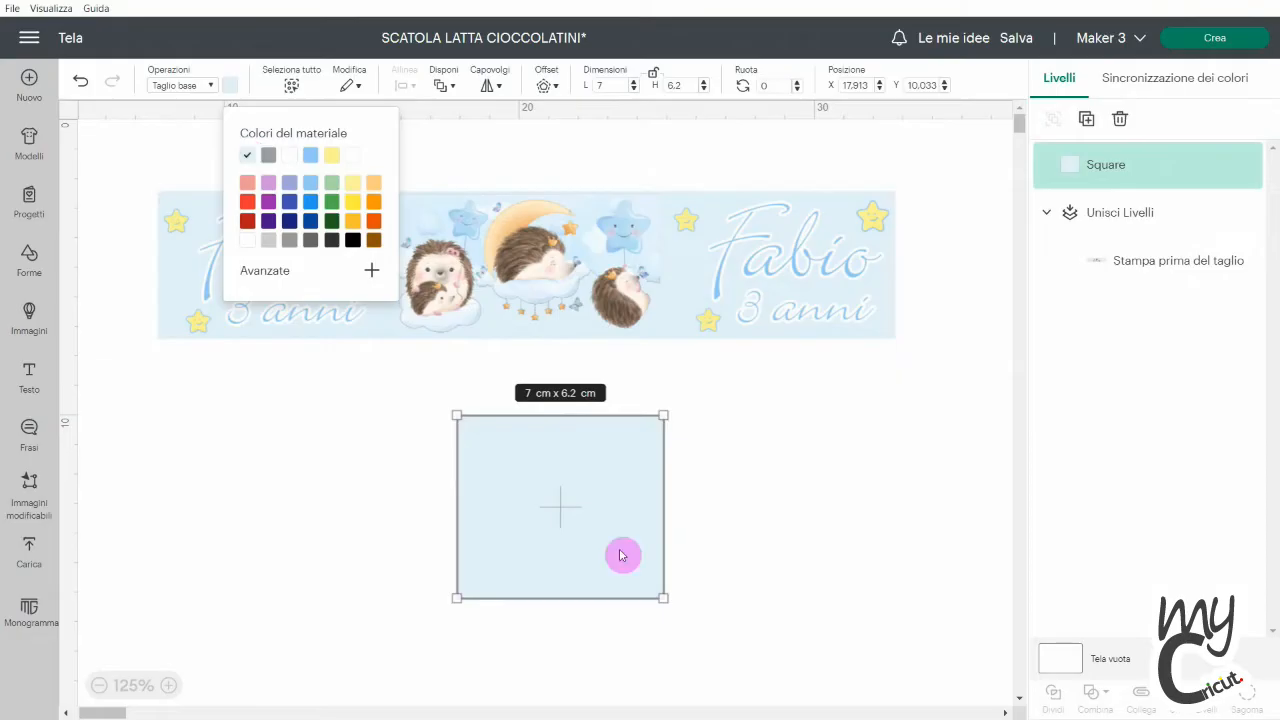
{"action": "left_click", "coordinate": [710, 532]}
{"action": "left_click", "coordinate": [585, 513]}
{"action": "left_click_drag", "start_coordinate": [585, 513], "coordinate": [373, 482]}
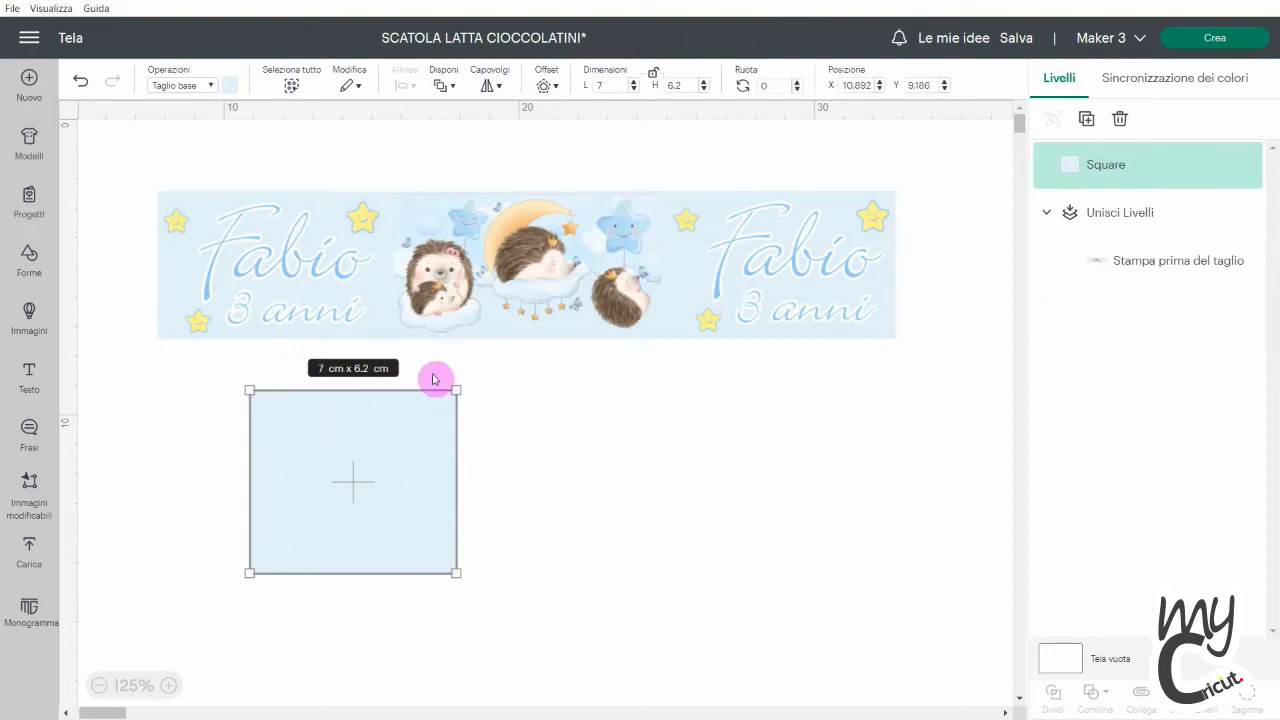
- Add a vertical score line and place it to the right of the pale blue rectangle
{"action": "left_click", "coordinate": [33, 272]}
{"action": "left_click", "coordinate": [109, 156]}
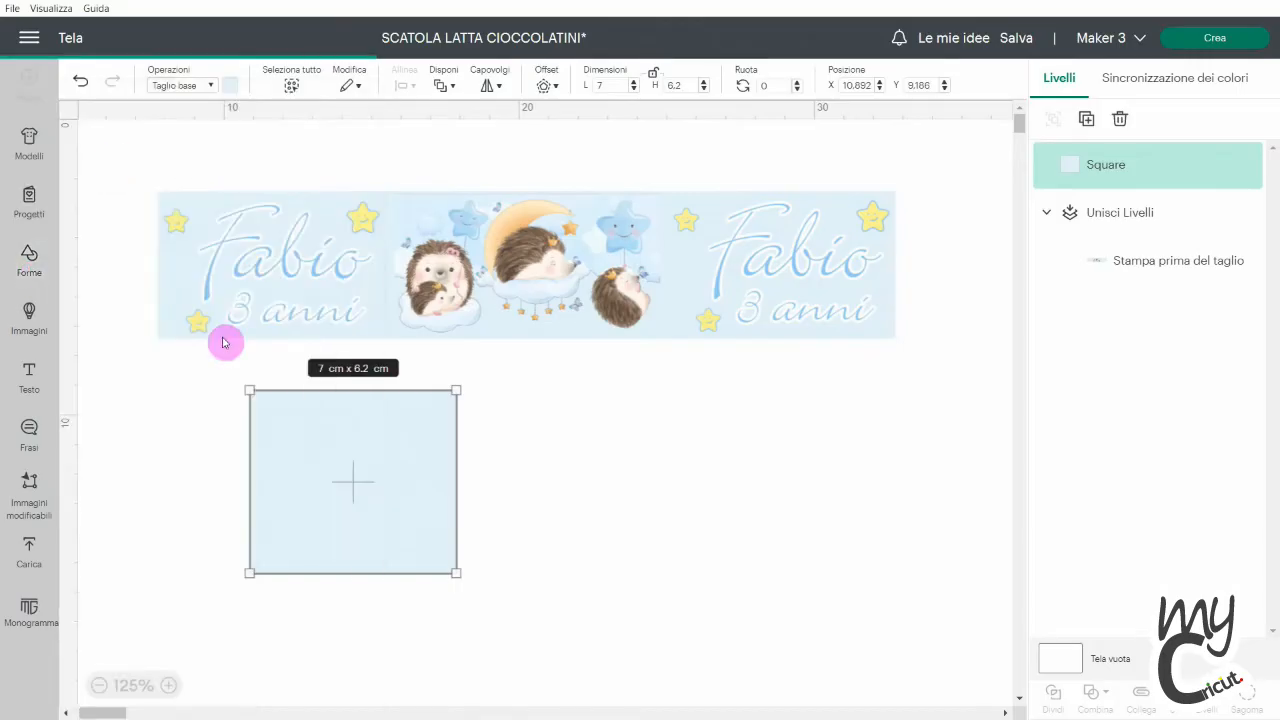
{"action": "left_click_drag", "start_coordinate": [148, 335], "coordinate": [591, 526]}
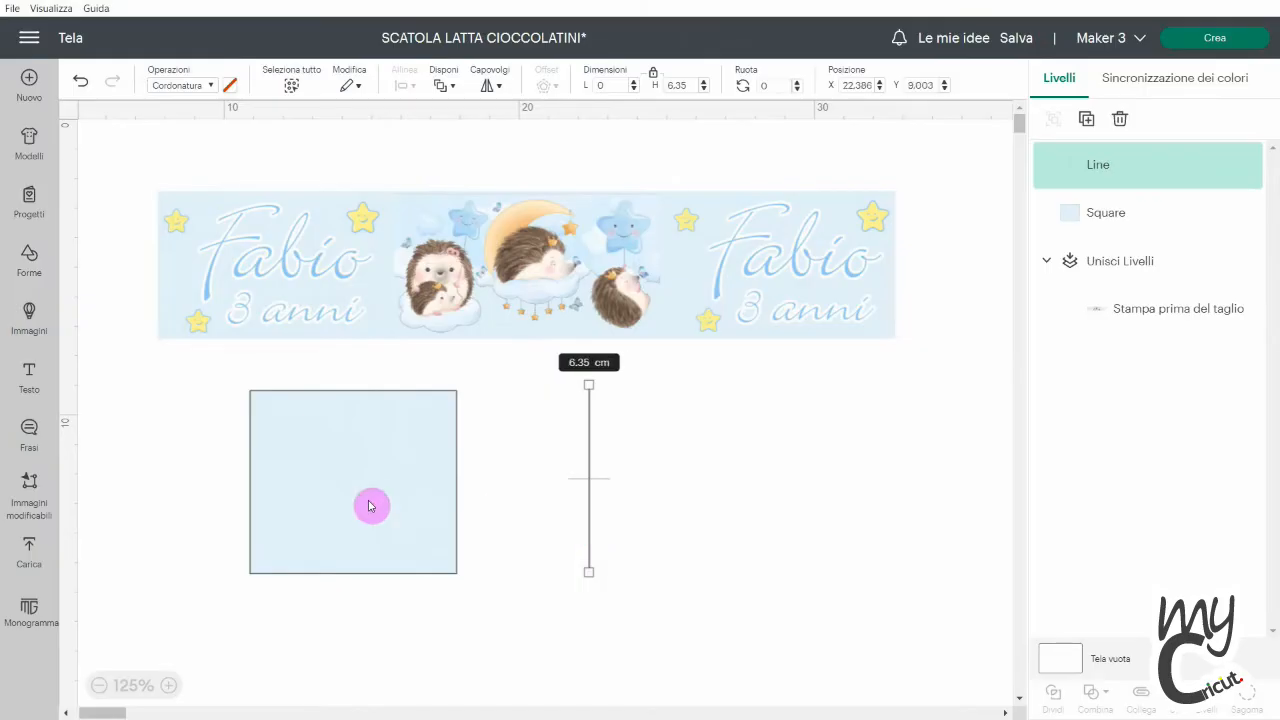
- Duplicate the pale blue rectangle, lay the copy over the original, and set its width to 1.5 cm with proportions unlocked
{"action": "left_click", "coordinate": [368, 506]}
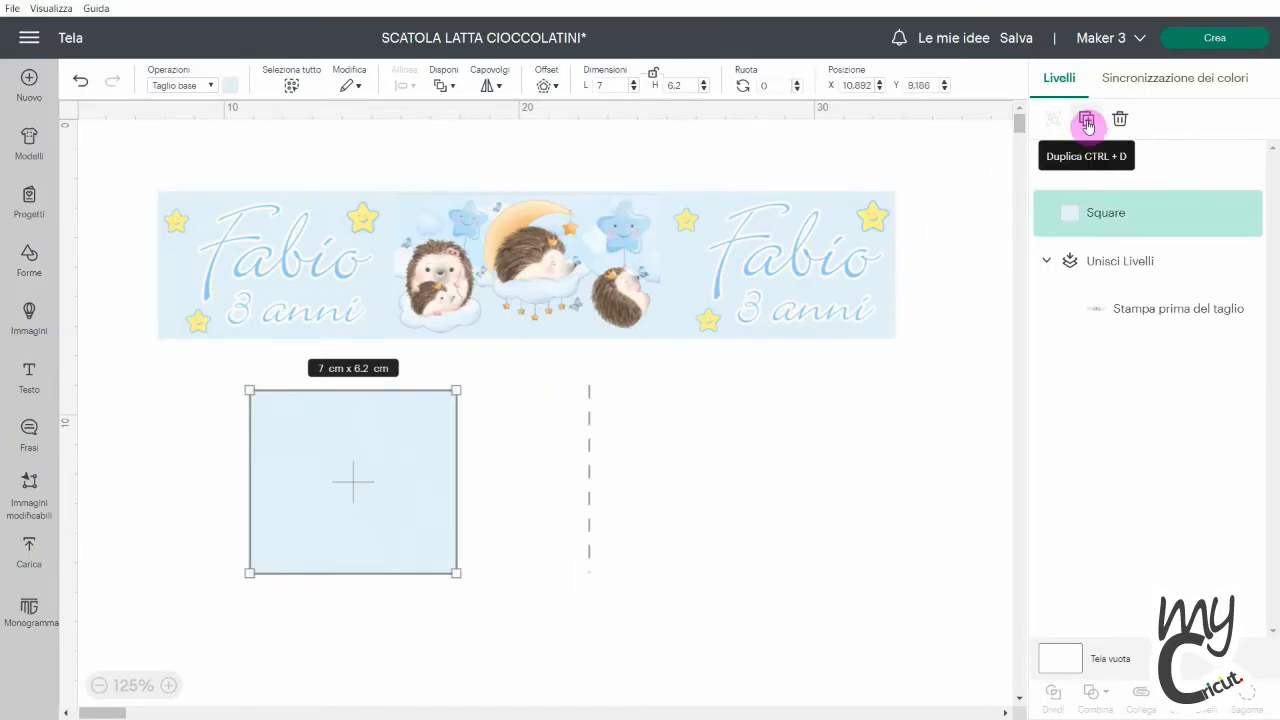
{"action": "key", "text": "ctrl+d"}
{"action": "left_click_drag", "start_coordinate": [280, 315], "coordinate": [366, 511]}
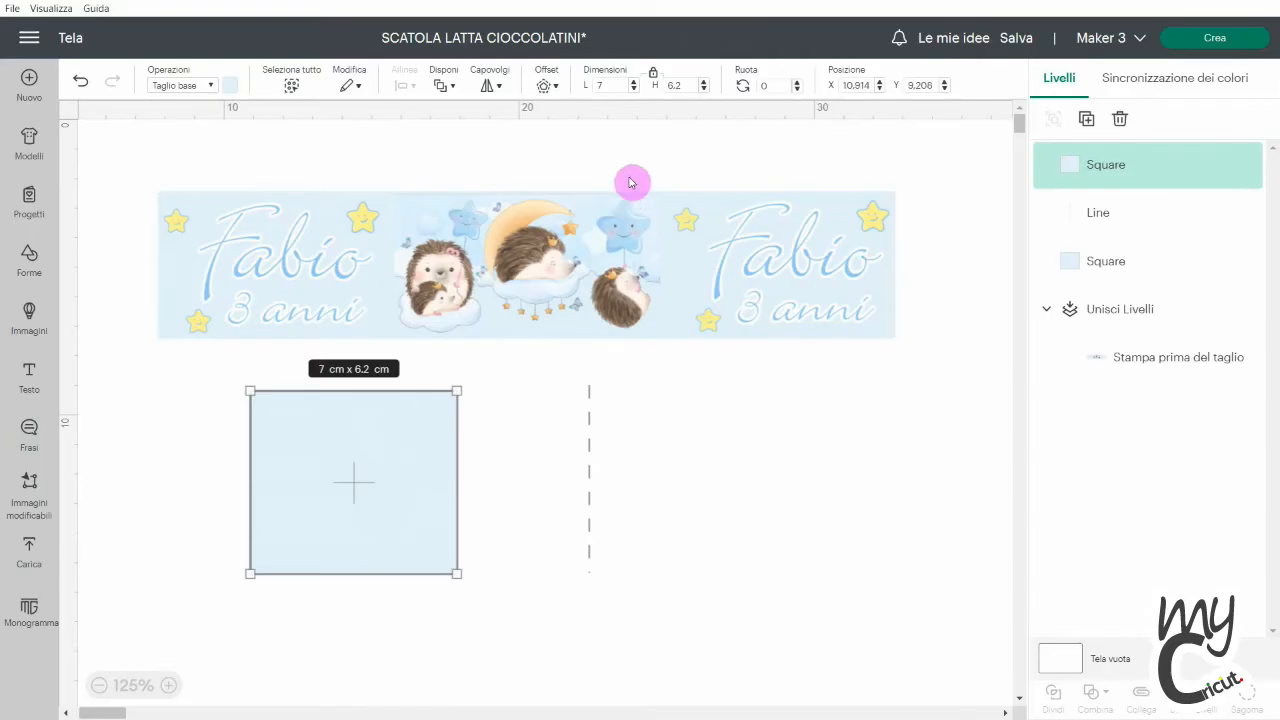
{"action": "left_click", "coordinate": [652, 78]}
{"action": "left_click", "coordinate": [614, 86]}
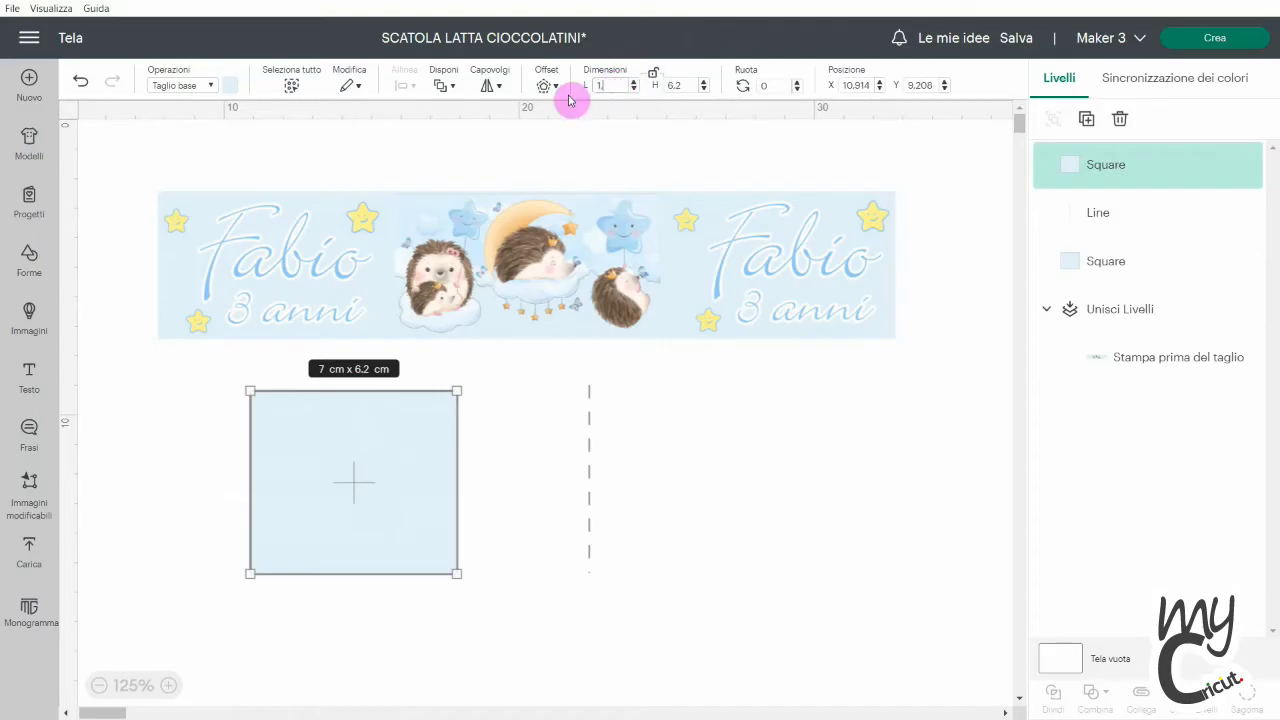
{"action": "key", "text": "Return"}
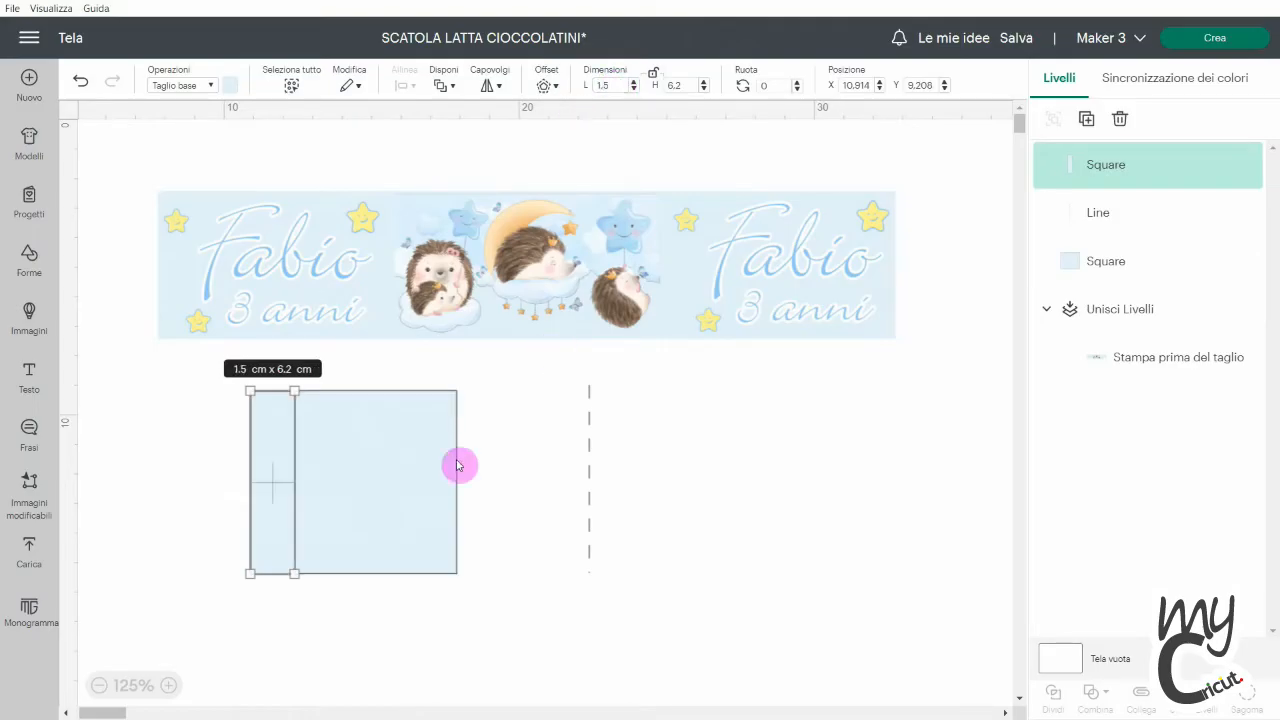
- Left-align the narrow 1.5 cm guide rectangle with the pale blue 7 × 6.2 cm rectangle
{"action": "left_click", "coordinate": [638, 488]}
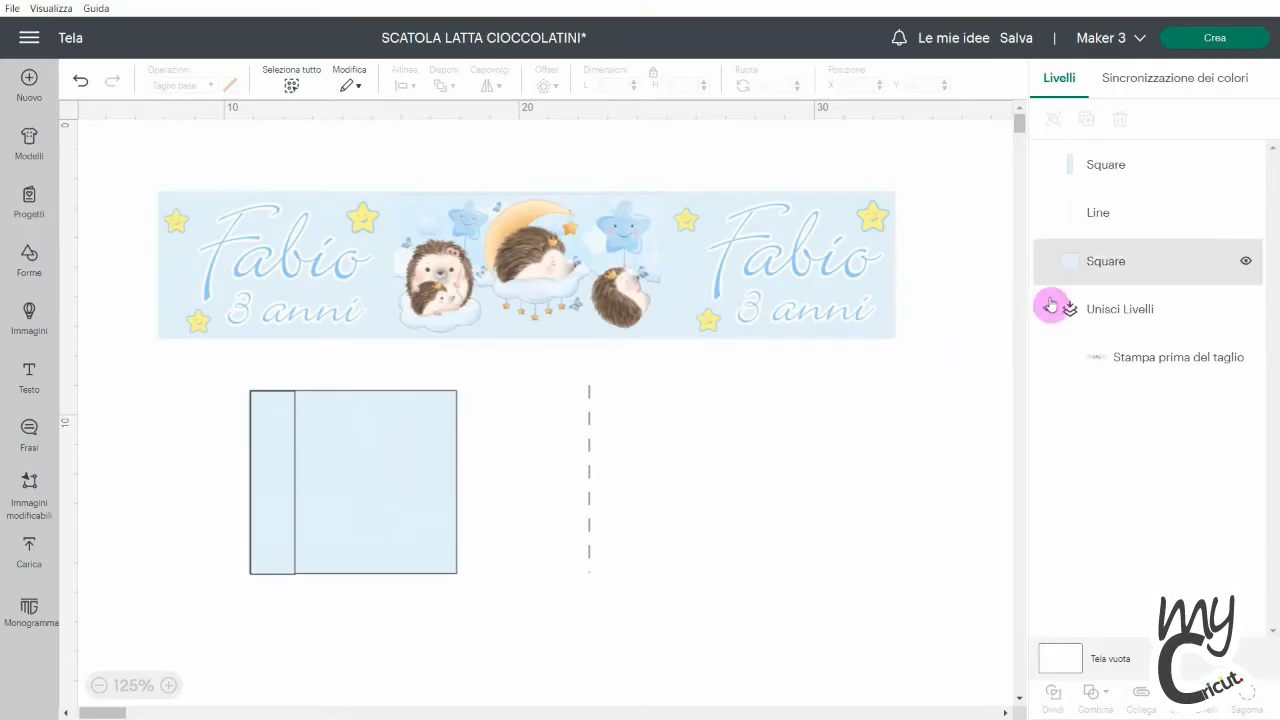
{"action": "left_click", "coordinate": [1079, 275]}
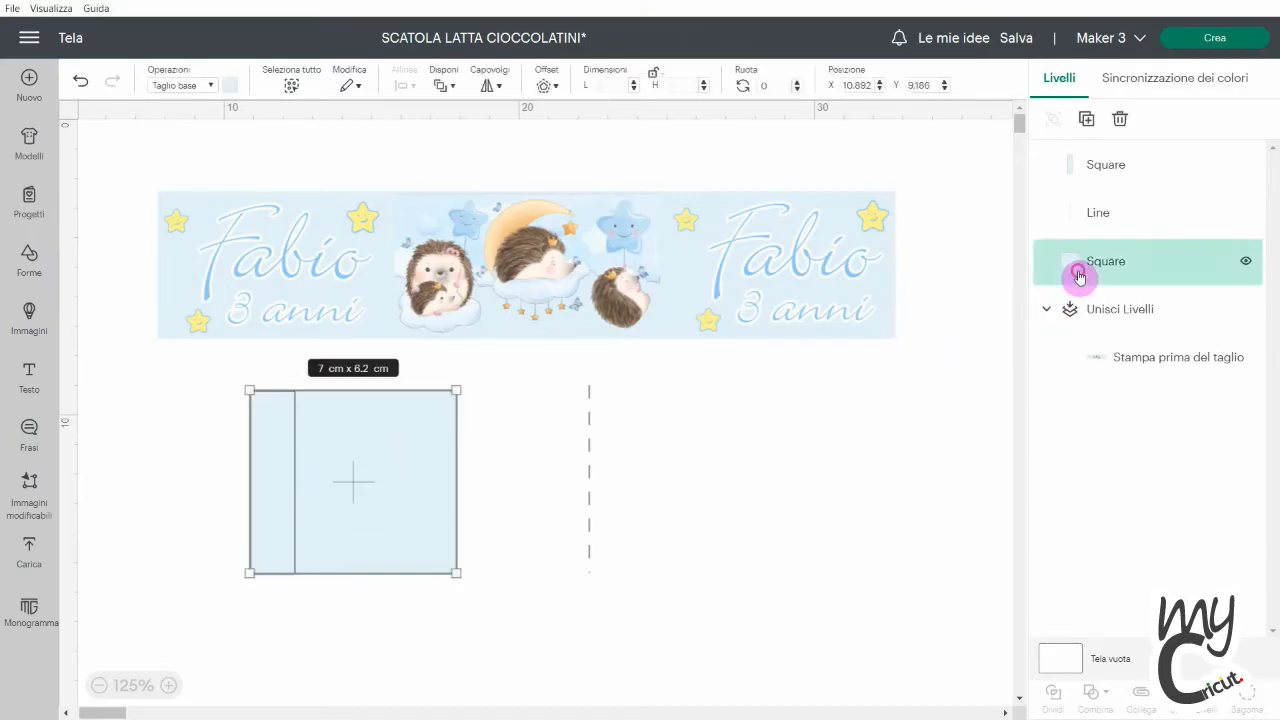
{"action": "left_click", "coordinate": [1102, 176], "text": "shift"}
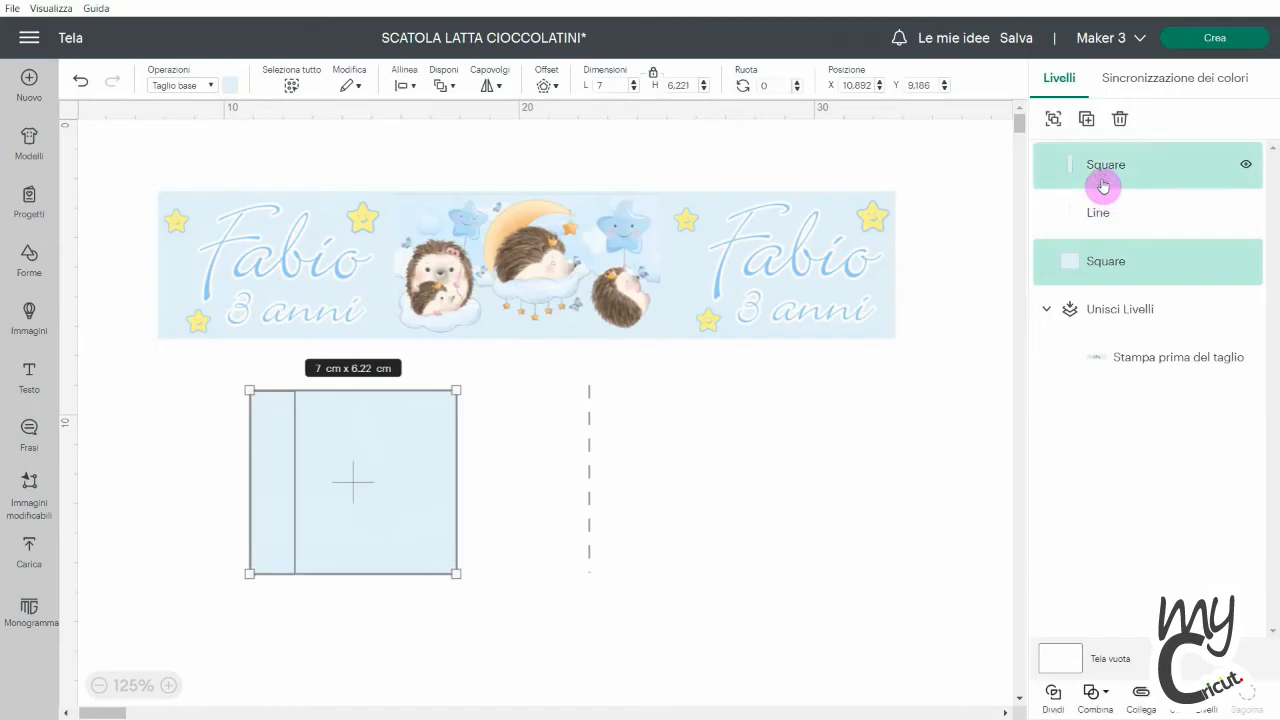
{"action": "left_click", "coordinate": [401, 87]}
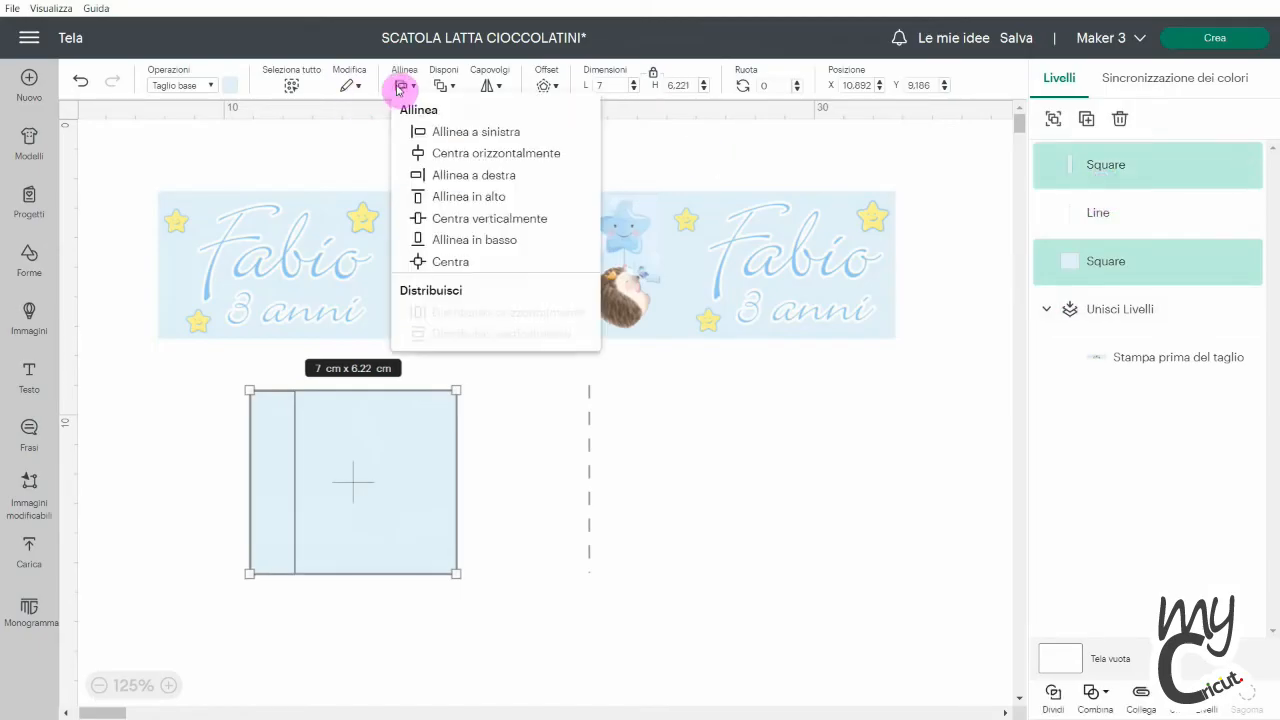
{"action": "left_click", "coordinate": [428, 130]}
{"action": "left_click", "coordinate": [686, 471]}
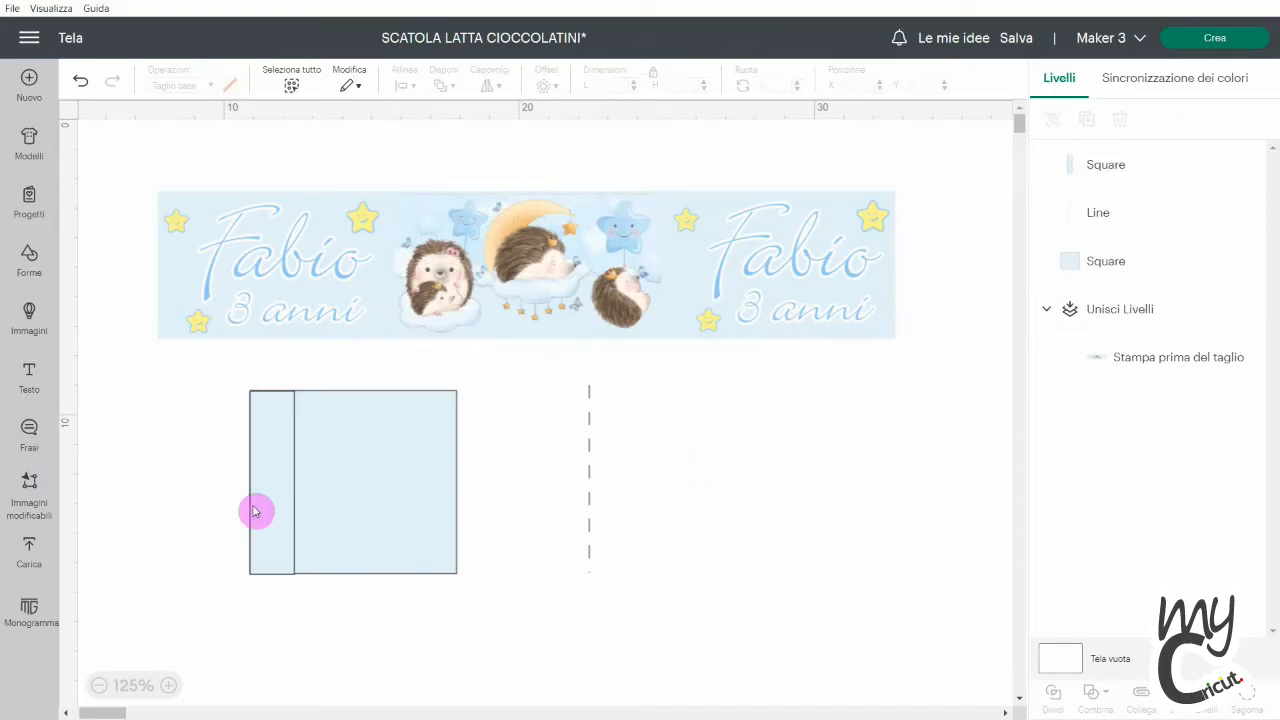
- Move the score line onto the right edge of the 1.5 cm guide rectangle
{"action": "left_click", "coordinate": [591, 452]}
{"action": "left_click_drag", "start_coordinate": [591, 452], "coordinate": [296, 455]}
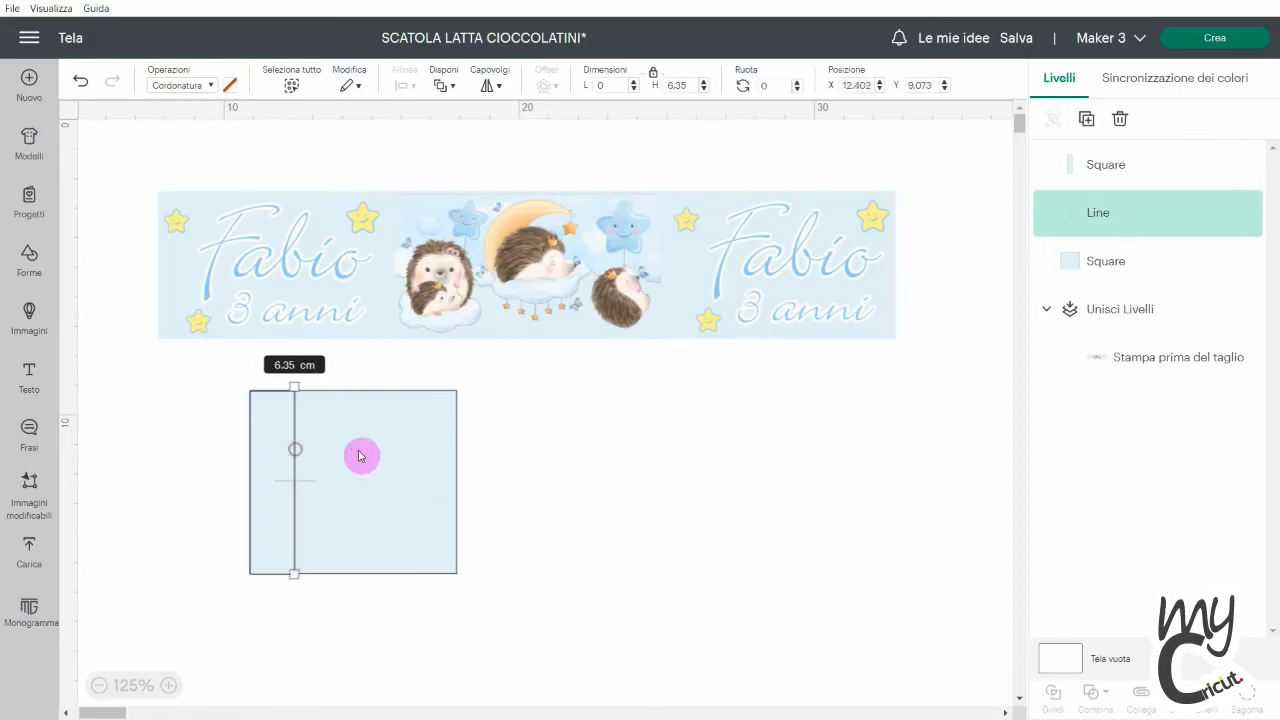
{"action": "left_click", "coordinate": [617, 468]}
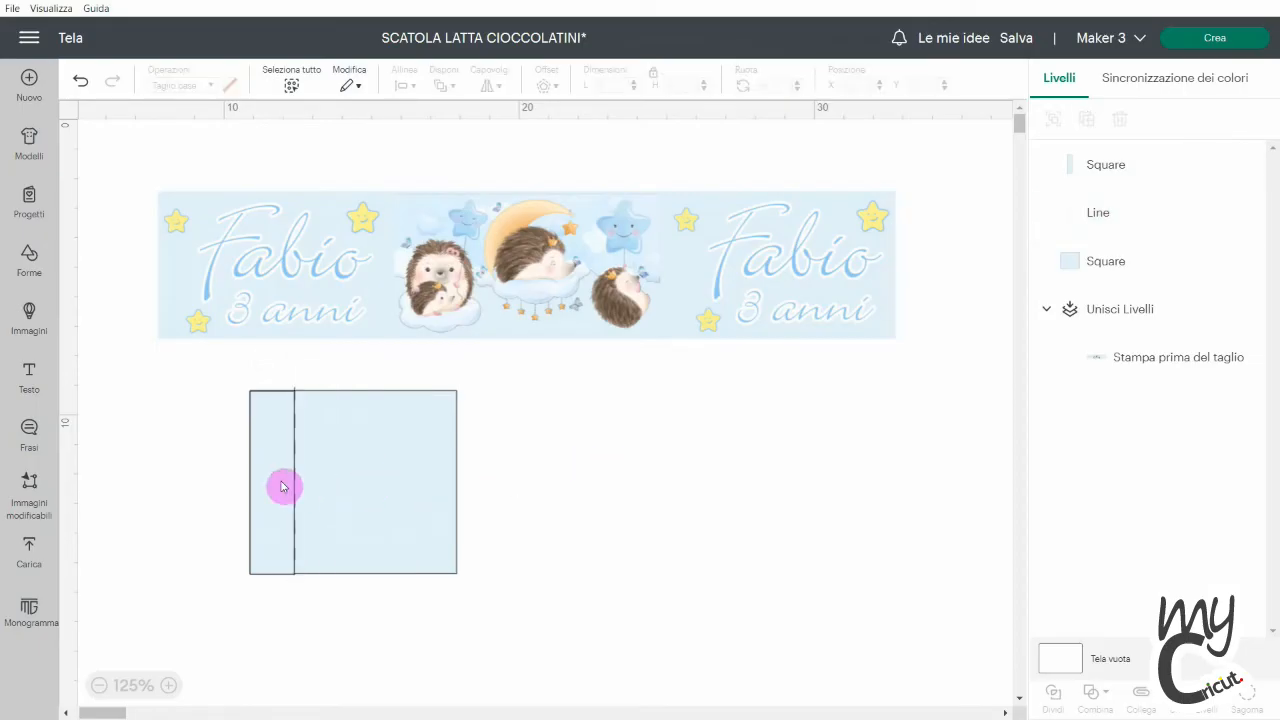
{"action": "left_click", "coordinate": [1095, 230]}
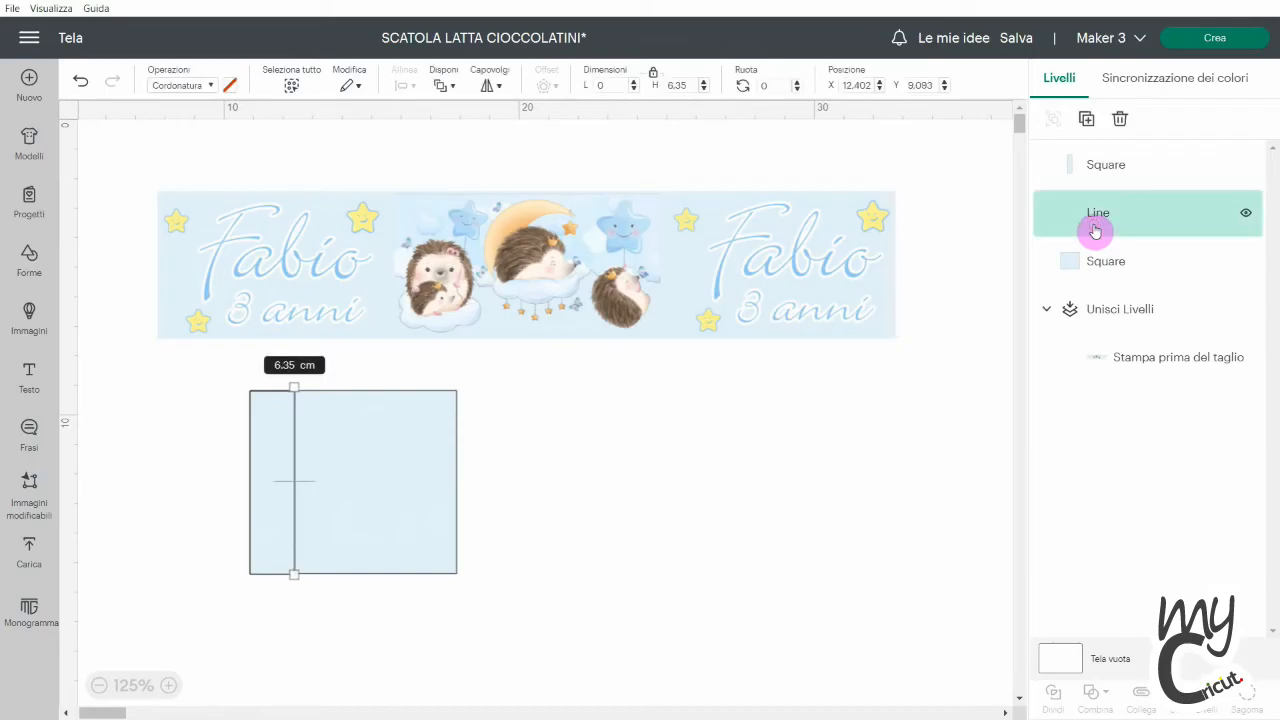
{"action": "left_click", "coordinate": [772, 497]}
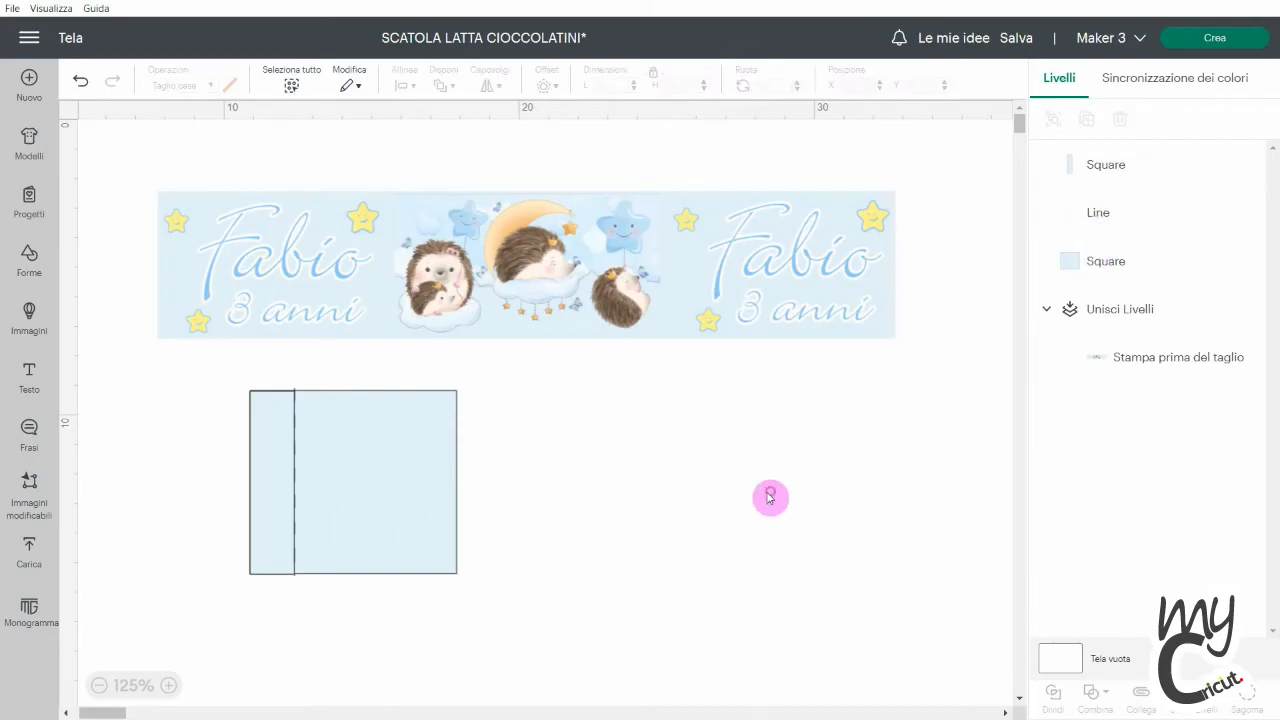
- Set the guide rectangle's width to 3.7 cm
{"action": "left_click", "coordinate": [268, 495]}
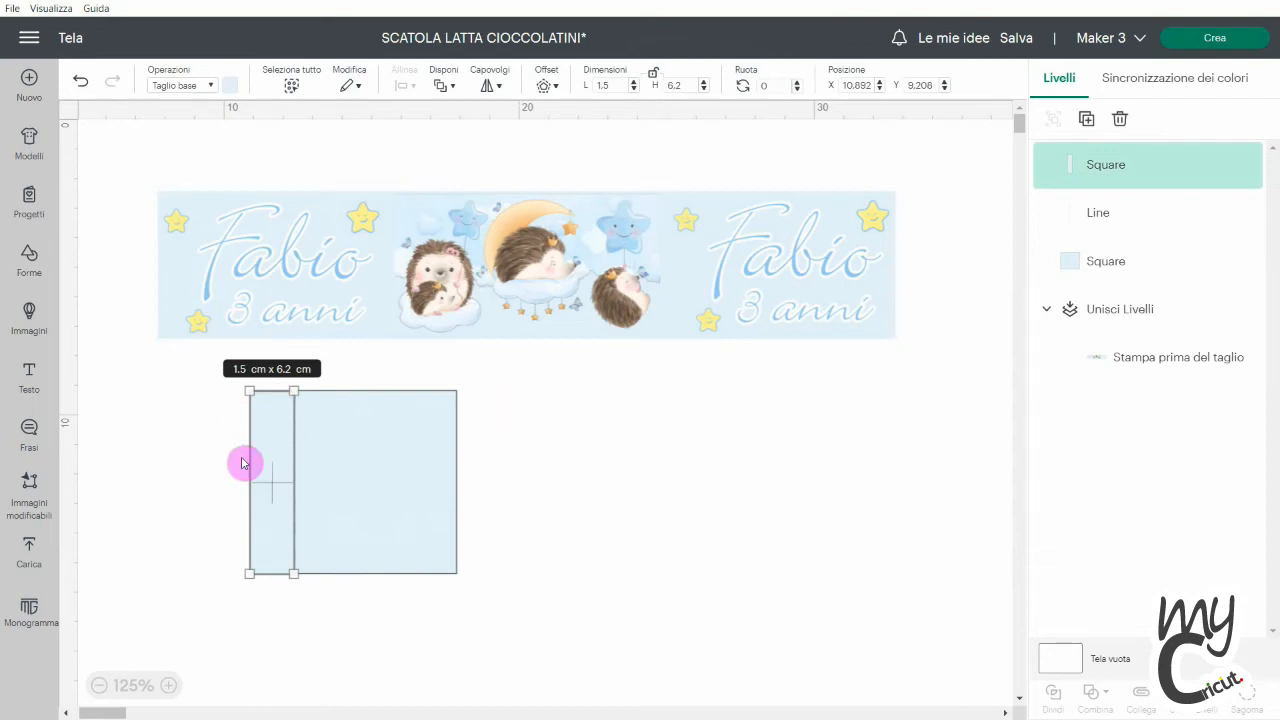
{"action": "left_click", "coordinate": [612, 86]}
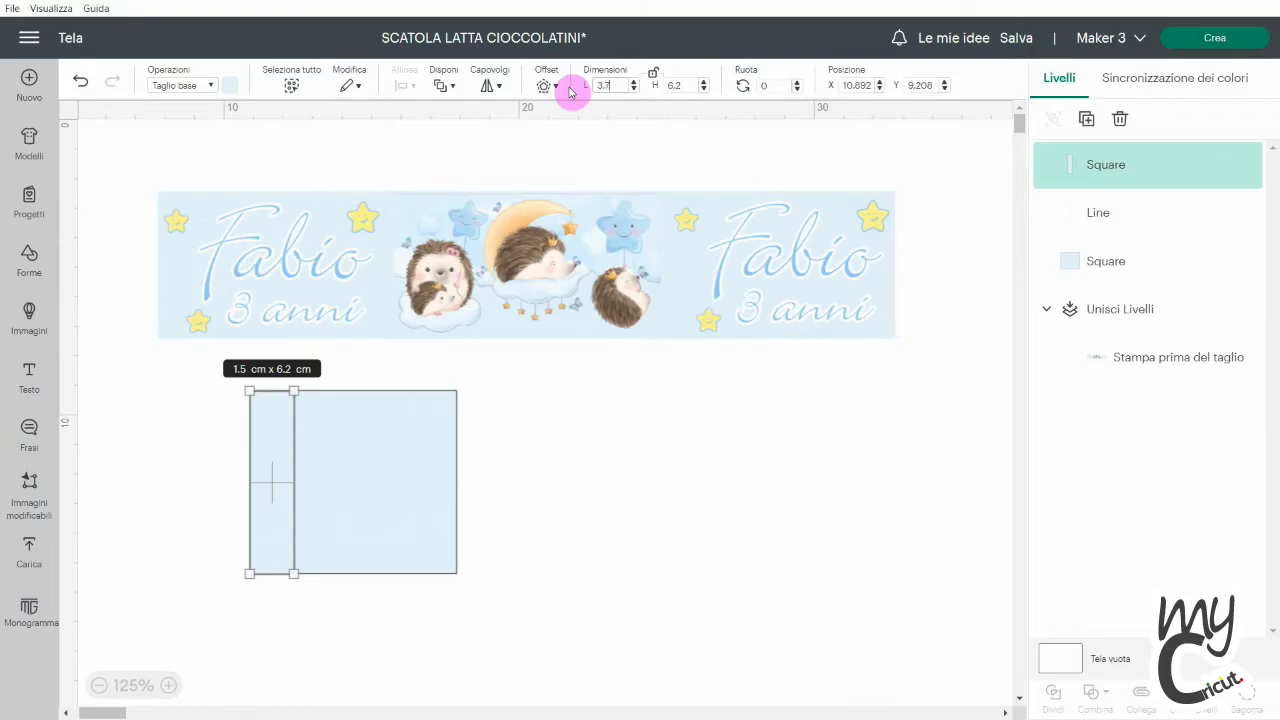
{"action": "key", "text": "Return"}
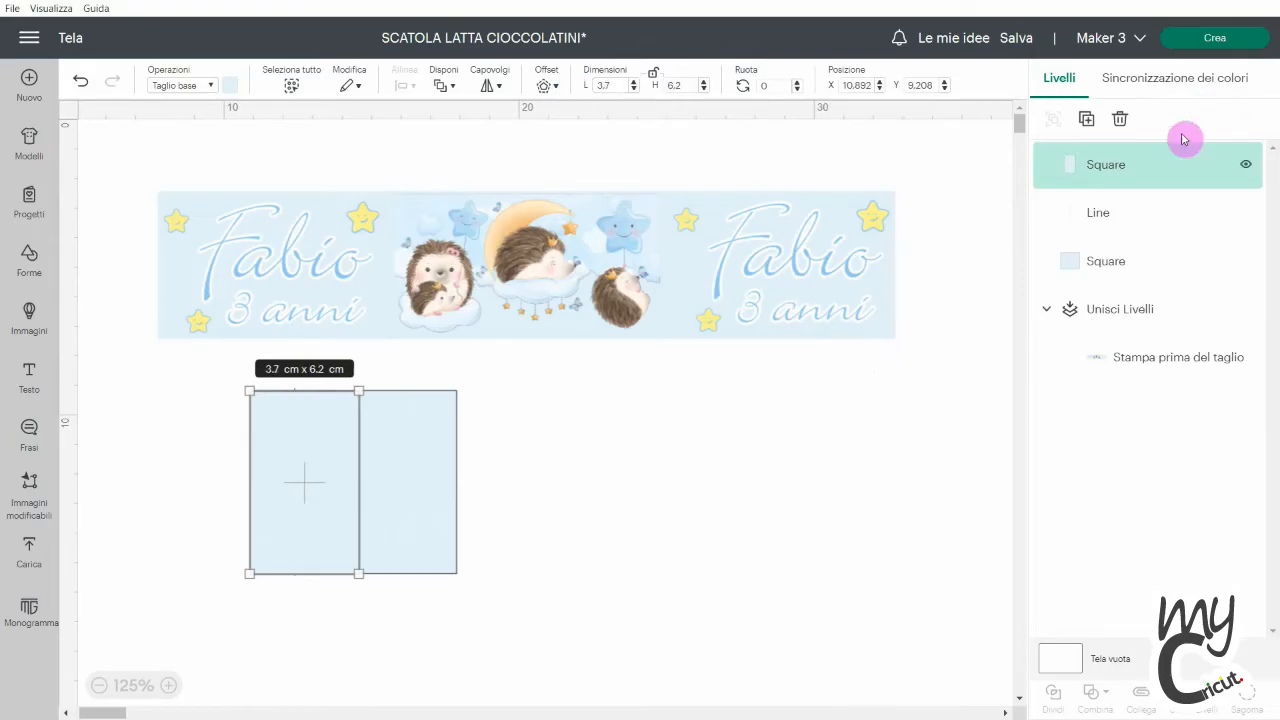
- Bring the score line to the front, duplicate it, and place the copy on the right edge of the 3.7 cm guide
{"action": "left_click", "coordinate": [1097, 213]}
{"action": "left_click_drag", "start_coordinate": [1097, 216], "coordinate": [1093, 148]}
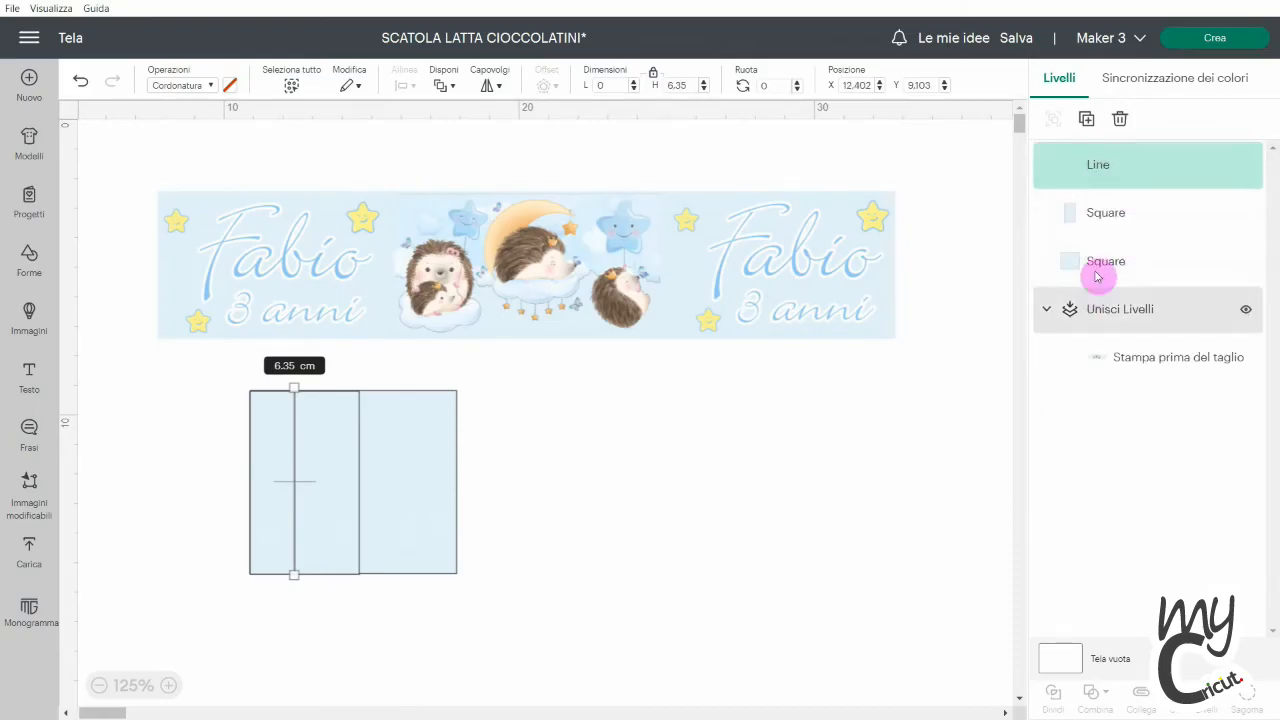
{"action": "left_click", "coordinate": [1087, 118]}
{"action": "left_click_drag", "start_coordinate": [205, 357], "coordinate": [361, 502]}
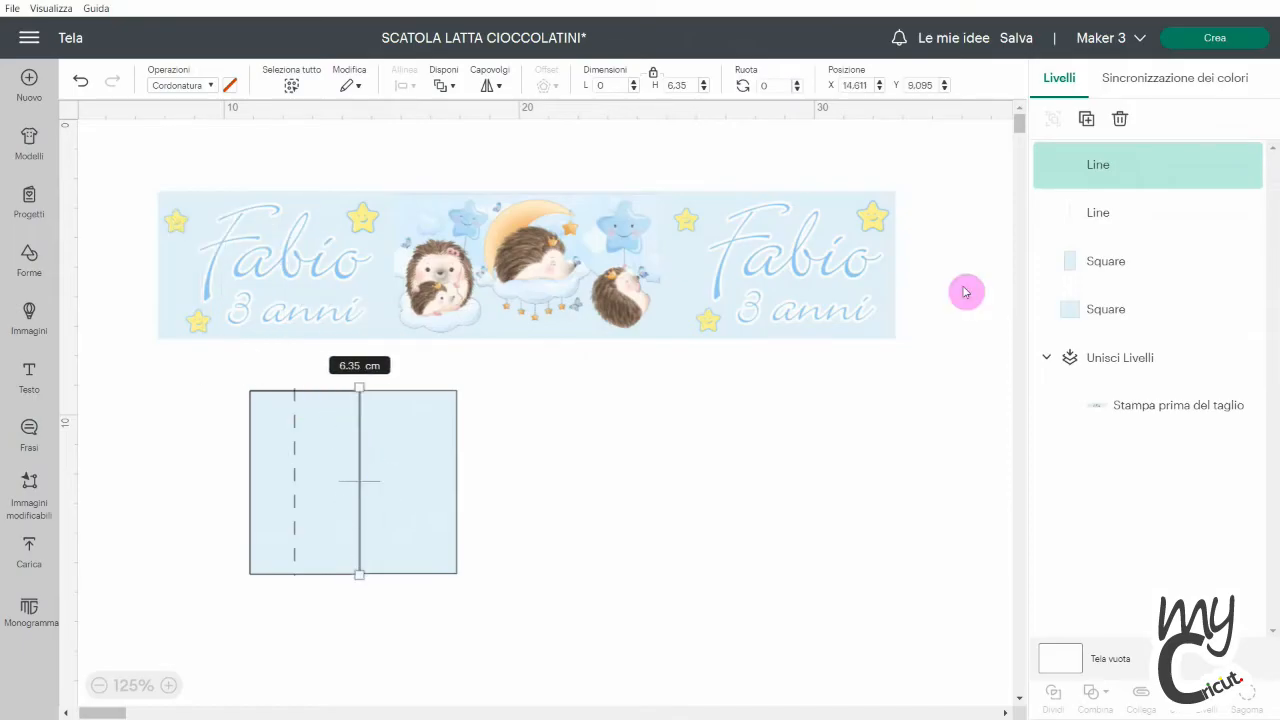
- Add a third score line by duplication and place it on the guide rectangle's right edge after widening the guide to 6 cm
{"action": "left_click", "coordinate": [1086, 118]}
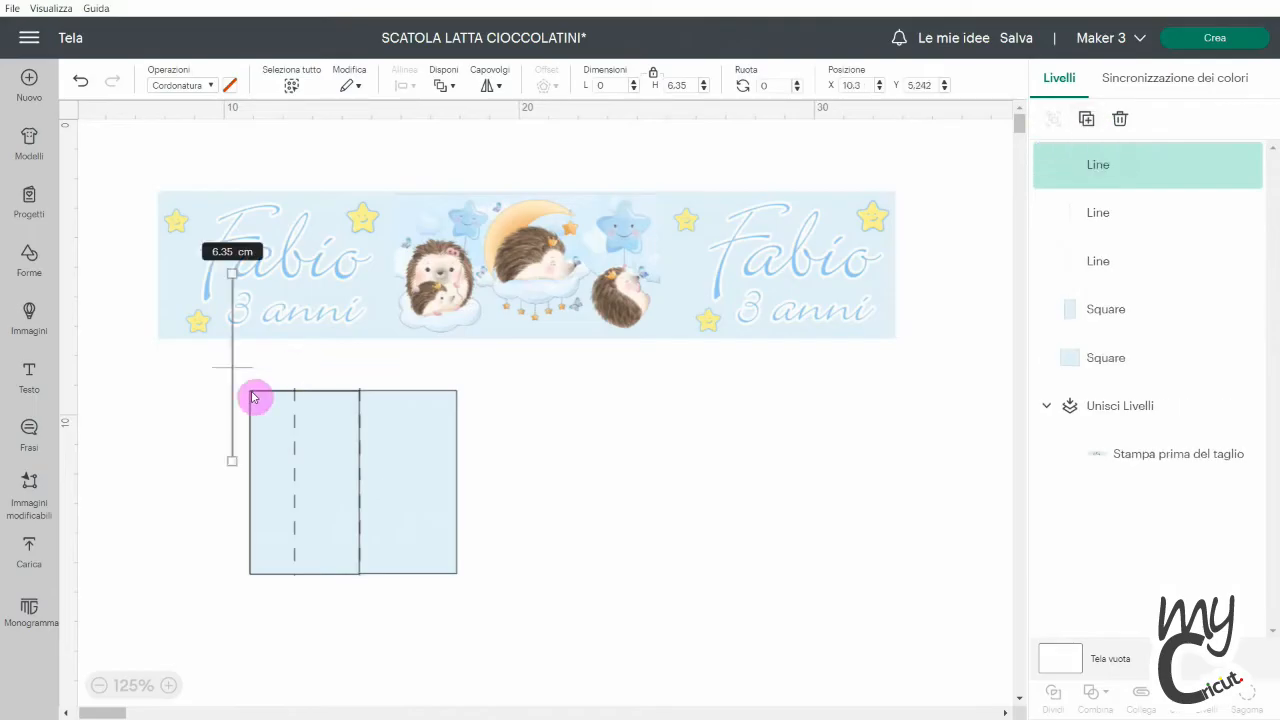
{"action": "left_click", "coordinate": [1104, 309]}
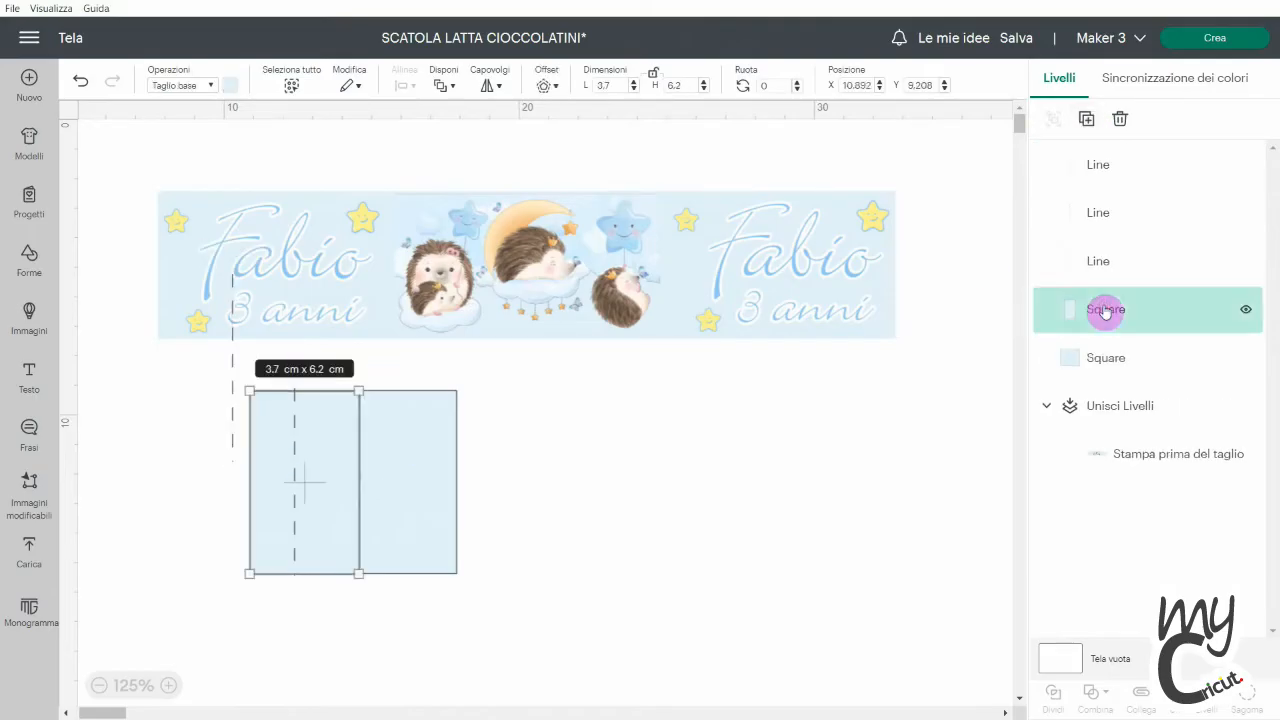
{"action": "left_click", "coordinate": [606, 85]}
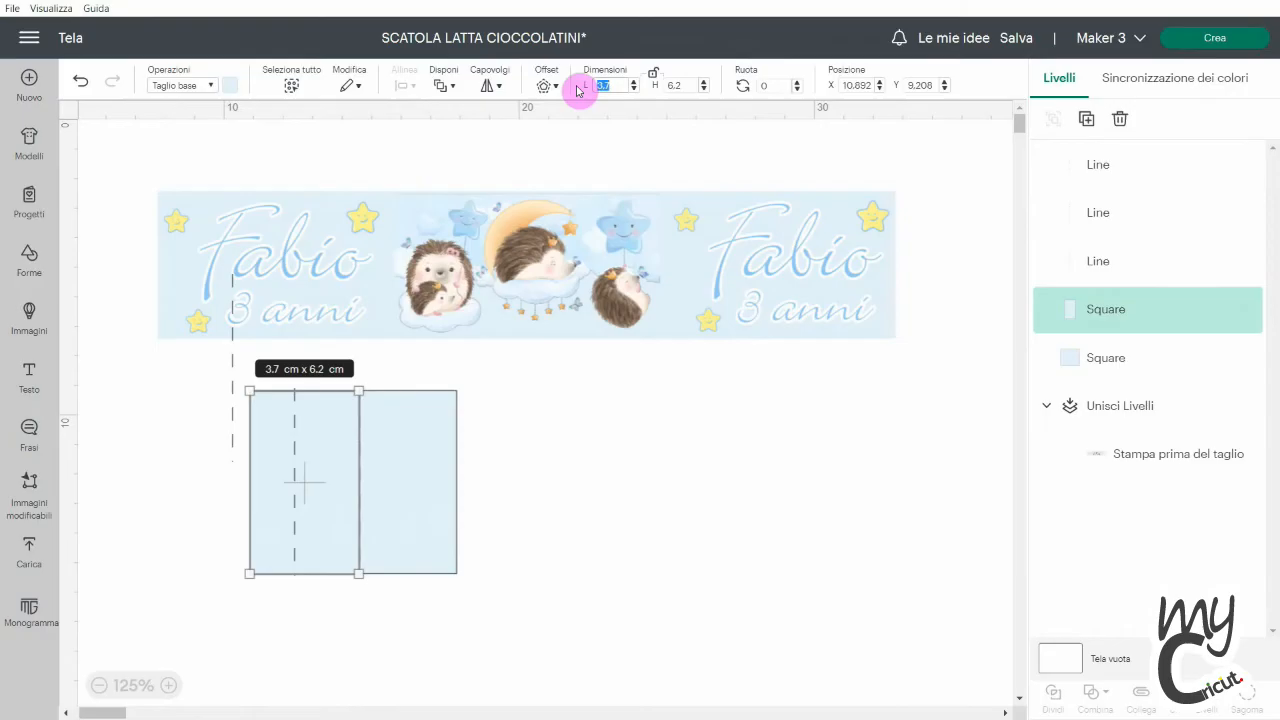
{"action": "key", "text": "Return"}
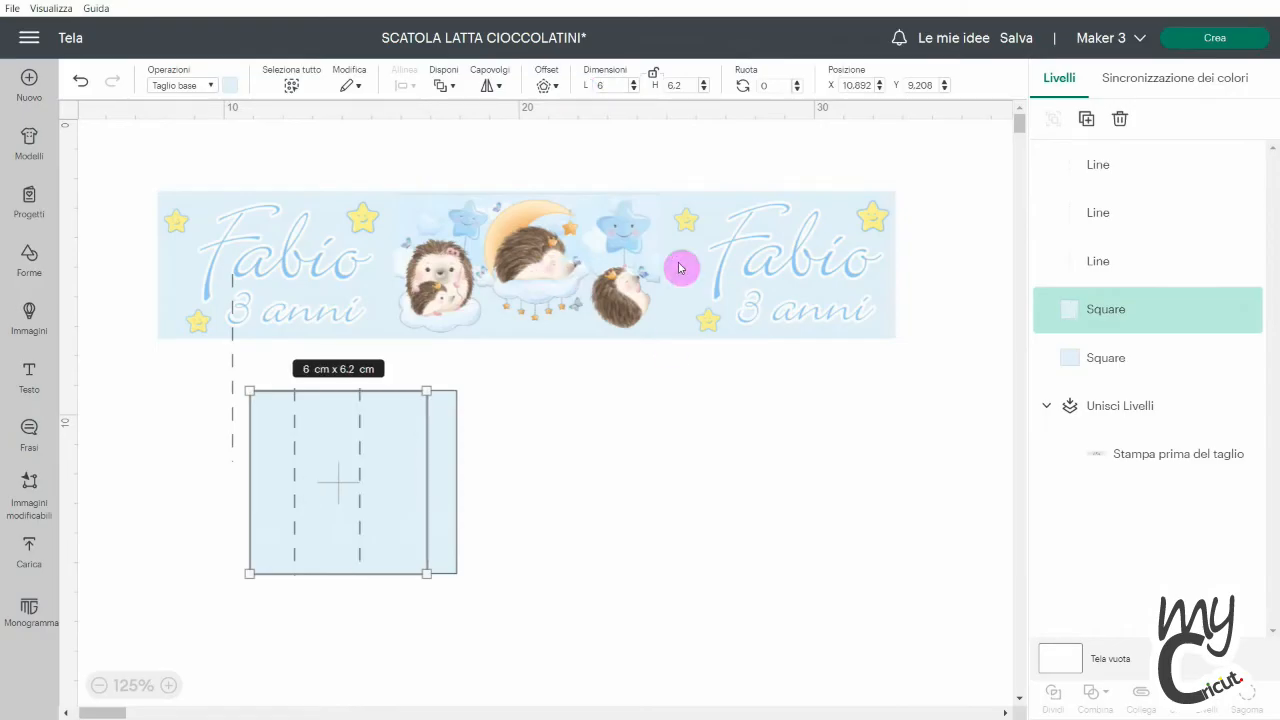
{"action": "left_click", "coordinate": [692, 431]}
{"action": "left_click_drag", "start_coordinate": [229, 380], "coordinate": [428, 486]}
{"action": "left_click", "coordinate": [626, 469]}
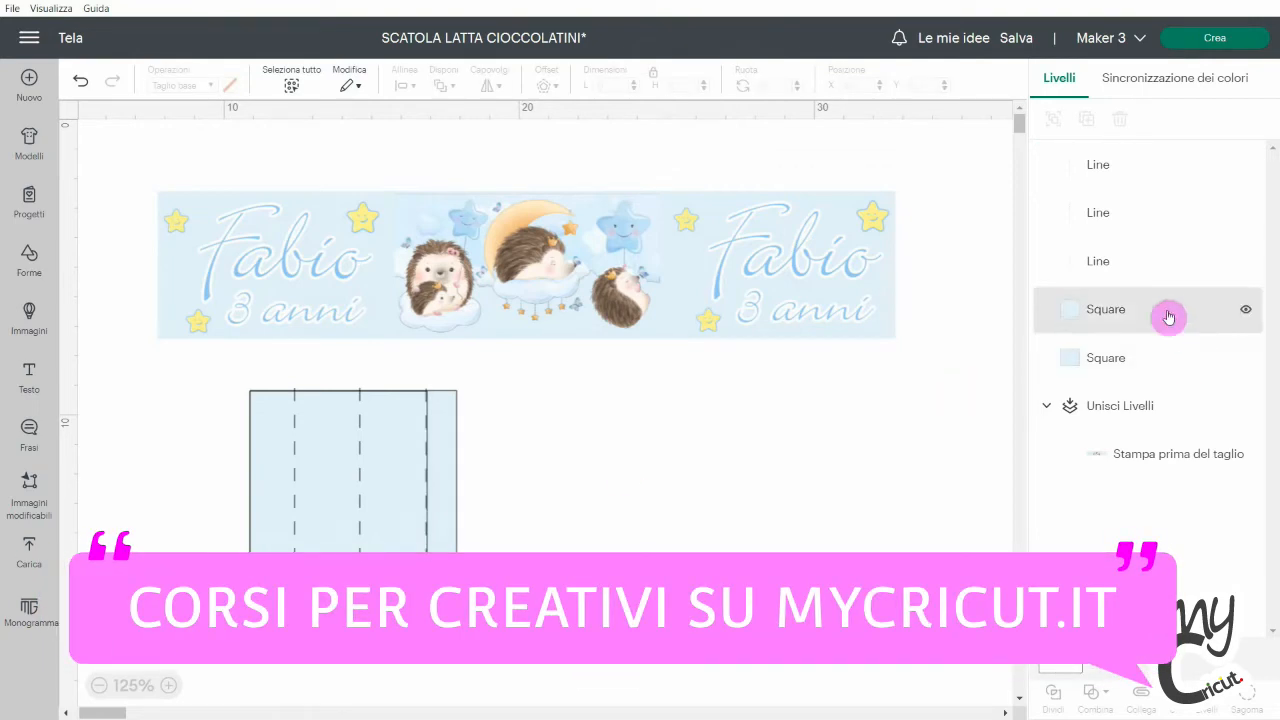
- Hide the guide rectangle and set the height of all three score lines to 6.2 cm
{"action": "left_click", "coordinate": [1245, 309]}
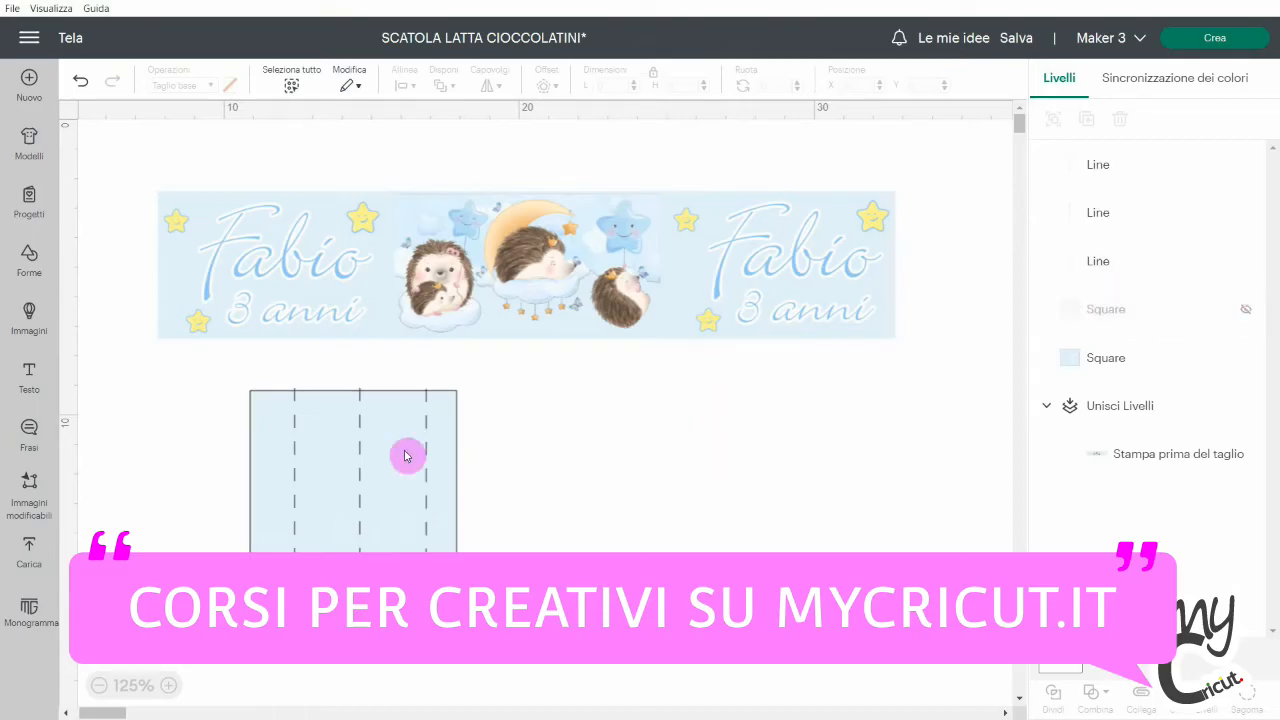
{"action": "left_click", "coordinate": [363, 490]}
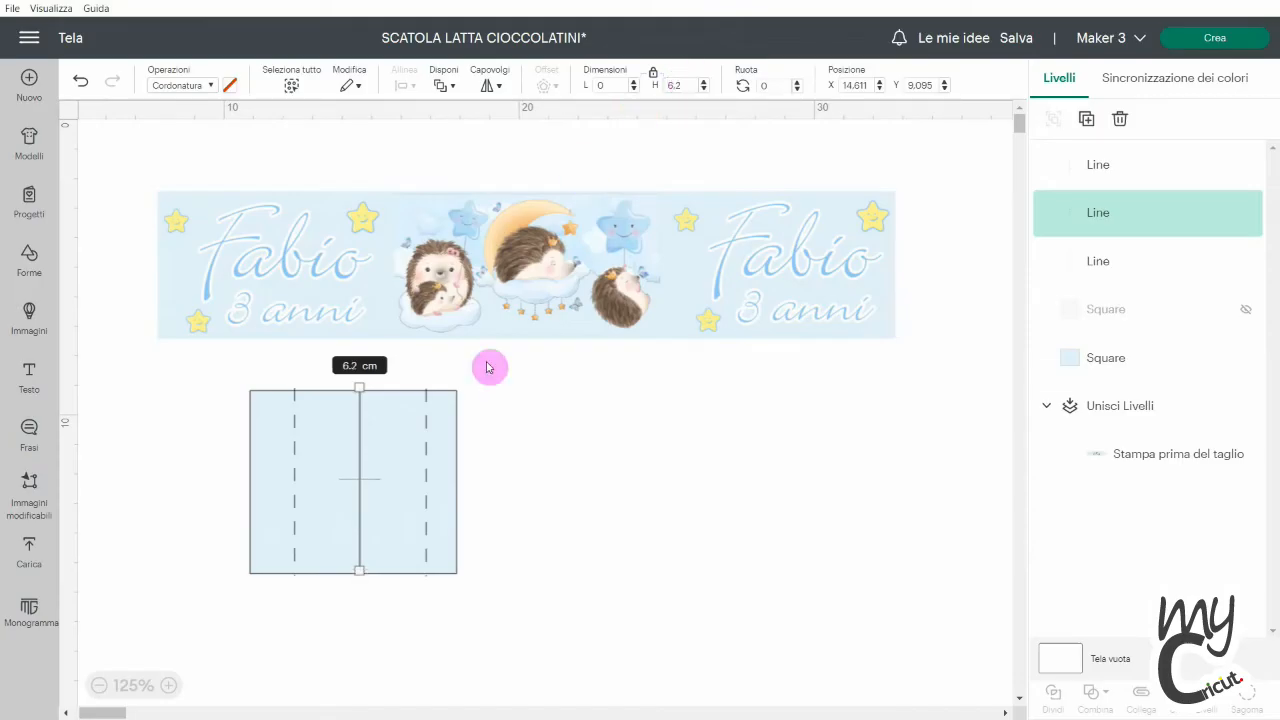
{"action": "left_click", "coordinate": [428, 427]}
{"action": "left_click", "coordinate": [690, 85]}
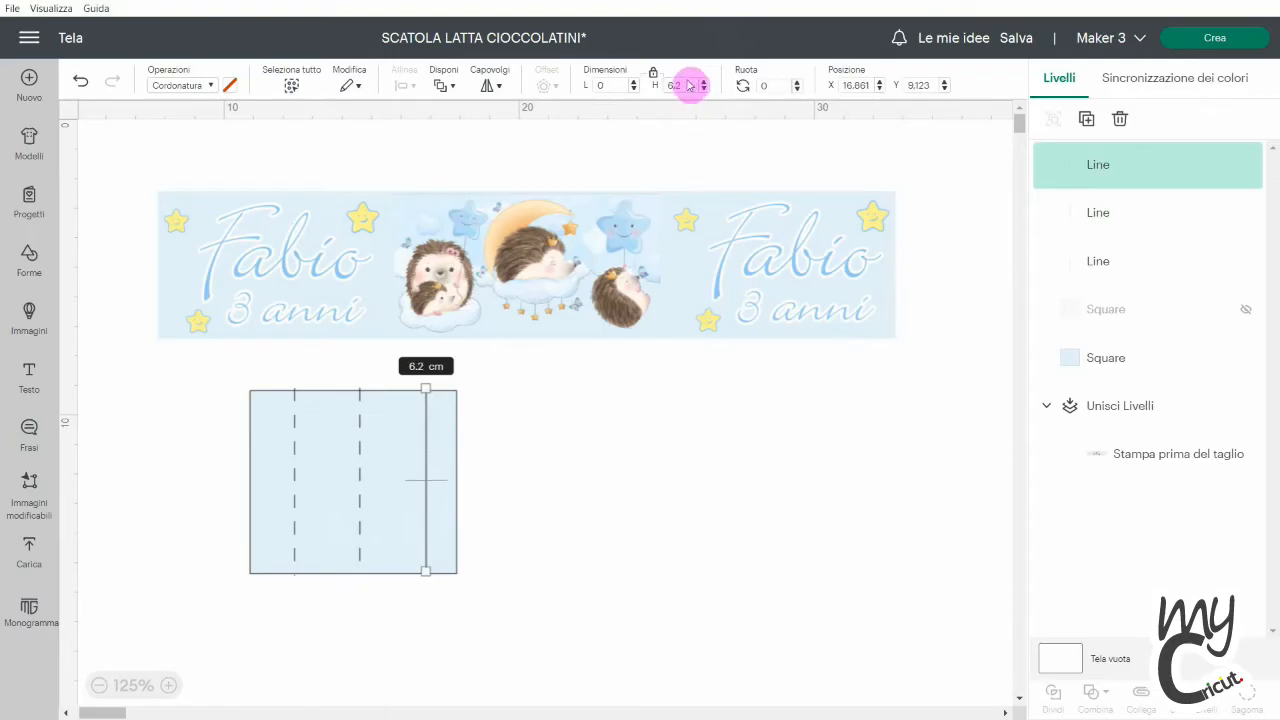
{"action": "left_click", "coordinate": [294, 443]}
{"action": "left_click", "coordinate": [686, 87]}
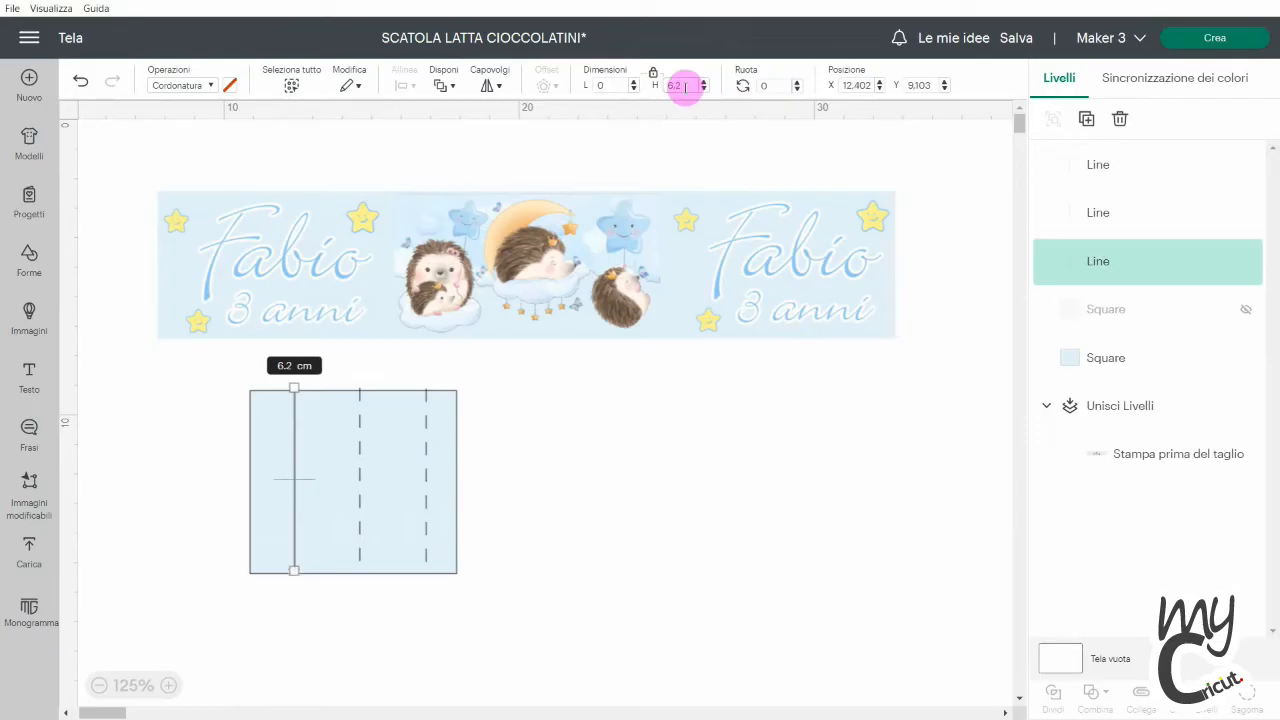
{"action": "left_click", "coordinate": [543, 526]}
- Align the bottoms of the three score lines with the bottom of the pale blue rectangle
{"action": "left_click", "coordinate": [362, 463]}
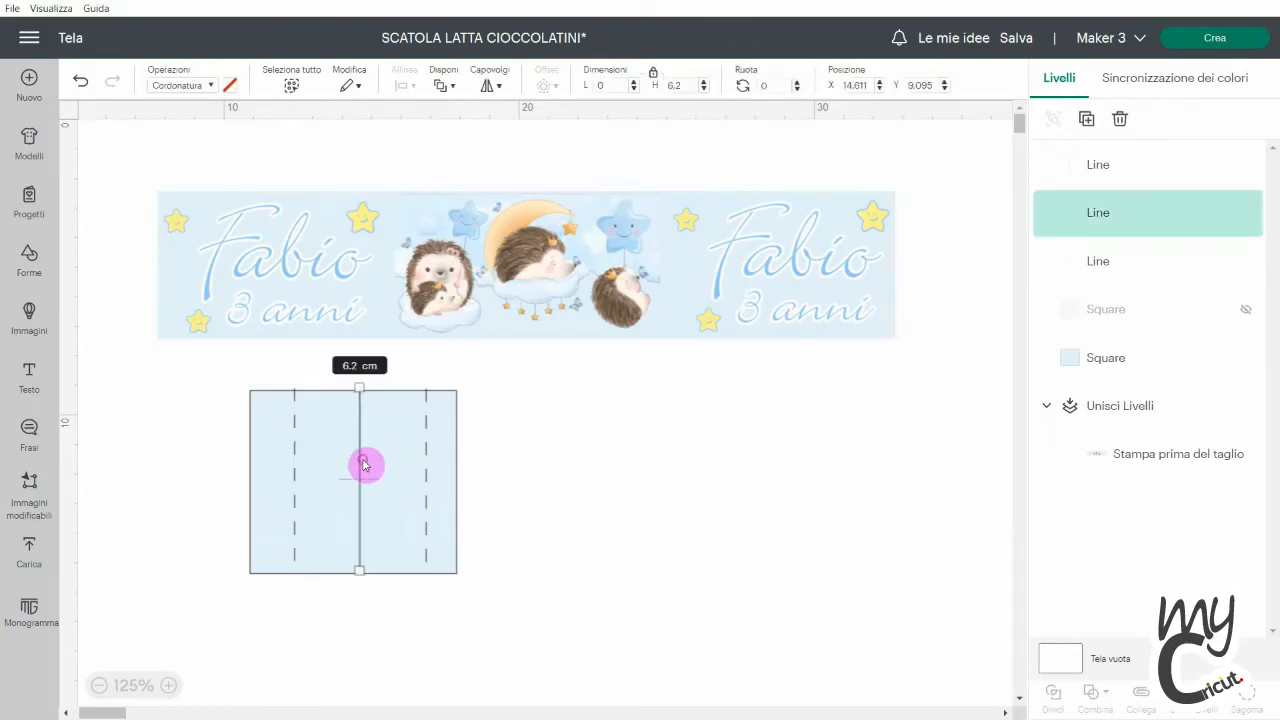
{"action": "left_click", "coordinate": [426, 467], "text": "shift"}
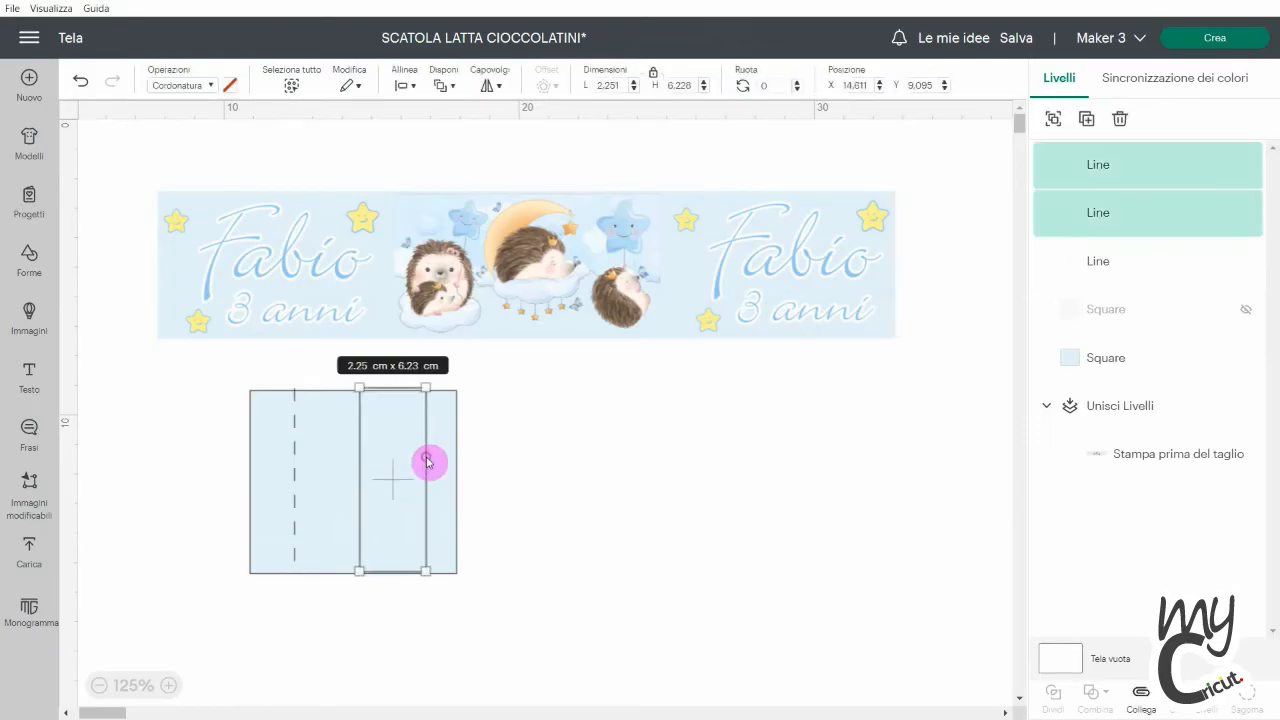
{"action": "left_click", "coordinate": [293, 457], "text": "shift"}
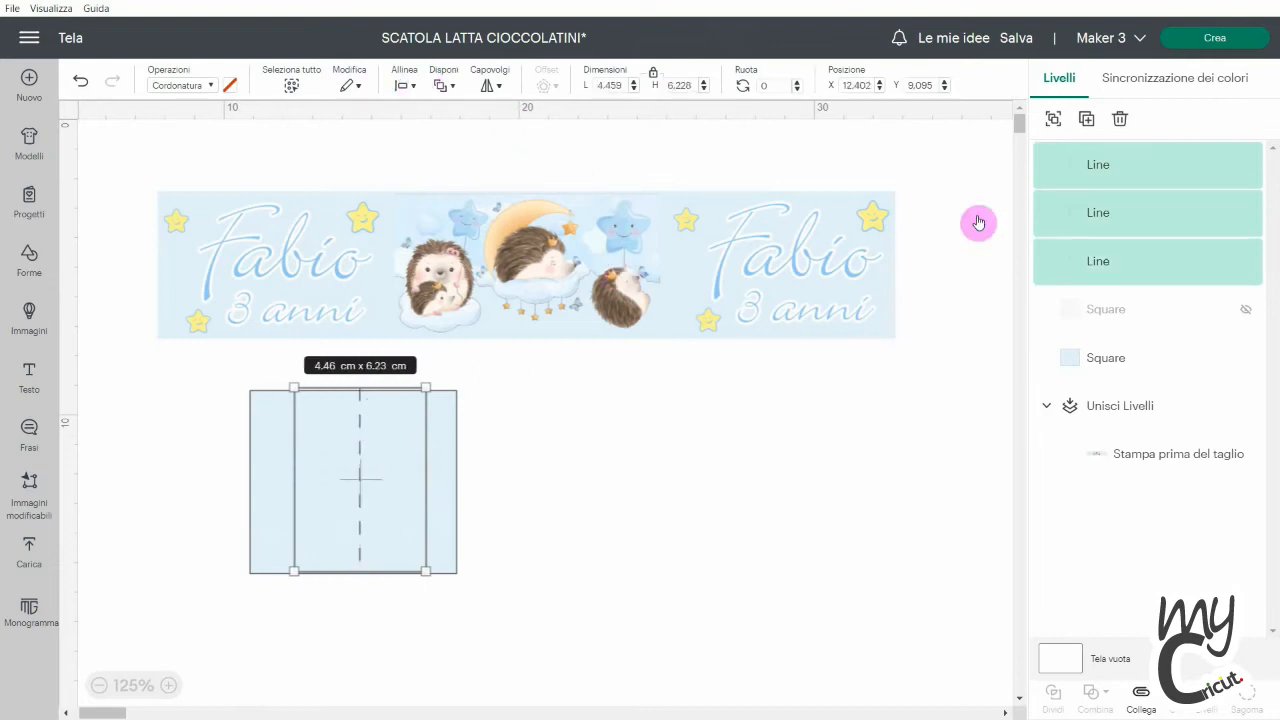
{"action": "left_click", "coordinate": [1122, 368], "text": "shift"}
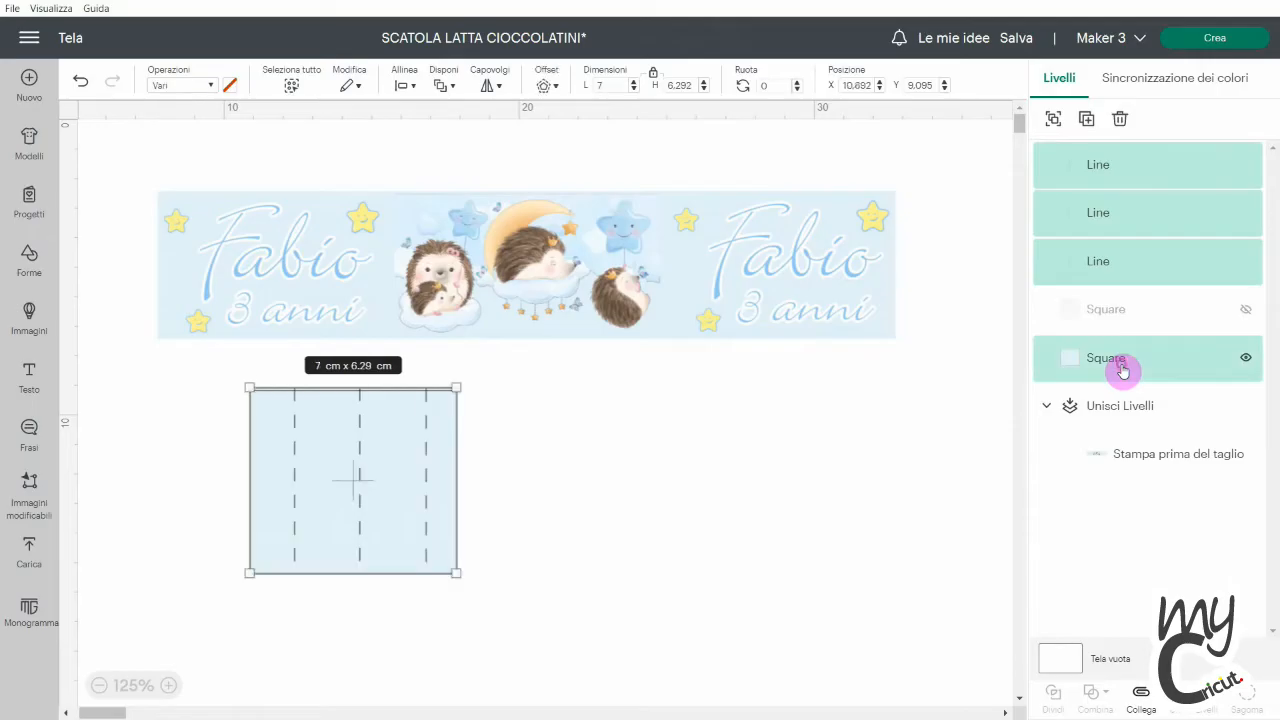
{"action": "left_click", "coordinate": [403, 86]}
{"action": "left_click", "coordinate": [444, 242]}
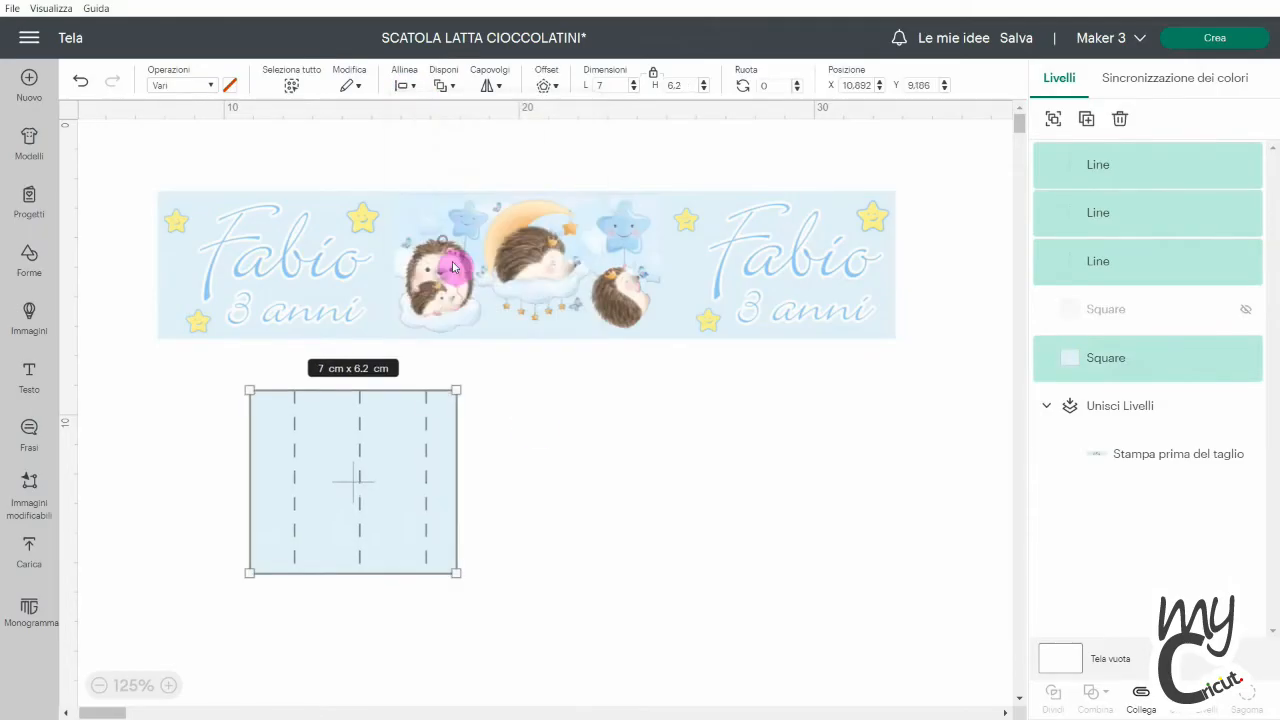
- Clear the selection and save the project
{"action": "left_click", "coordinate": [555, 450]}
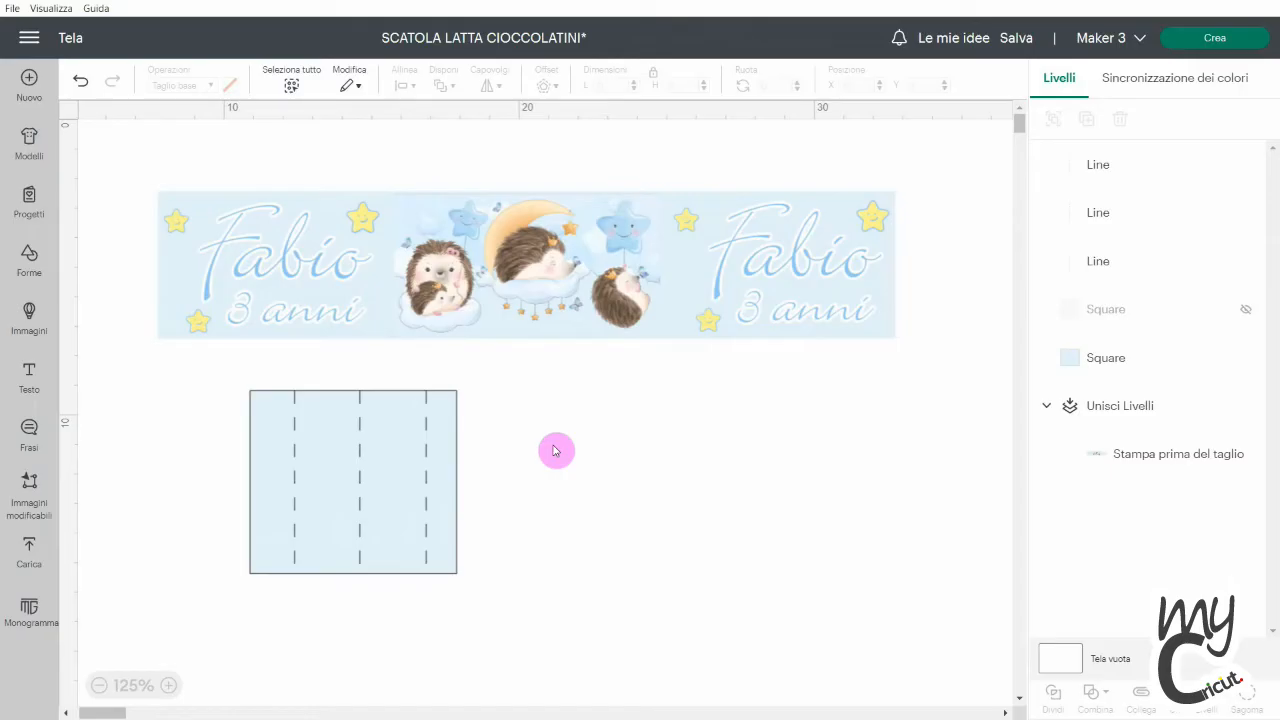
{"action": "left_click", "coordinate": [1016, 38]}
{"action": "left_click", "coordinate": [1010, 62]}
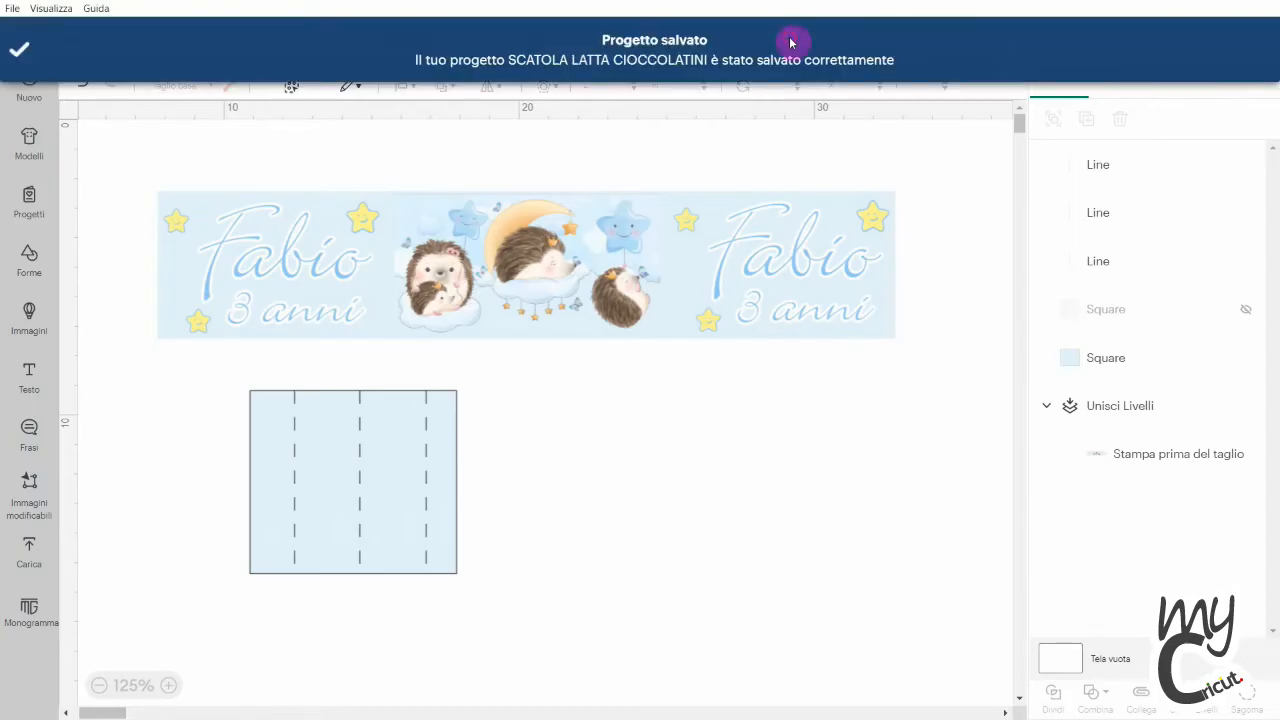
- Add a text with the child's first name beside the rectangle's lower right corner and colour it the light blue already used in the project
{"action": "left_click", "coordinate": [28, 388]}
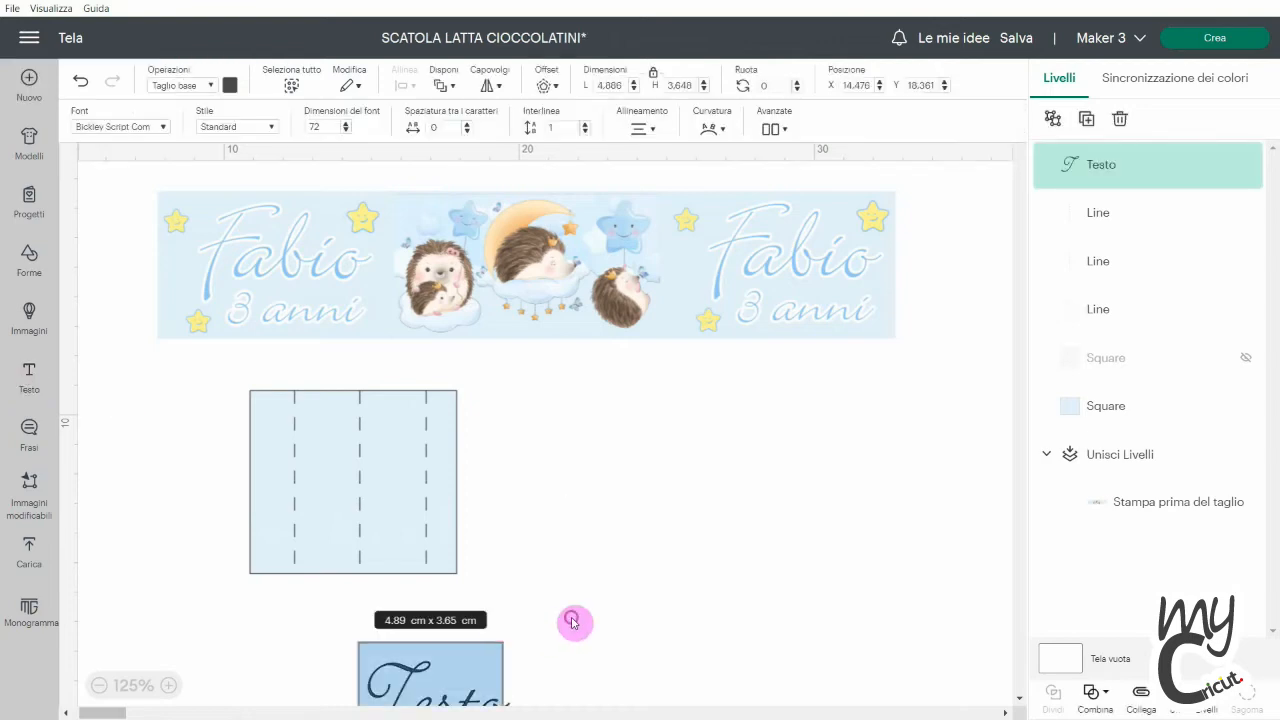
{"action": "left_click_drag", "start_coordinate": [480, 686], "coordinate": [555, 550]}
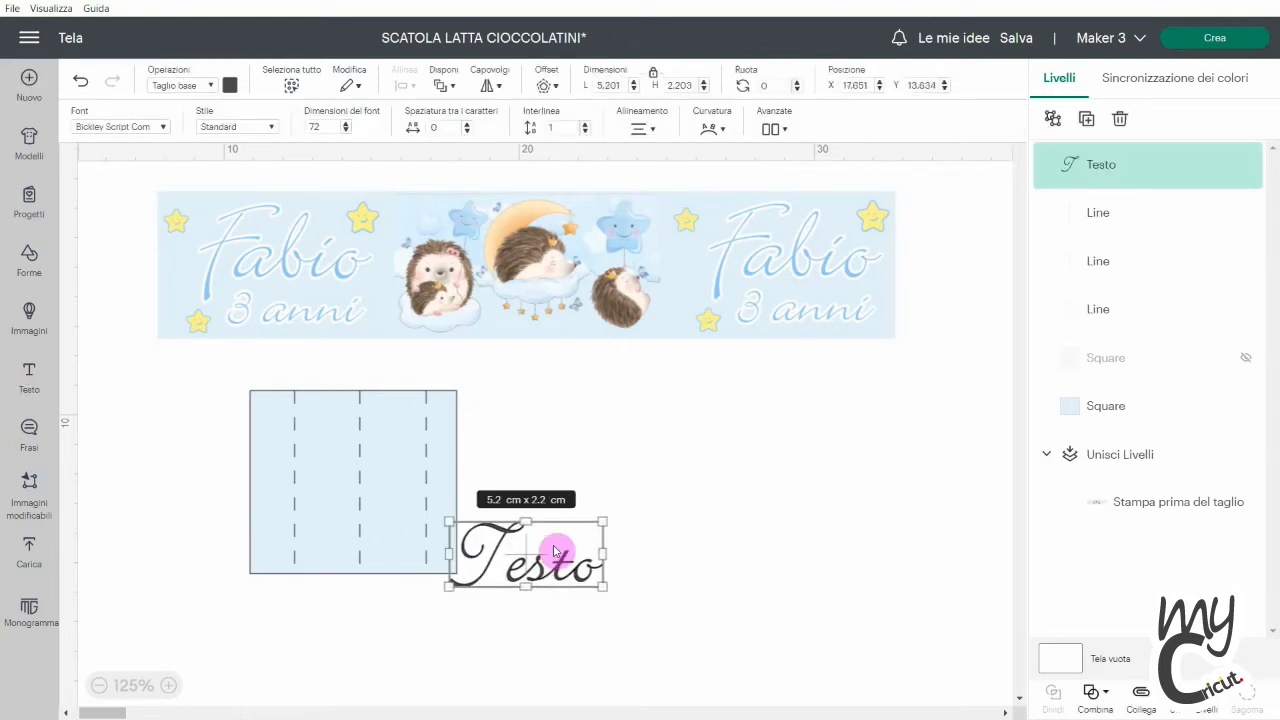
{"action": "double_click", "coordinate": [525, 553]}
{"action": "key", "text": "BackSpace"}
{"action": "type", "text": "Fabio"}
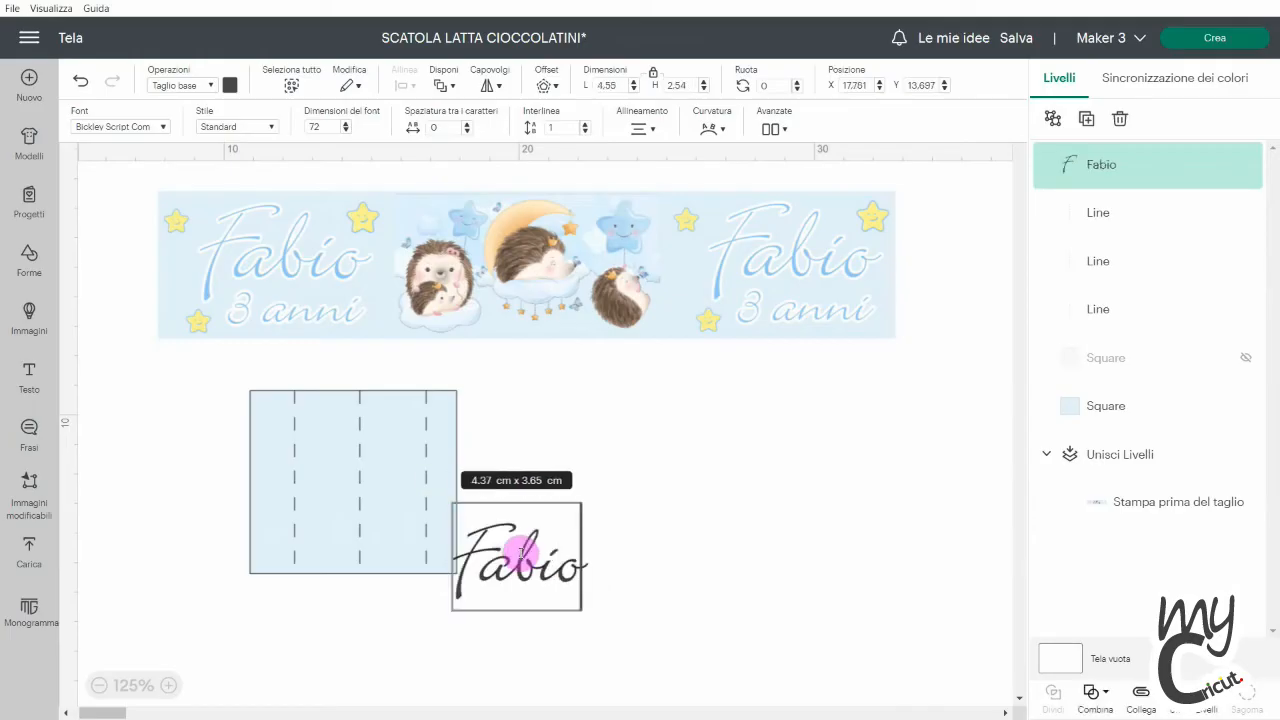
{"action": "left_click", "coordinate": [230, 86]}
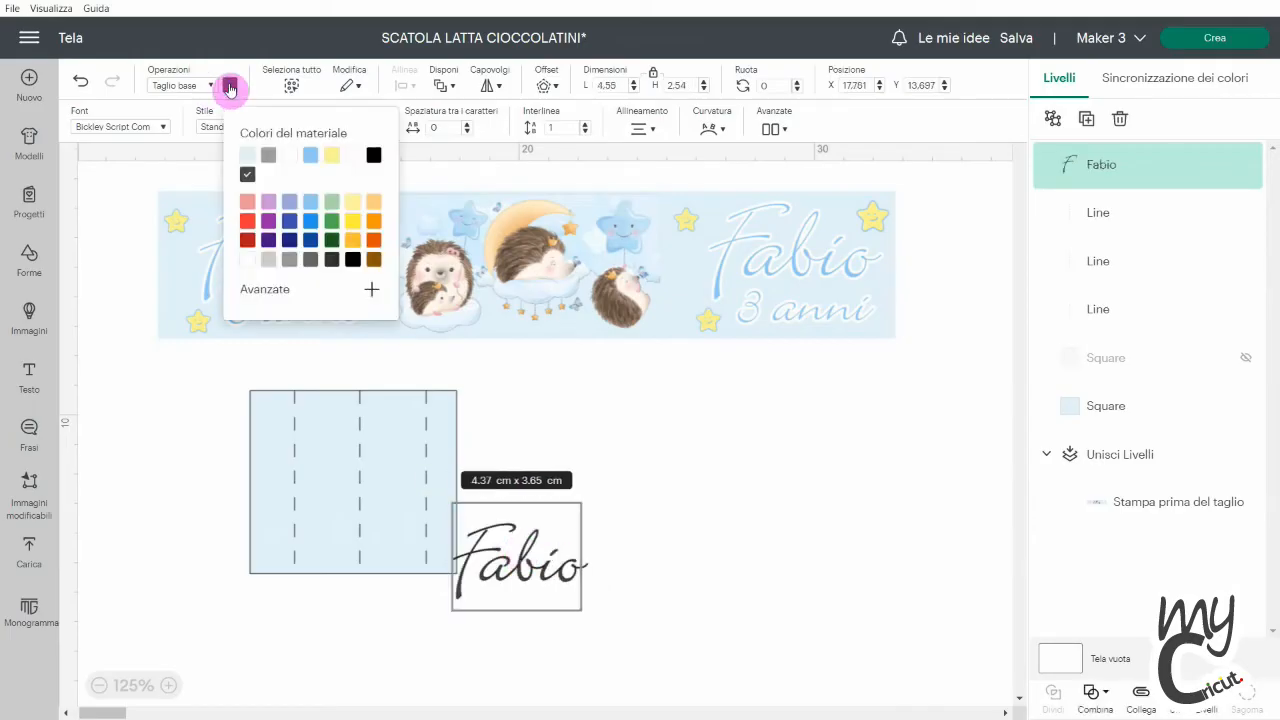
{"action": "left_click", "coordinate": [307, 158]}
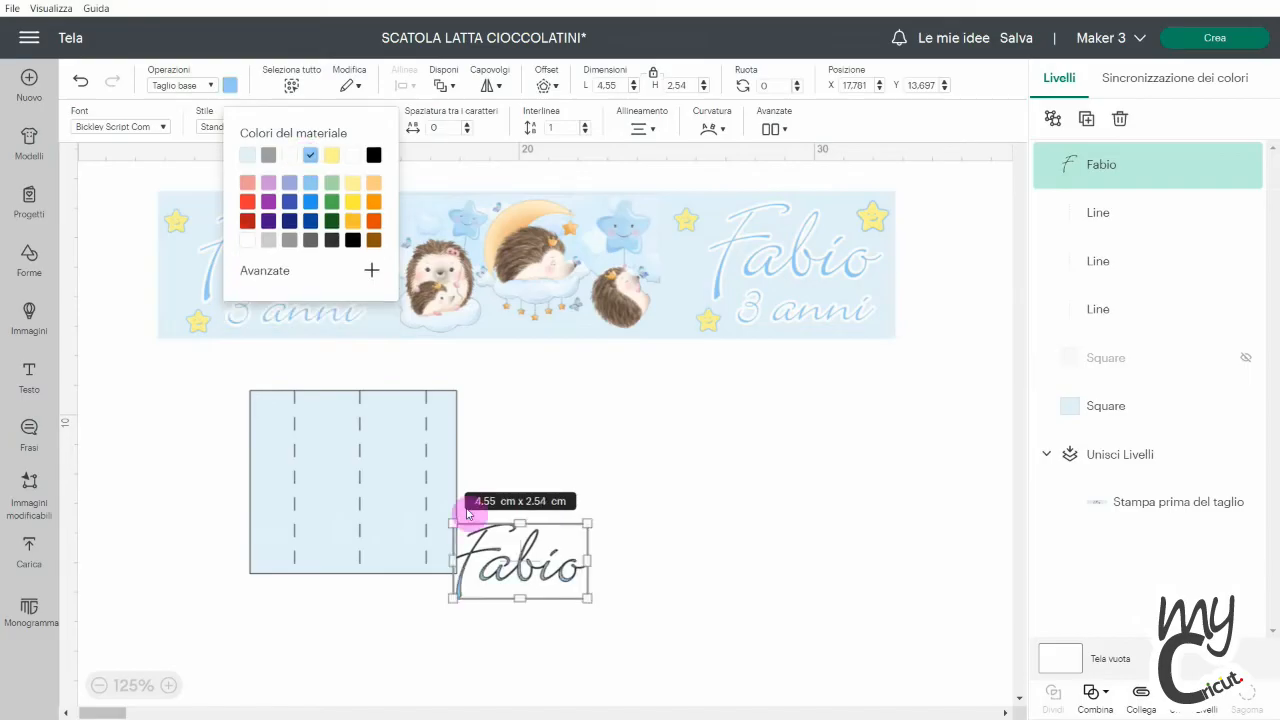
- Create a rounded 0.1 cm offset around the new name text and colour it white
{"action": "left_click", "coordinate": [545, 88]}
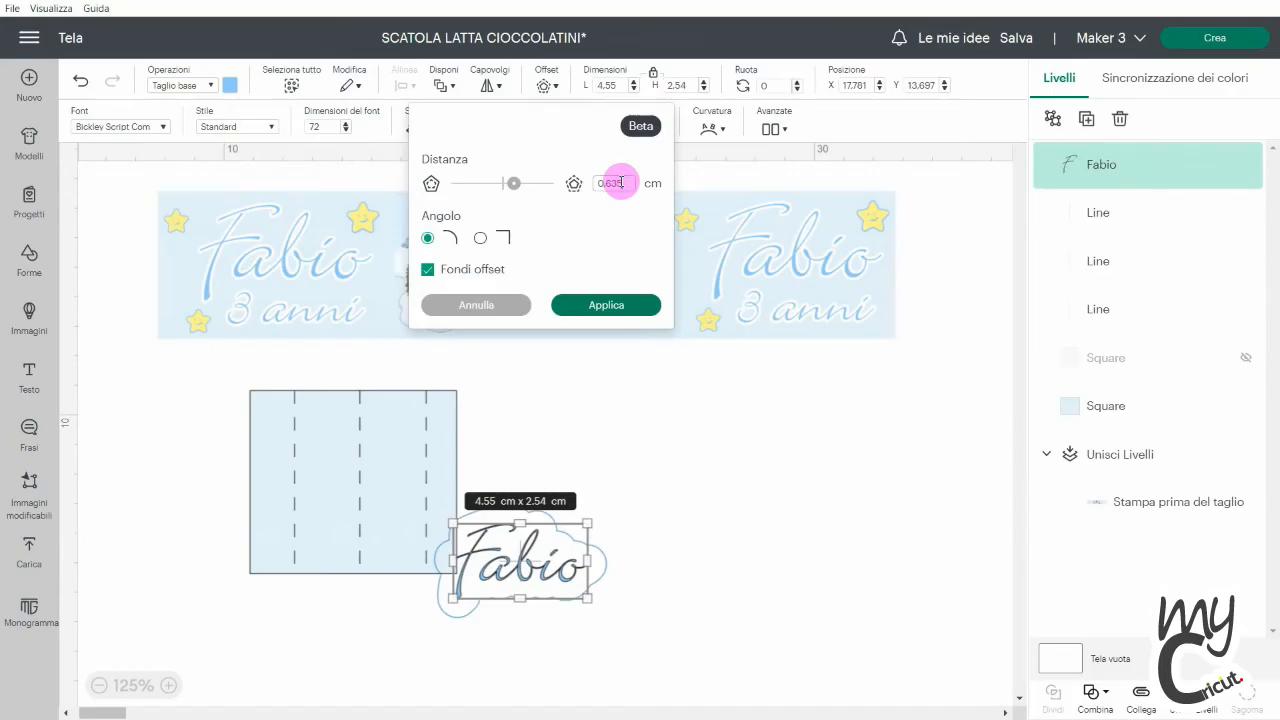
{"action": "type", "text": ".1"}
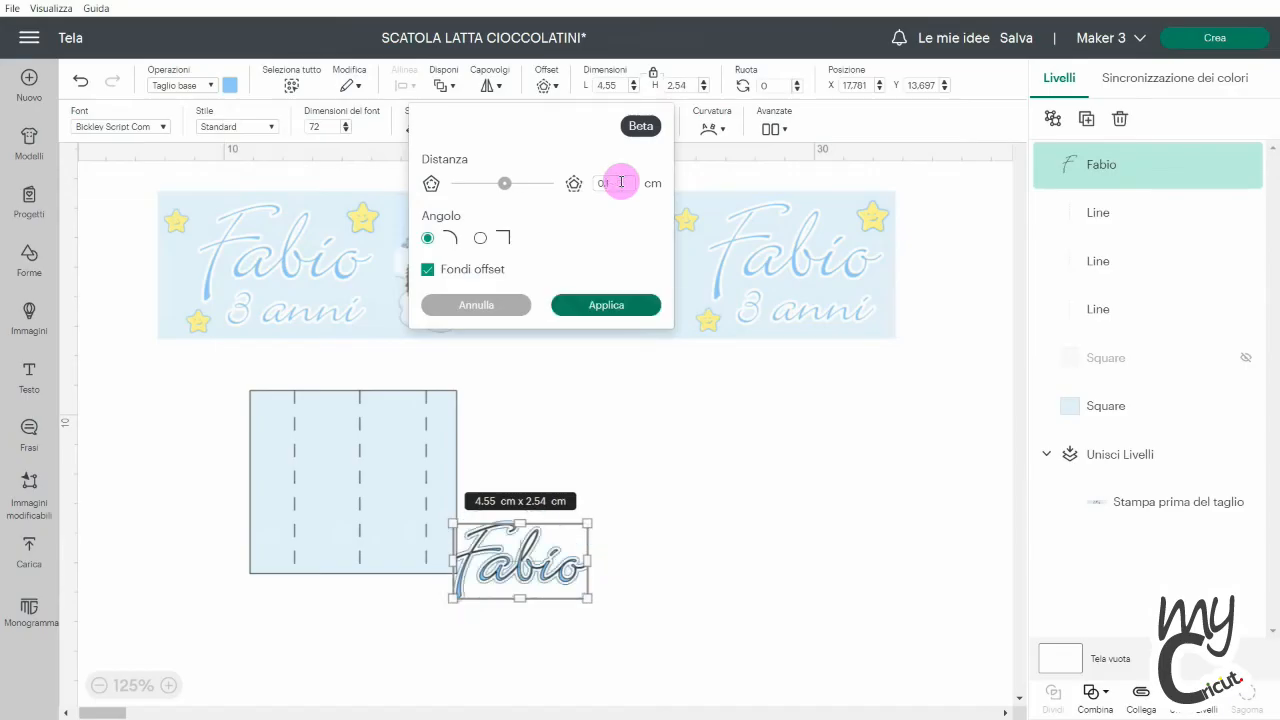
{"action": "left_click", "coordinate": [618, 315]}
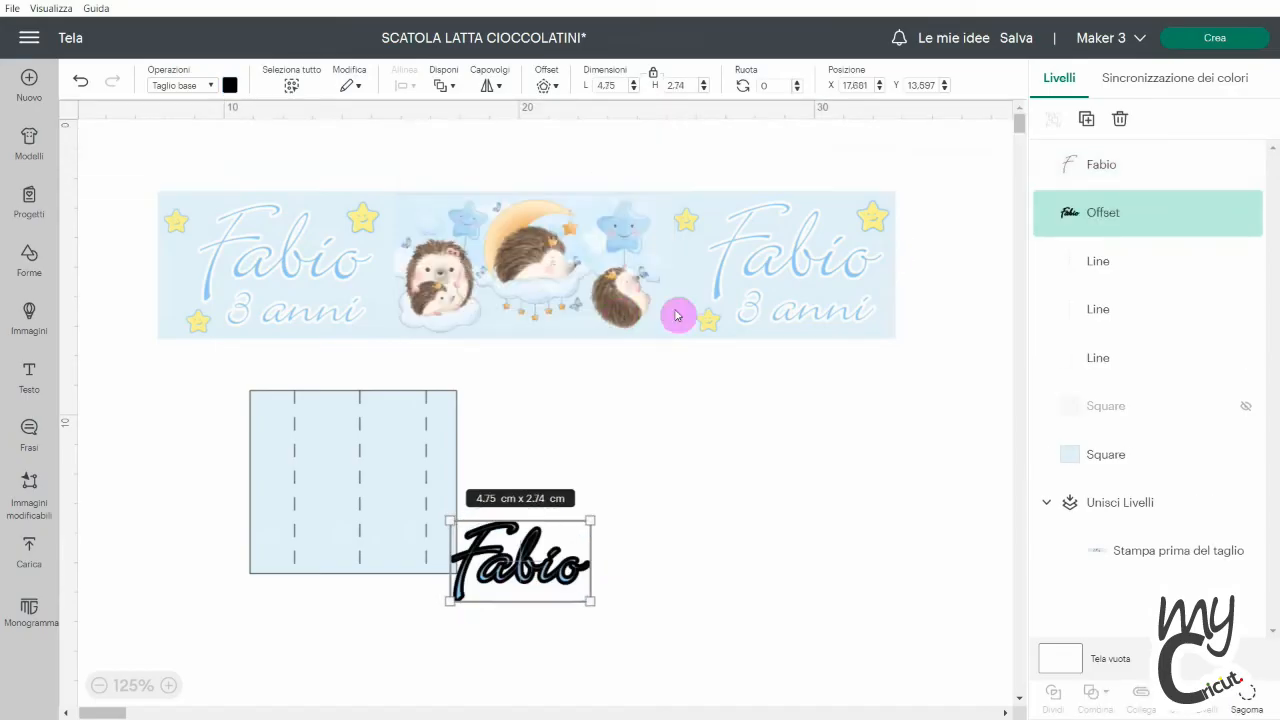
{"action": "left_click", "coordinate": [229, 85]}
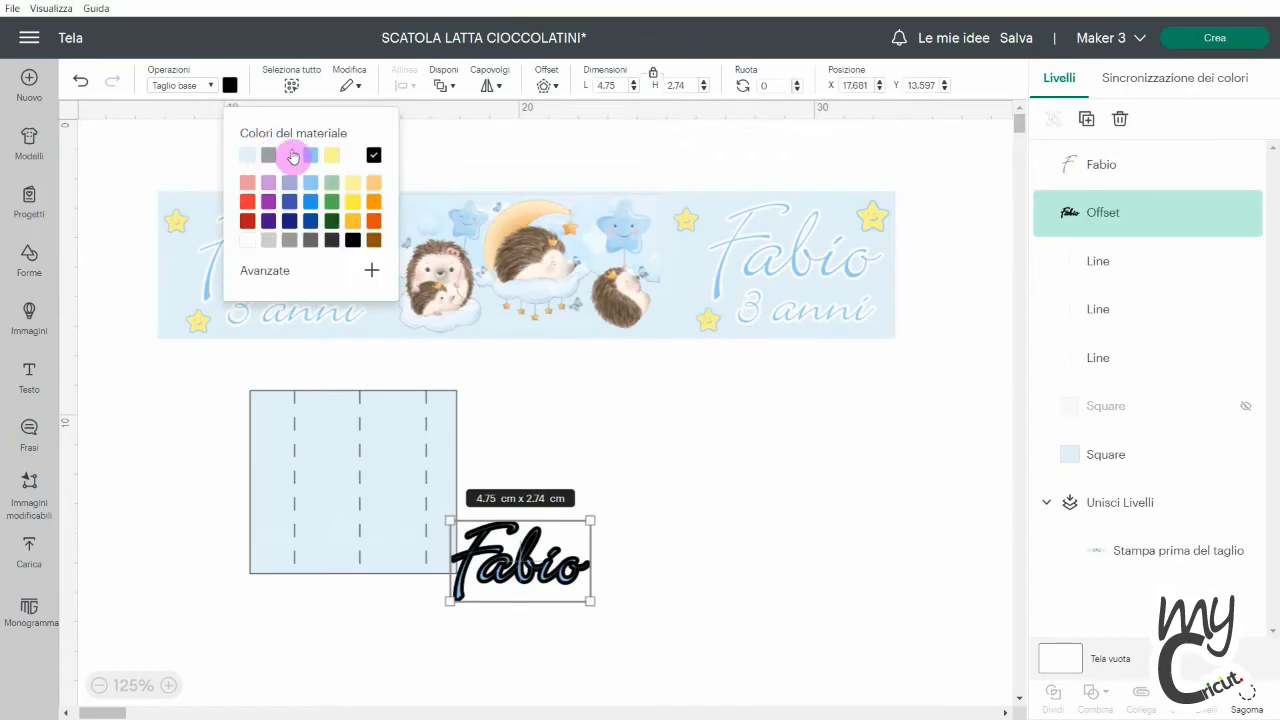
{"action": "left_click", "coordinate": [289, 154]}
- Group the name with its offset and place it, reduced and rotated 270°, between the rectangle's middle and right score lines
{"action": "left_click", "coordinate": [1080, 178], "text": "shift"}
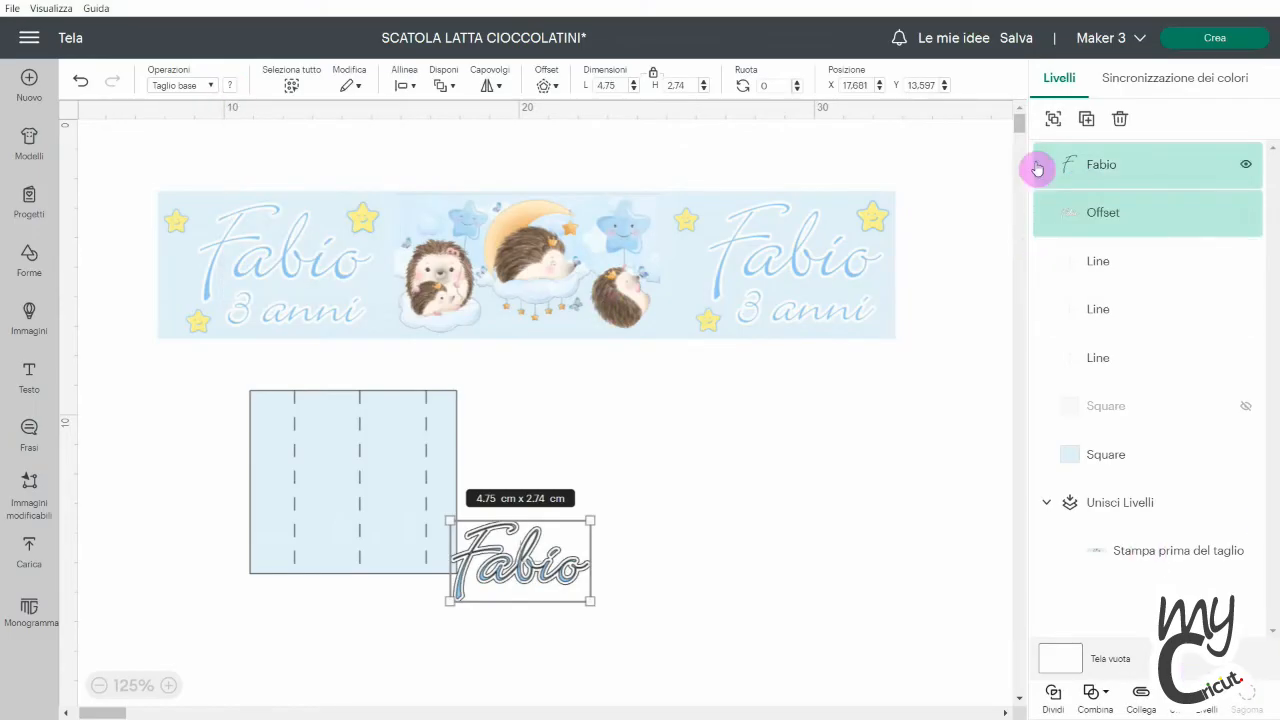
{"action": "left_click", "coordinate": [1053, 122]}
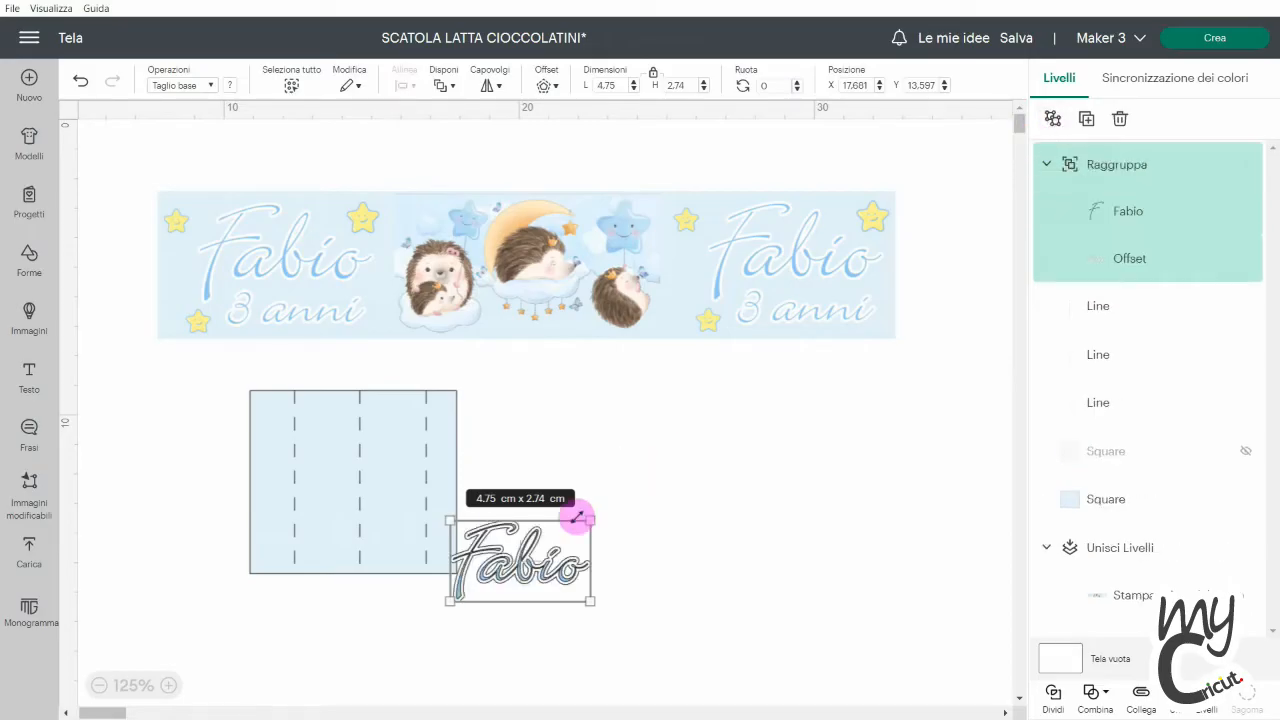
{"action": "left_click_drag", "start_coordinate": [550, 572], "coordinate": [543, 551]}
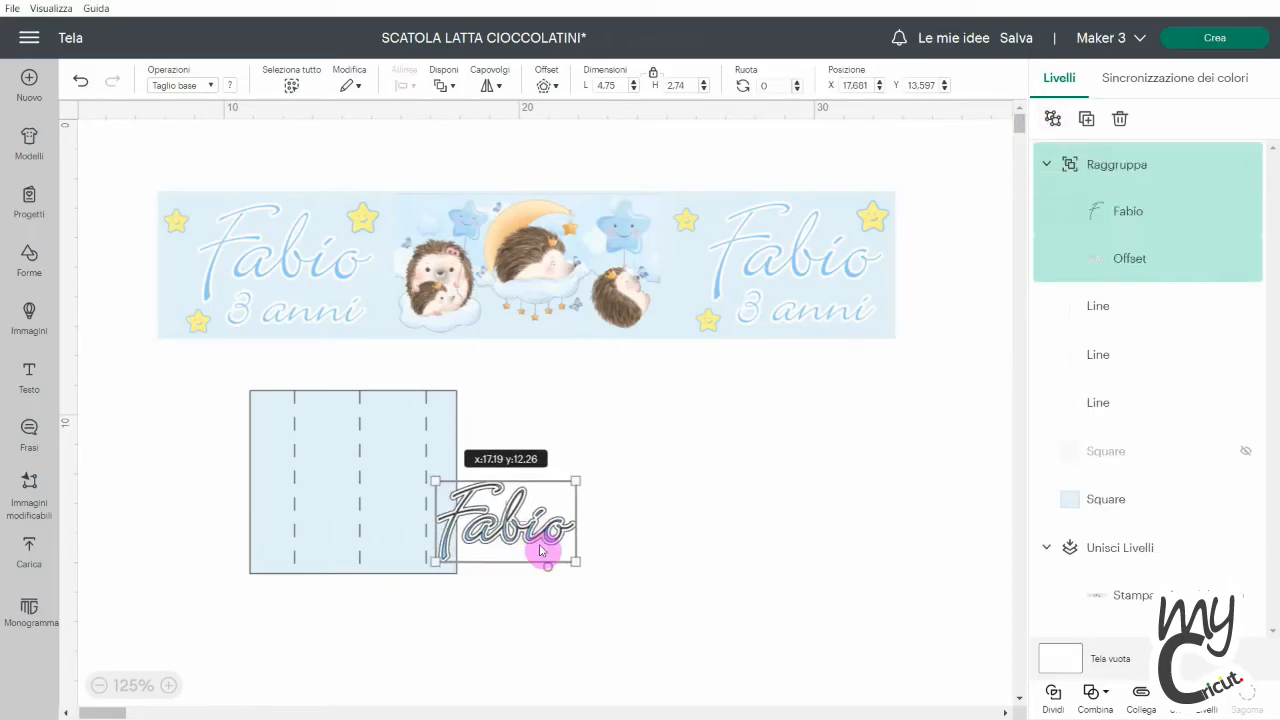
{"action": "left_click_drag", "start_coordinate": [434, 568], "coordinate": [398, 491]}
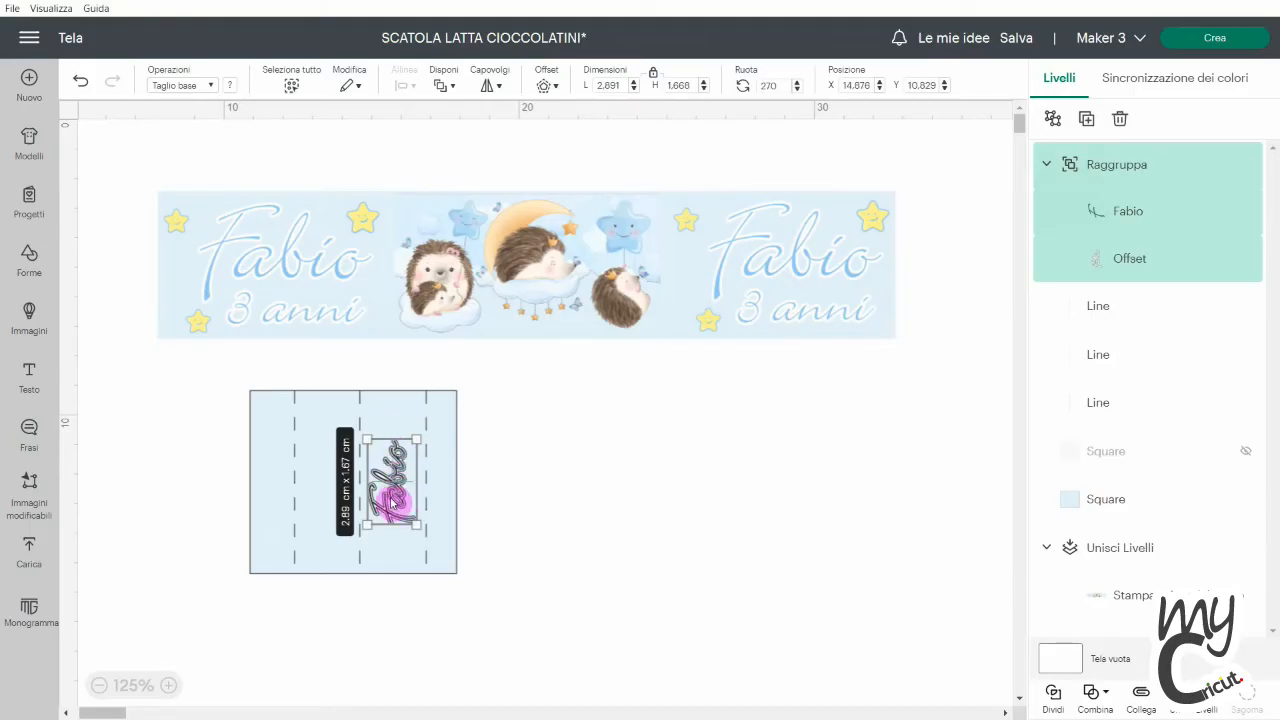
{"action": "left_click_drag", "start_coordinate": [418, 521], "coordinate": [415, 519]}
{"action": "left_click", "coordinate": [579, 507]}
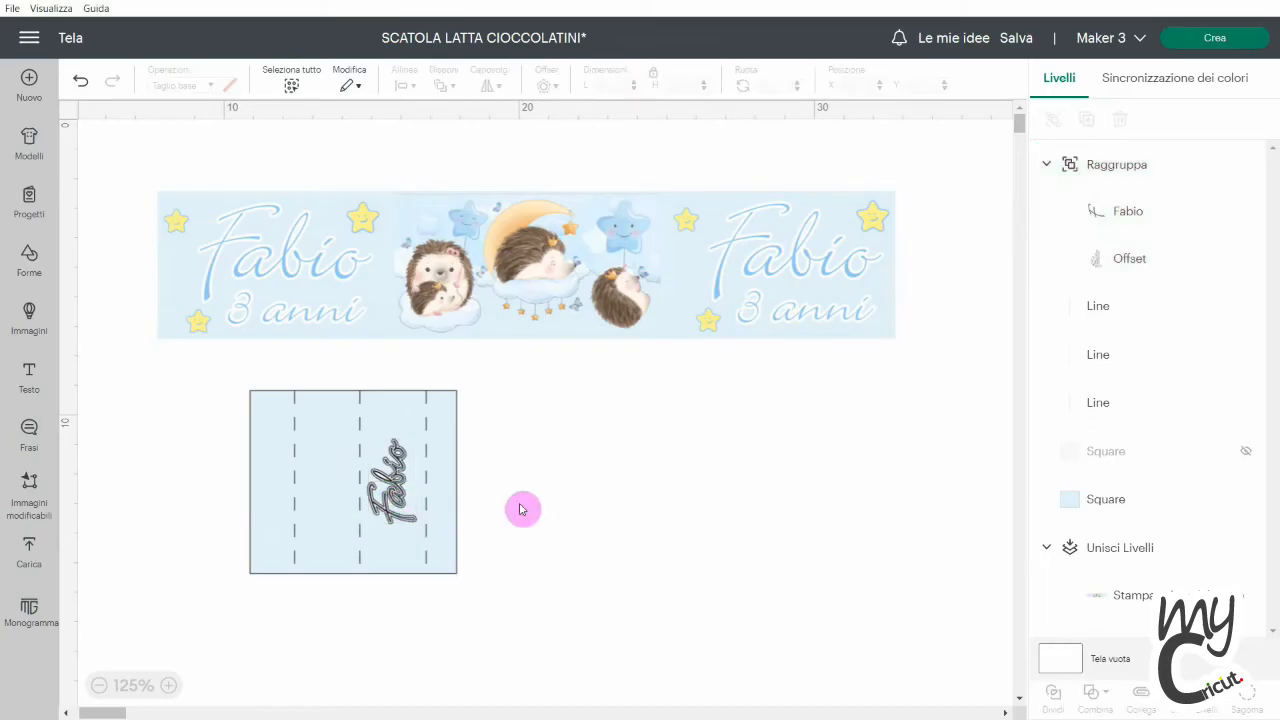
- Shrink the name group to about 2.55 × 1.47 cm and centre it by eye within its panel
{"action": "left_click", "coordinate": [388, 502]}
{"action": "left_click_drag", "start_coordinate": [416, 523], "coordinate": [397, 491]}
{"action": "left_click", "coordinate": [543, 491]}
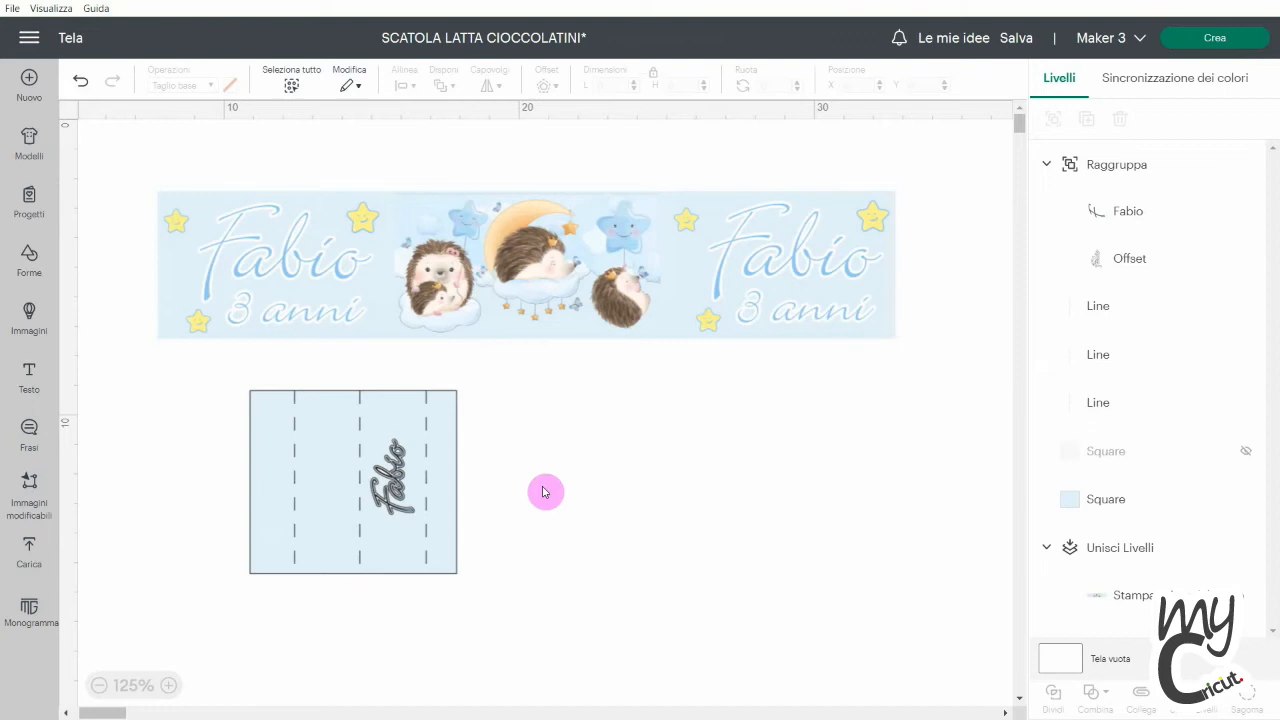
{"action": "left_click", "coordinate": [393, 500]}
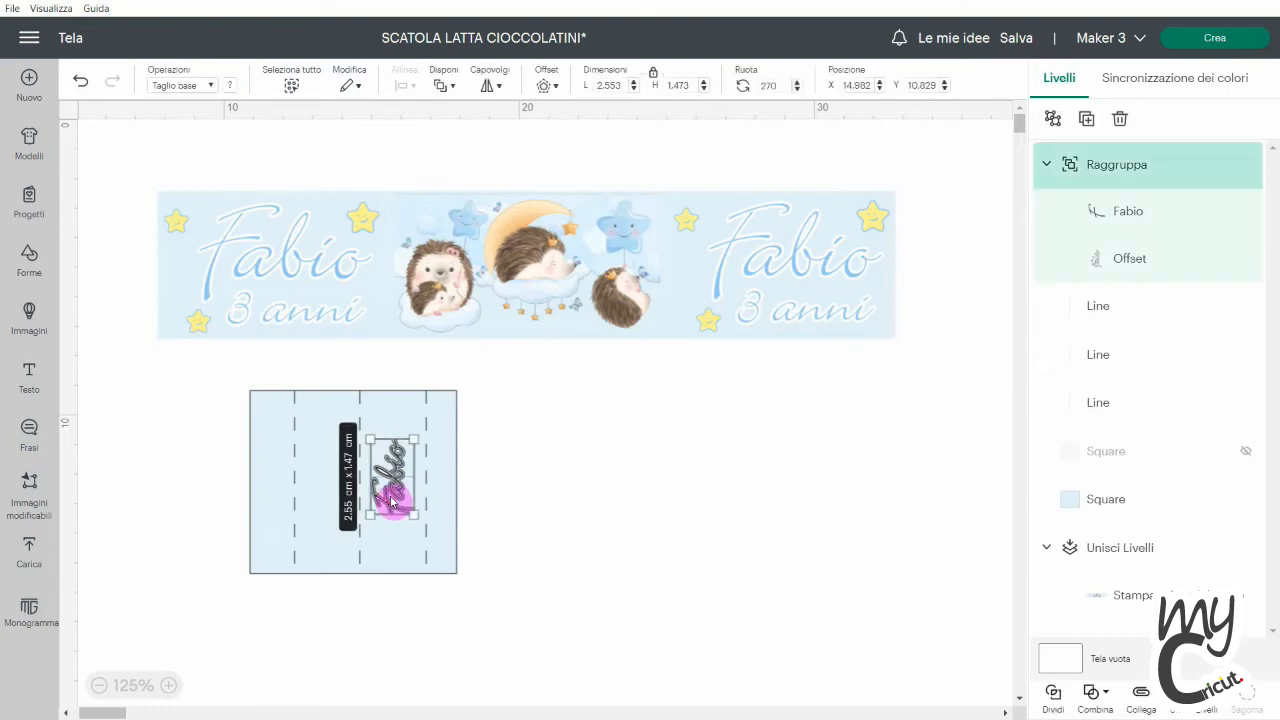
{"action": "left_click_drag", "start_coordinate": [392, 502], "coordinate": [392, 505]}
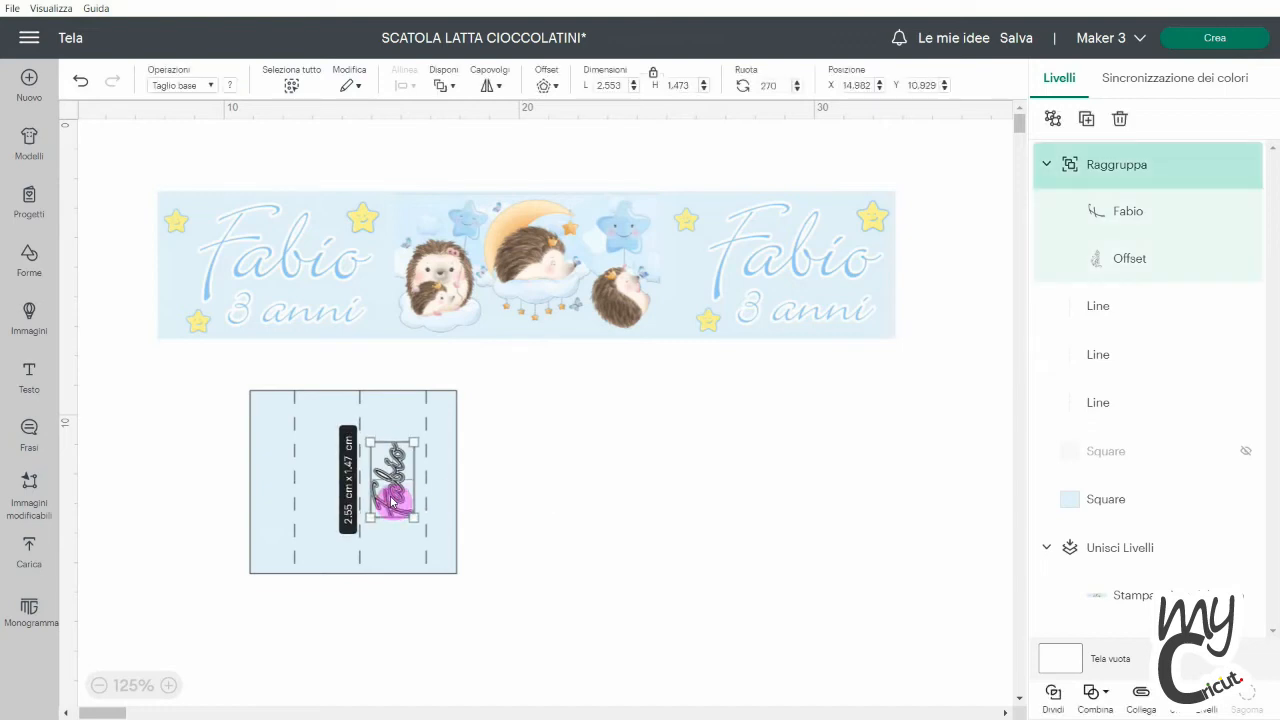
- Duplicate the name group and flip the copy both horizontally and vertically
{"action": "left_click", "coordinate": [1086, 121]}
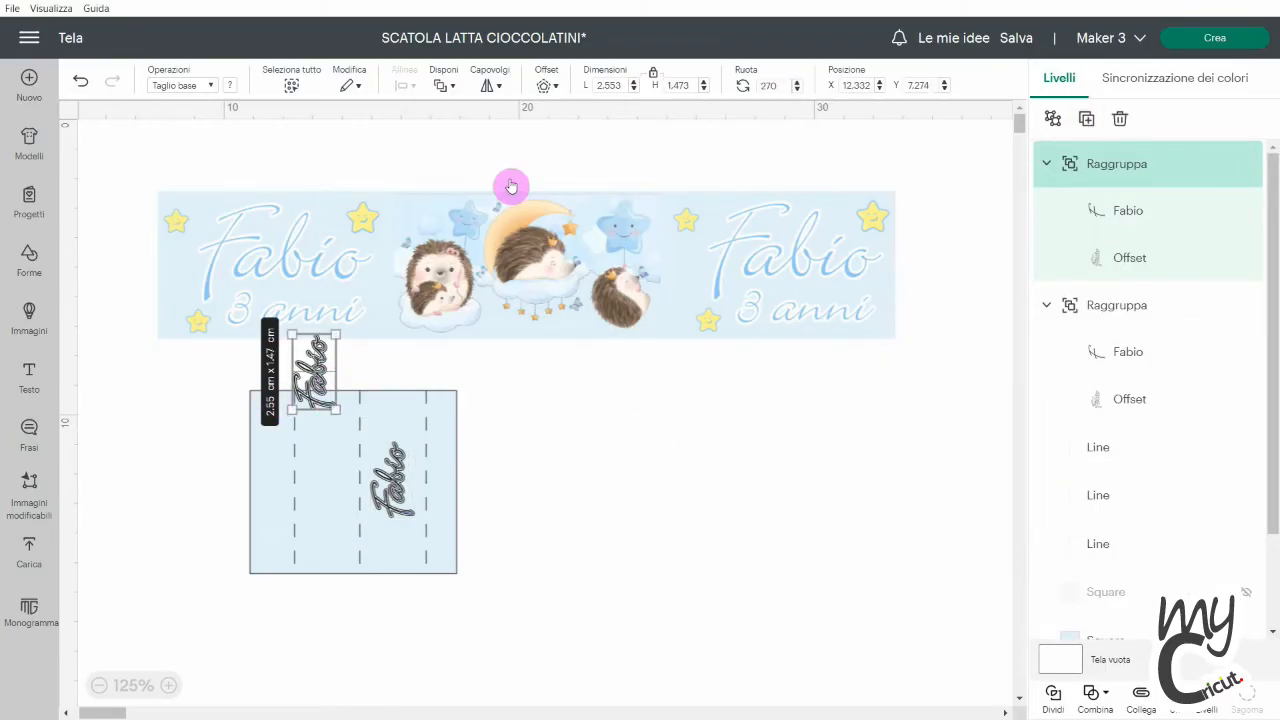
{"action": "left_click", "coordinate": [490, 86]}
{"action": "left_click", "coordinate": [506, 107]}
{"action": "left_click", "coordinate": [491, 84]}
{"action": "left_click", "coordinate": [515, 128]}
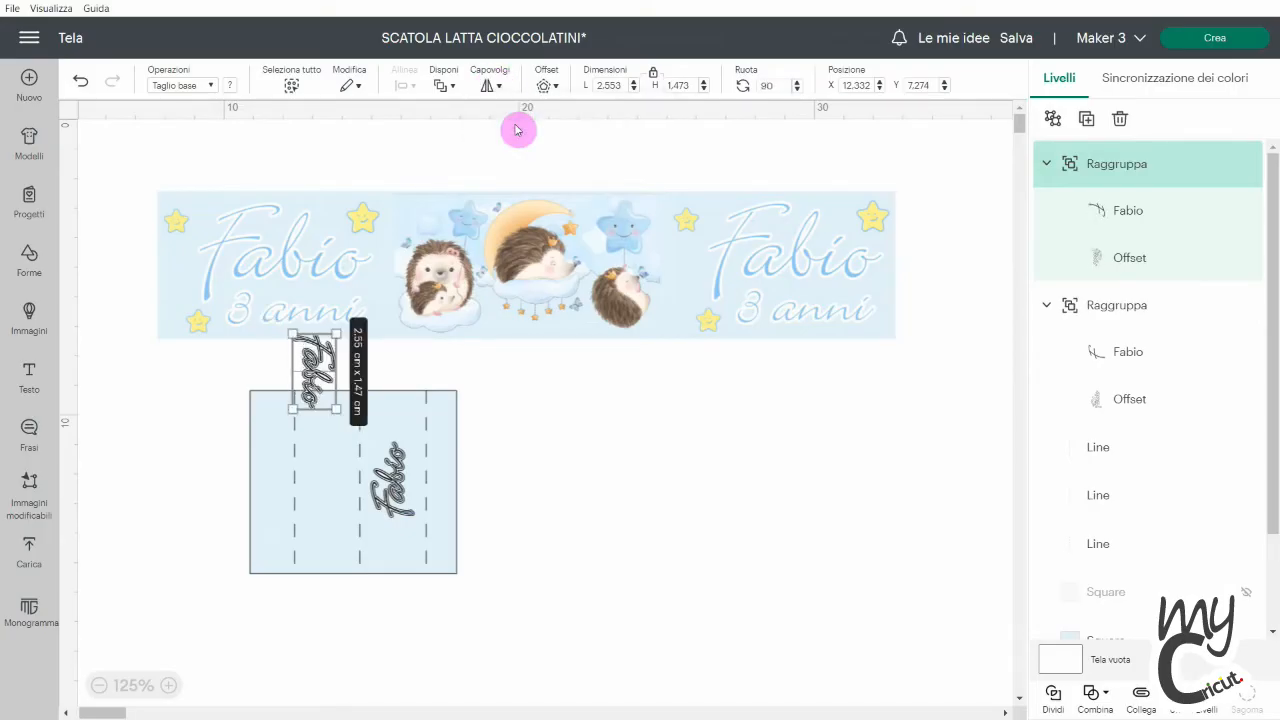
- Position the flipped name copy between the left and middle score lines, level with the other name
{"action": "left_click_drag", "start_coordinate": [320, 366], "coordinate": [328, 481]}
{"action": "left_click", "coordinate": [635, 483]}
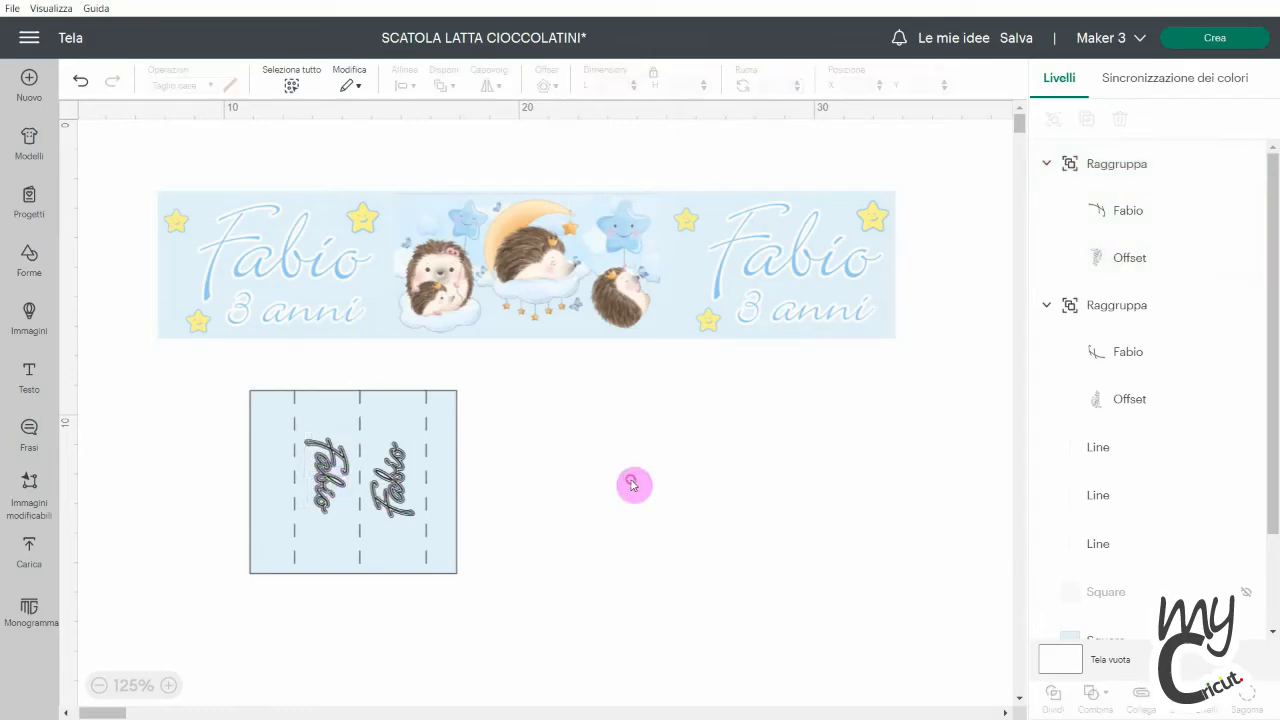
{"action": "left_click", "coordinate": [330, 487]}
{"action": "left_click_drag", "start_coordinate": [331, 487], "coordinate": [329, 487]}
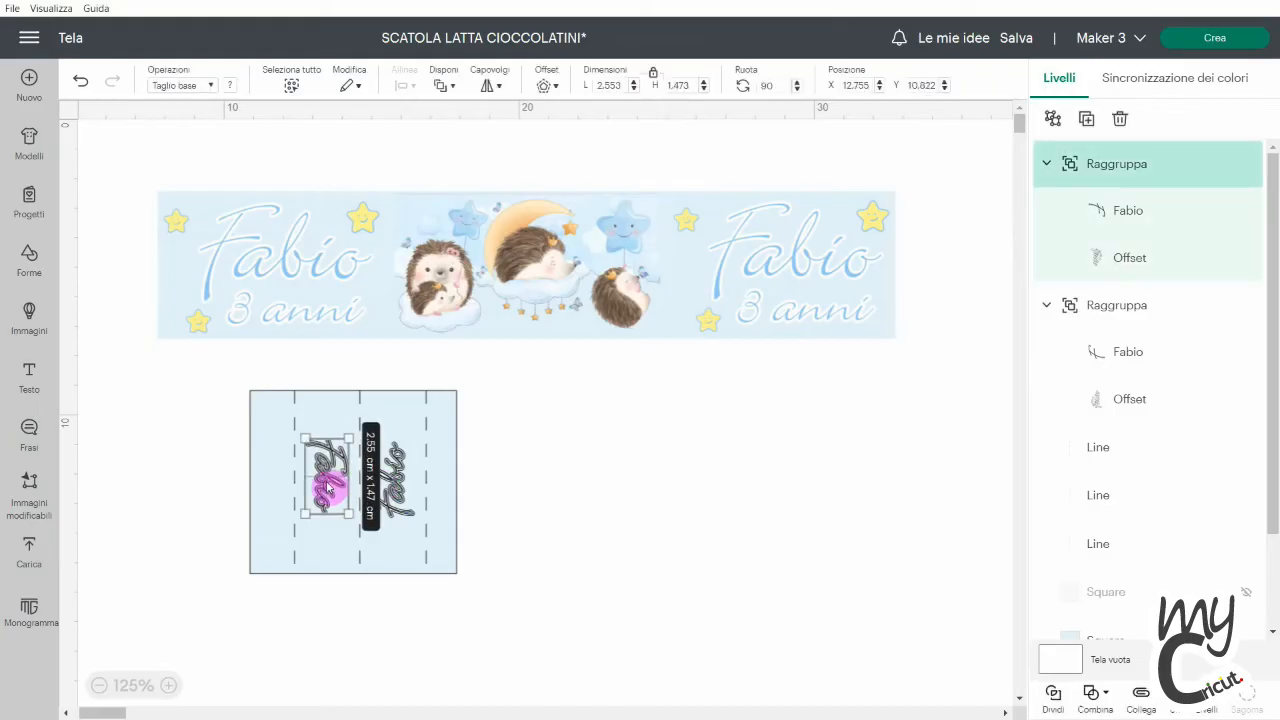
{"action": "left_click", "coordinate": [508, 531]}
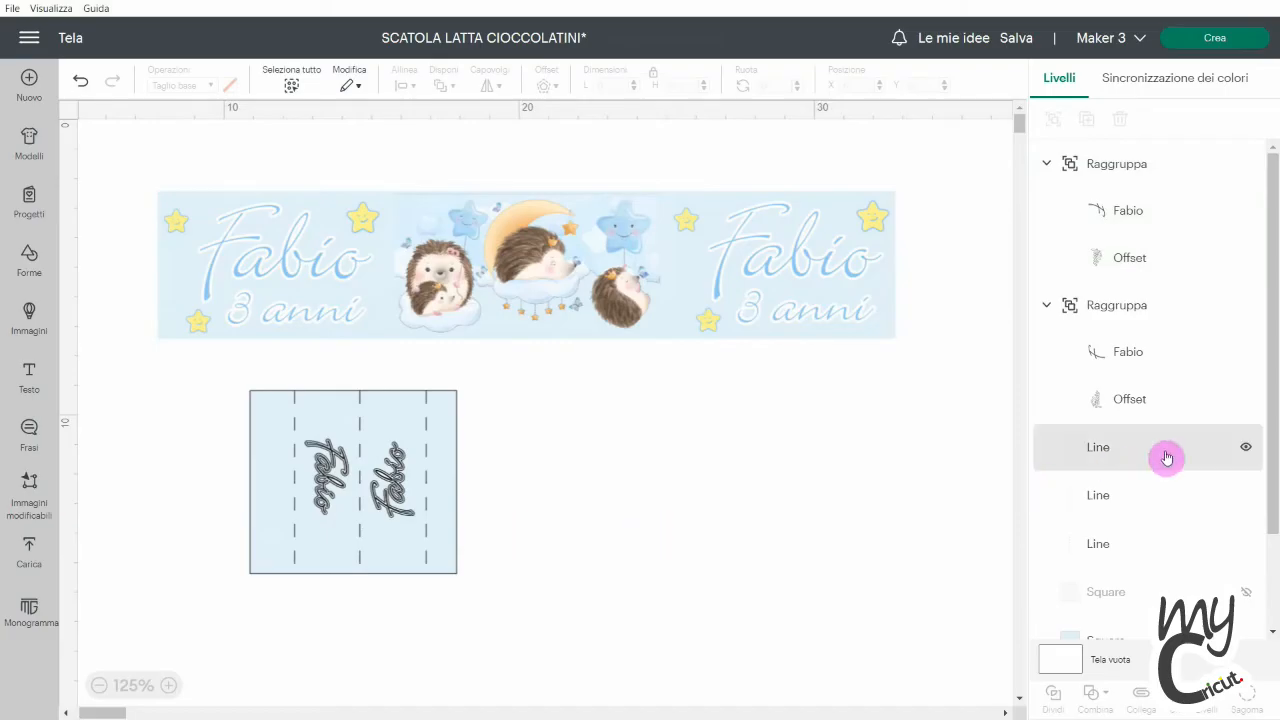
- Insert the yellow smiling star from the image library and shrink it to about 2.27 × 2.18 cm beside the rectangle
{"action": "scroll", "coordinate": [1140, 320], "scroll_direction": "down", "scroll_amount": 1}
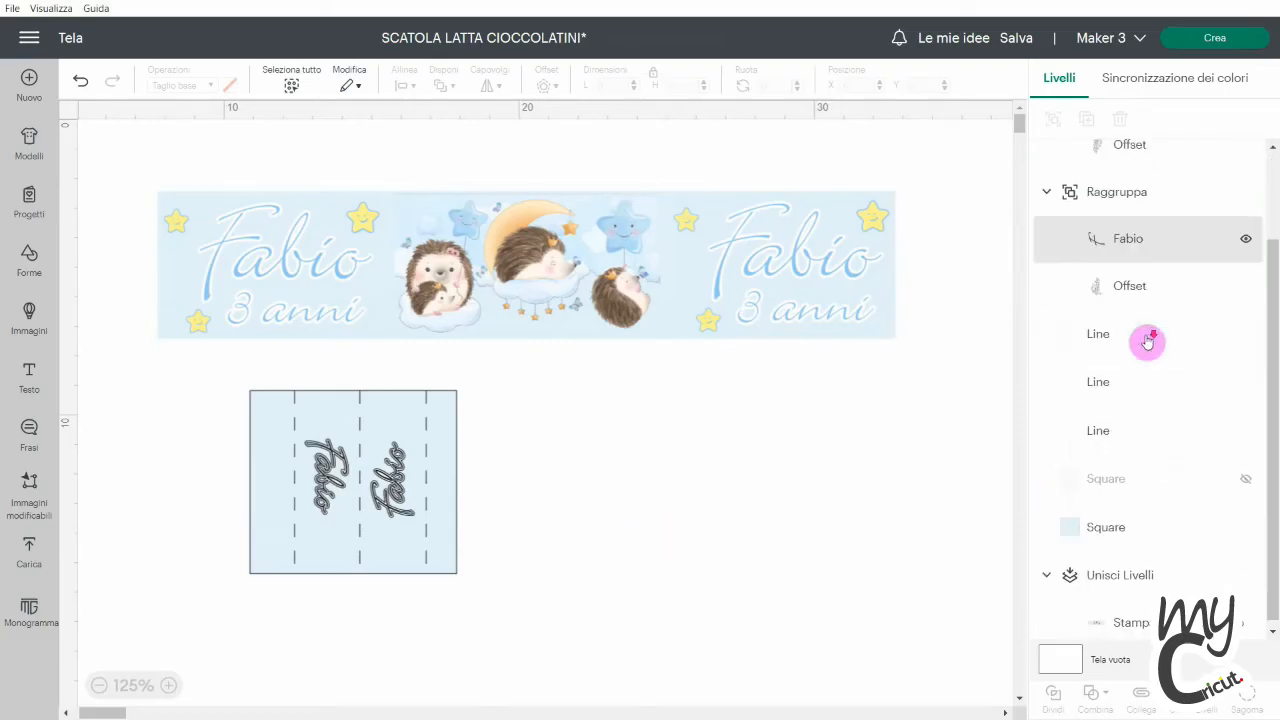
{"action": "left_click", "coordinate": [25, 318]}
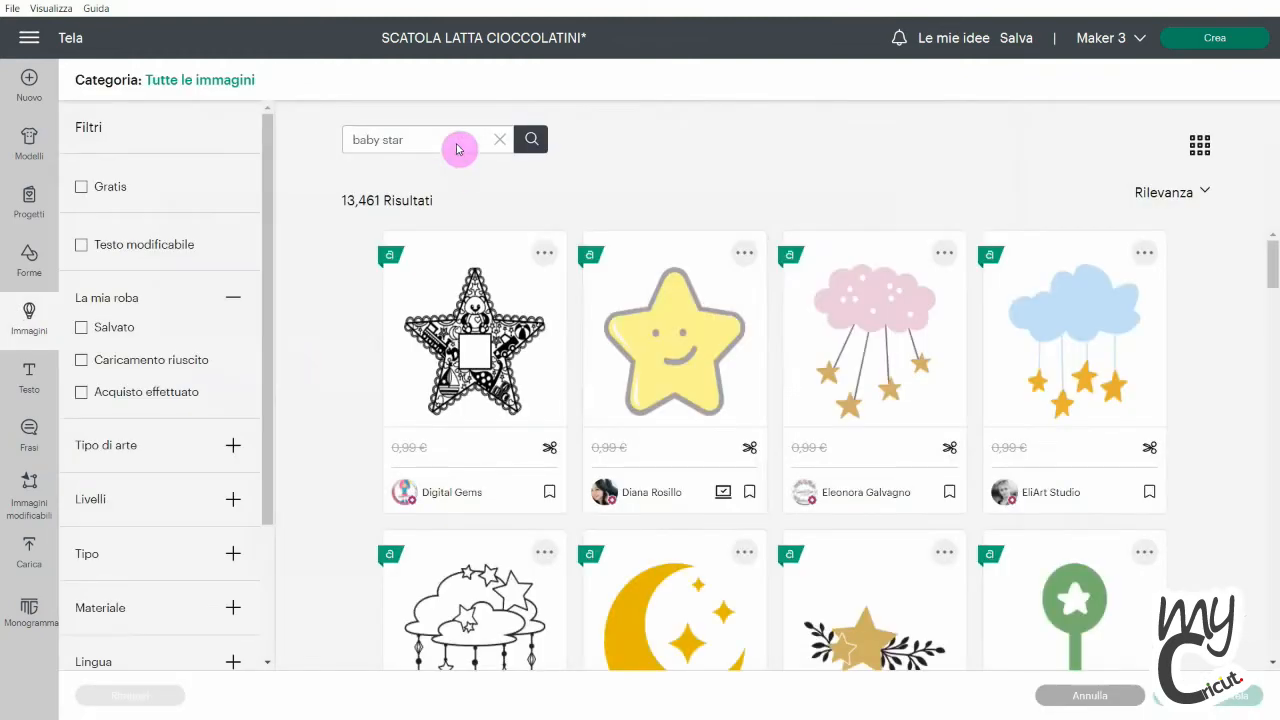
{"action": "left_click", "coordinate": [672, 333]}
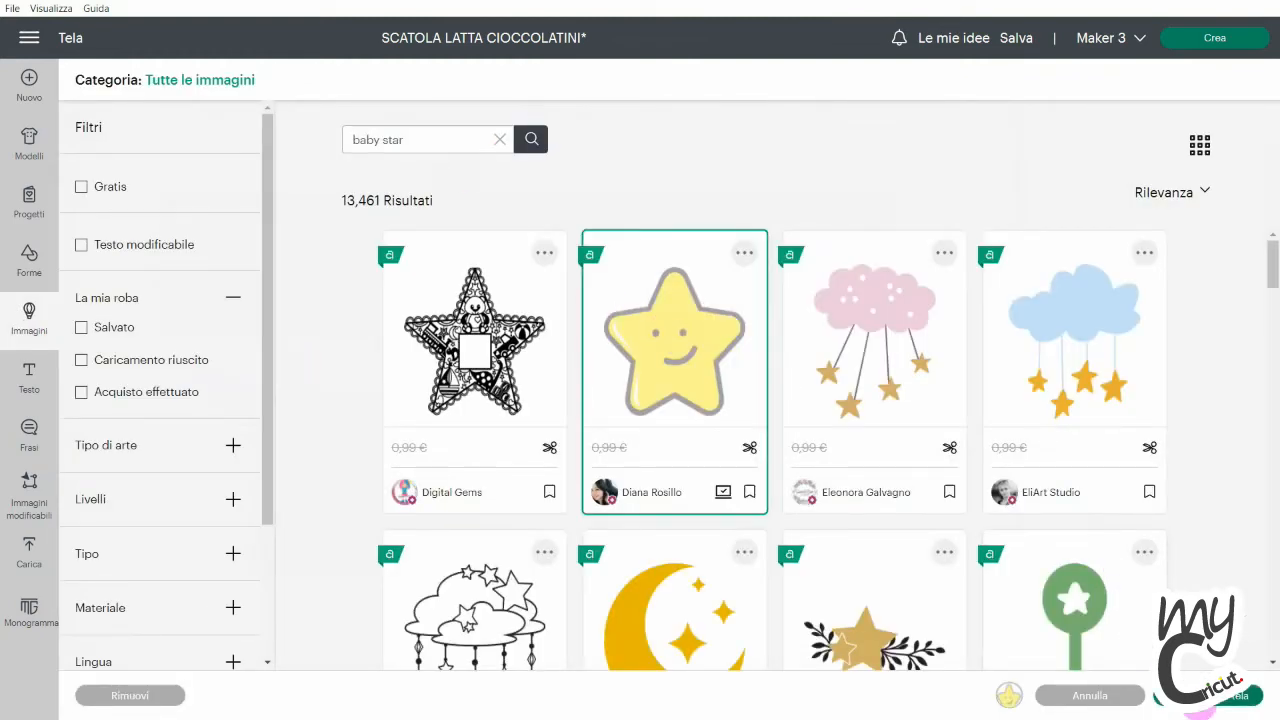
{"action": "left_click", "coordinate": [1212, 695]}
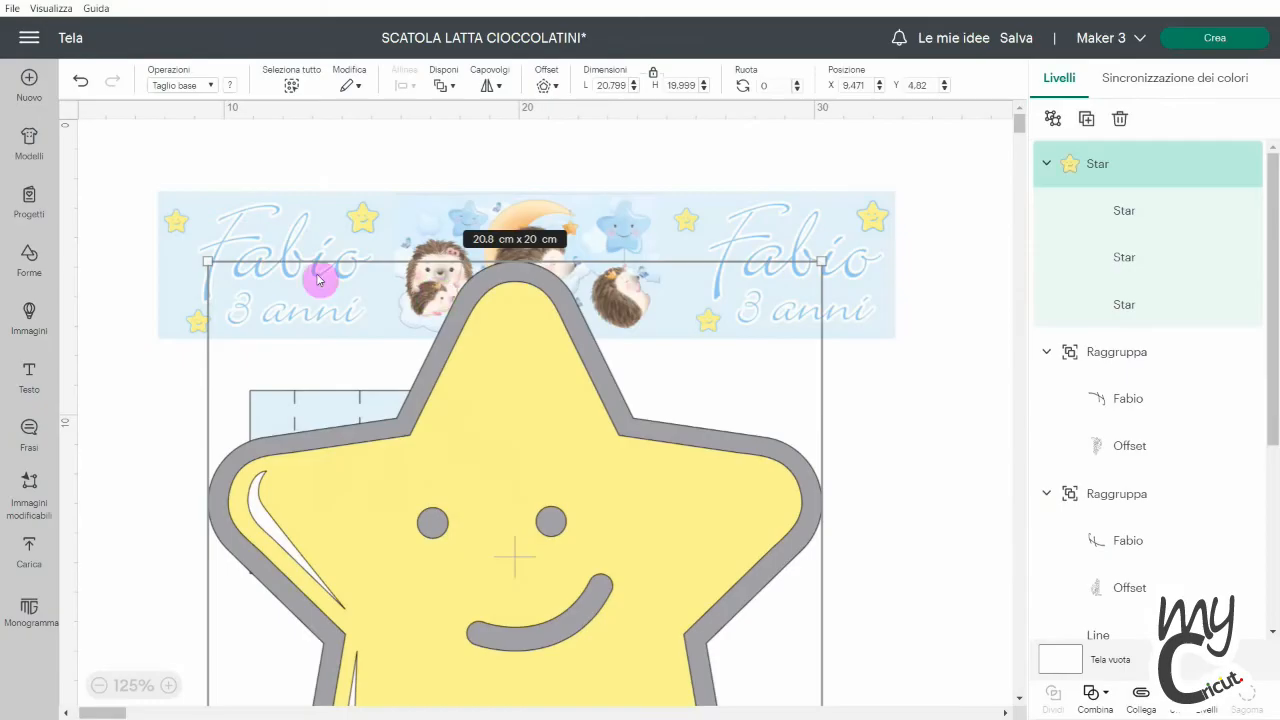
{"action": "left_click_drag", "start_coordinate": [208, 258], "coordinate": [631, 577]}
{"action": "left_click_drag", "start_coordinate": [708, 688], "coordinate": [627, 496]}
{"action": "left_click_drag", "start_coordinate": [734, 651], "coordinate": [530, 455]}
- Recolour the star's grey outline layer with the light blue already used in the project
{"action": "left_click", "coordinate": [1140, 310]}
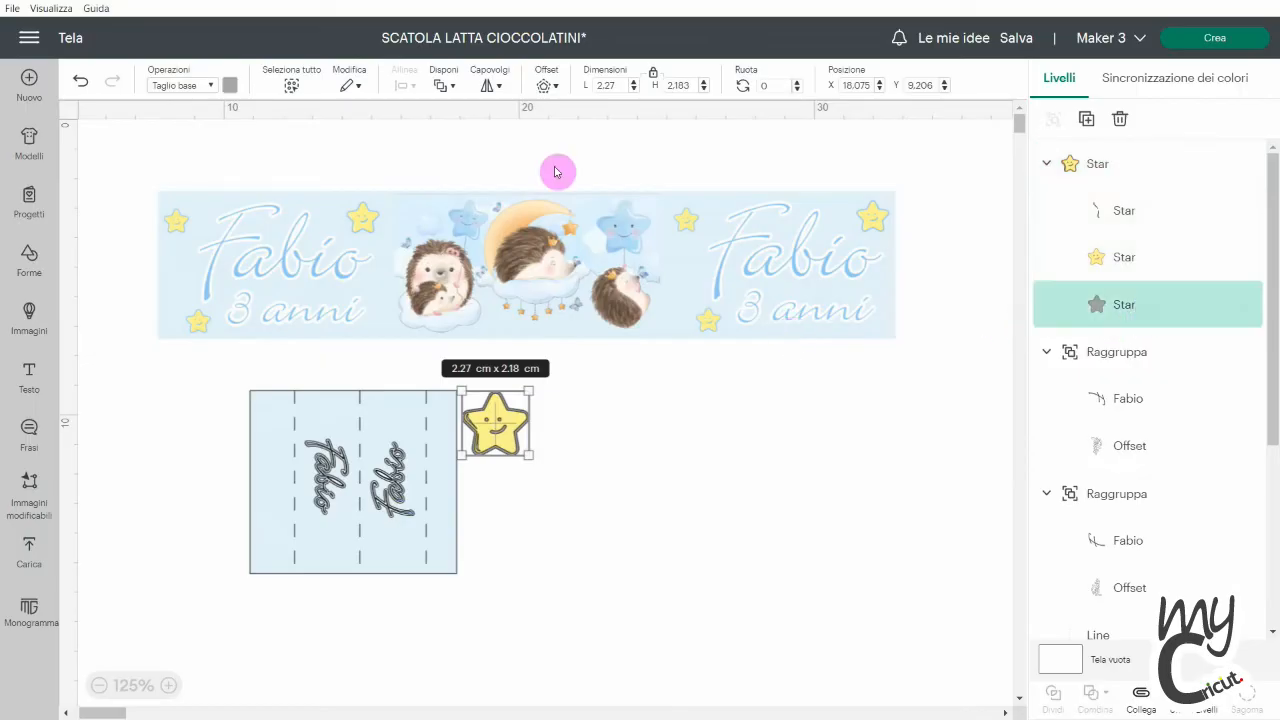
{"action": "left_click", "coordinate": [228, 88]}
{"action": "left_click", "coordinate": [310, 154]}
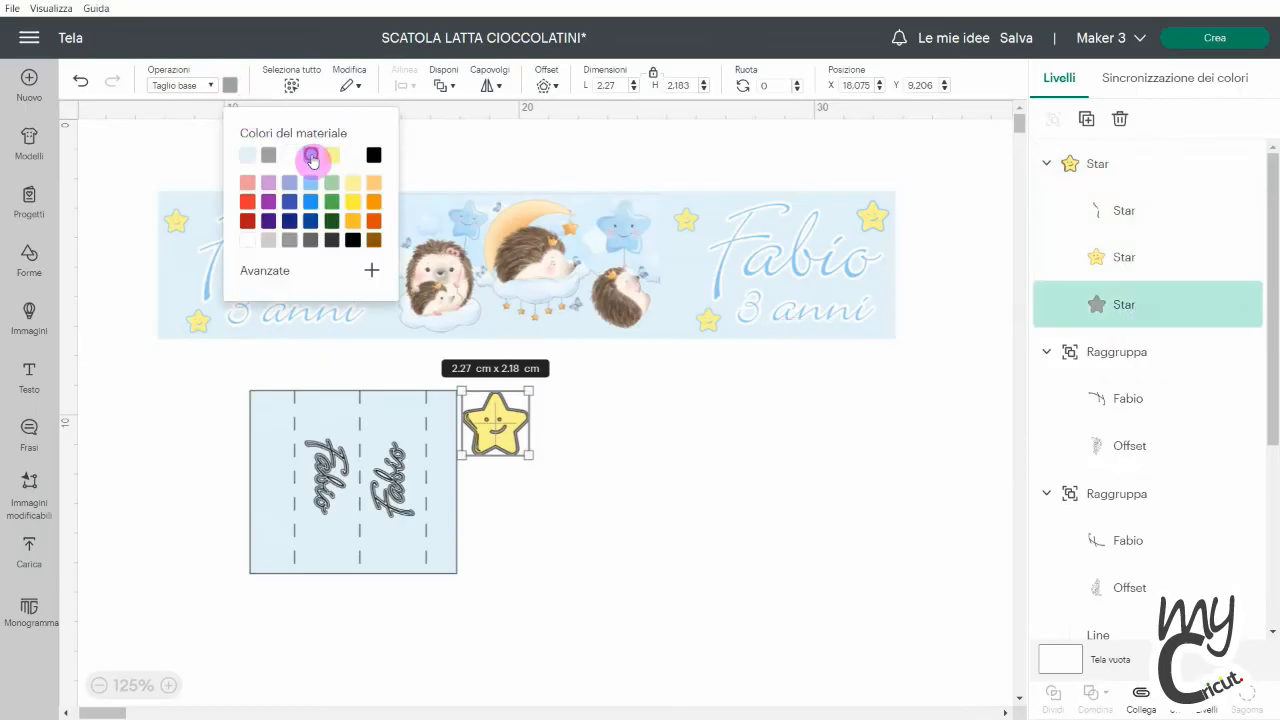
{"action": "left_click", "coordinate": [568, 470]}
- Reduce the star to about 0.88 × 0.84 cm and place it above the name in the panel right of centre
{"action": "left_click", "coordinate": [508, 450]}
{"action": "left_click_drag", "start_coordinate": [523, 457], "coordinate": [482, 413]}
{"action": "left_click_drag", "start_coordinate": [484, 416], "coordinate": [380, 421]}
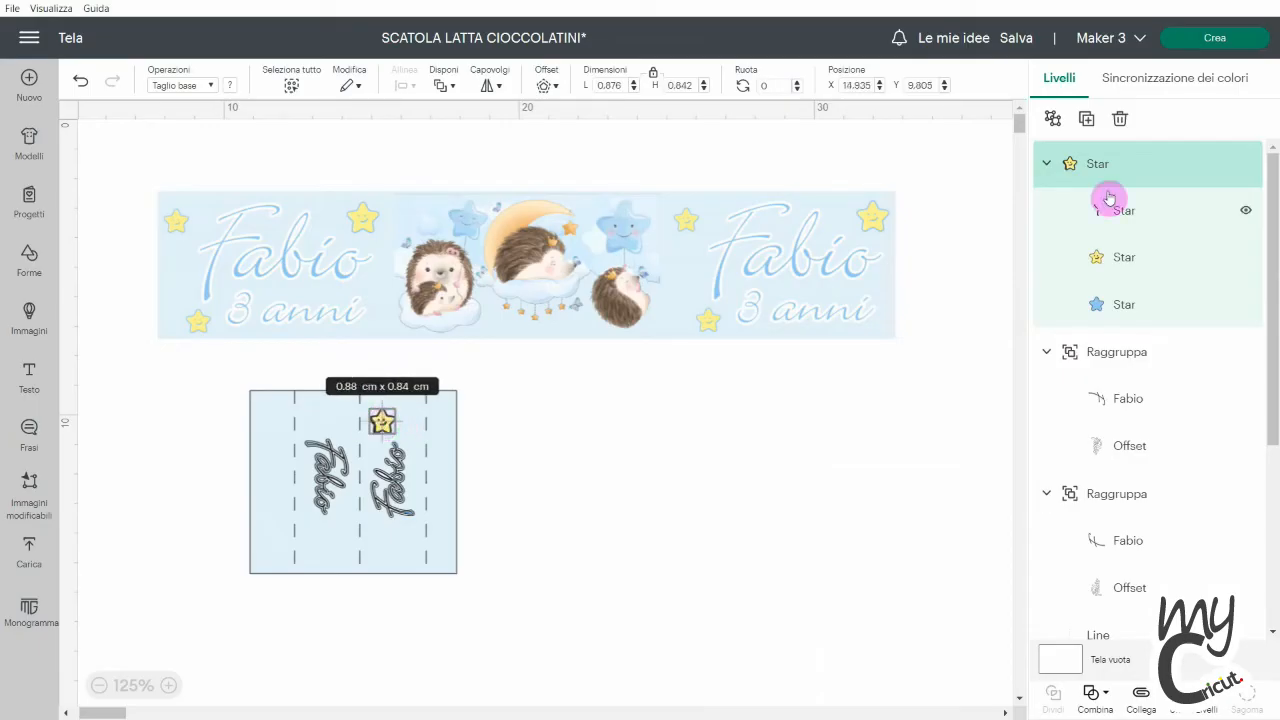
- Duplicate the star three times and place the copies at the remaining ends of the two names
{"action": "left_click_drag", "start_coordinate": [157, 196], "coordinate": [401, 539]}
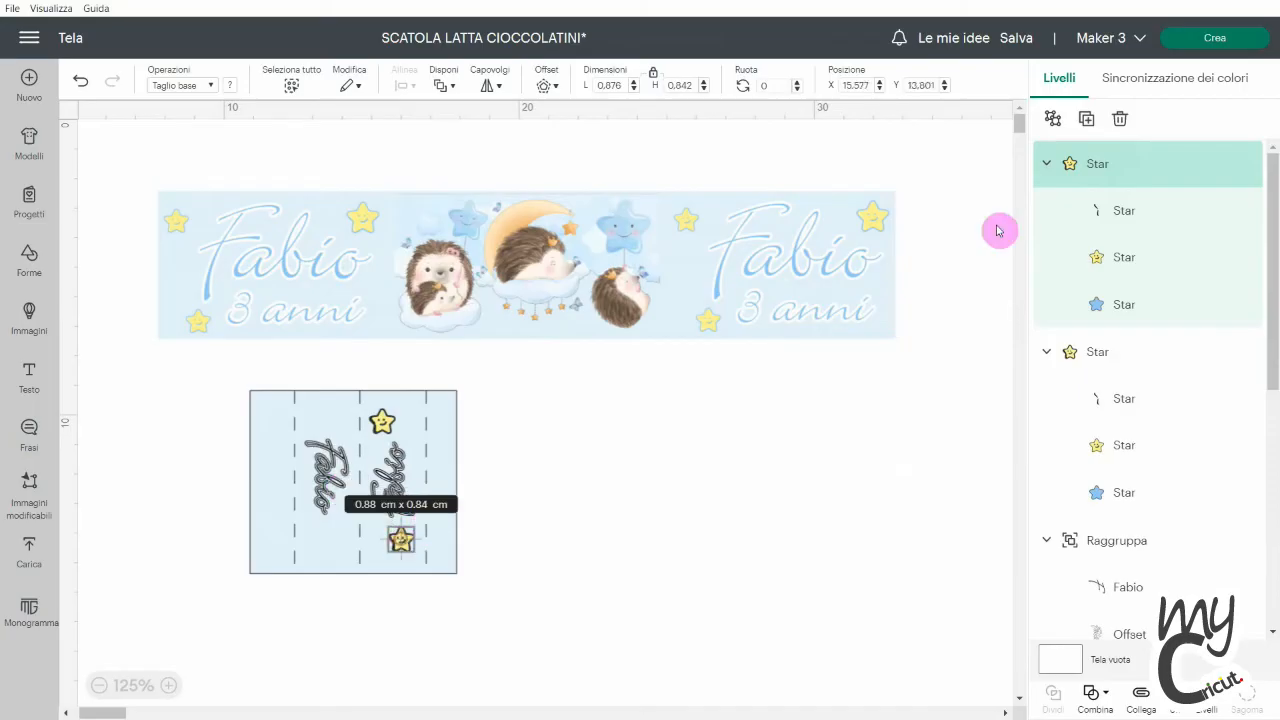
{"action": "key", "text": "ctrl+d"}
{"action": "left_click_drag", "start_coordinate": [186, 221], "coordinate": [334, 535]}
{"action": "left_click", "coordinate": [1087, 119]}
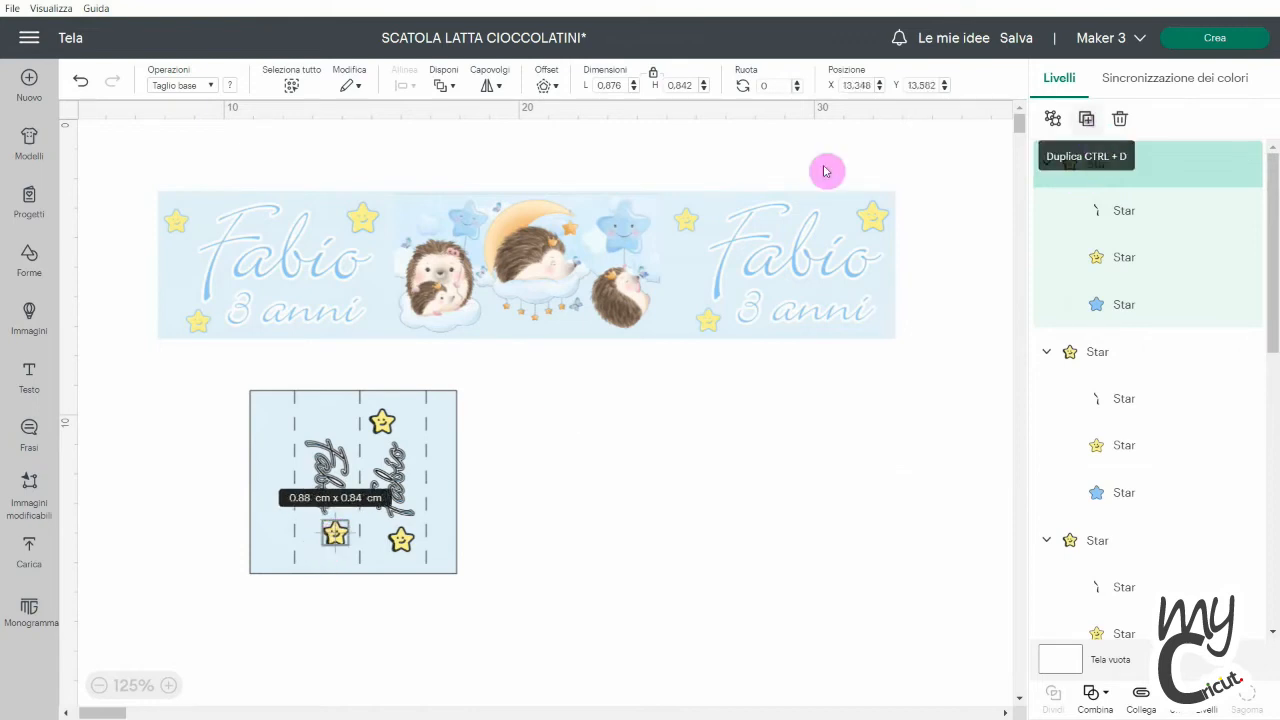
{"action": "left_click_drag", "start_coordinate": [214, 258], "coordinate": [318, 421]}
{"action": "left_click", "coordinate": [551, 487]}
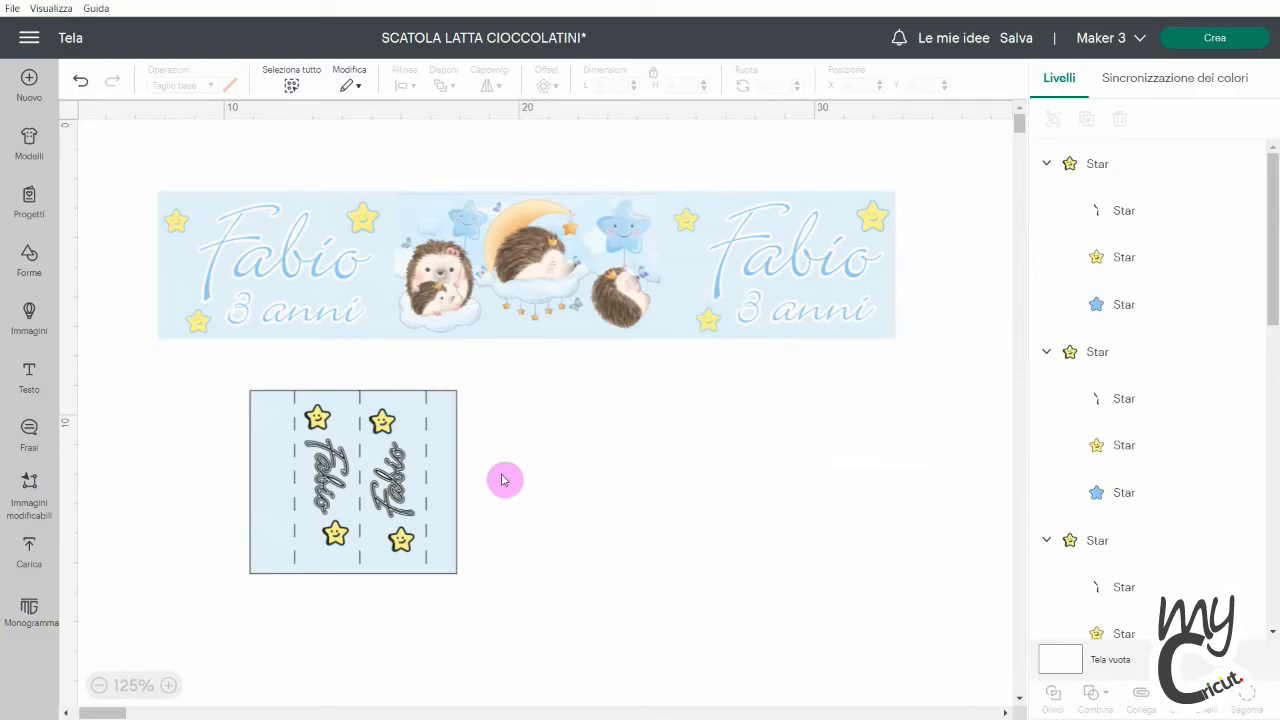
- Hide all three score lines on the pale blue rectangle
{"action": "left_click", "coordinate": [426, 457]}
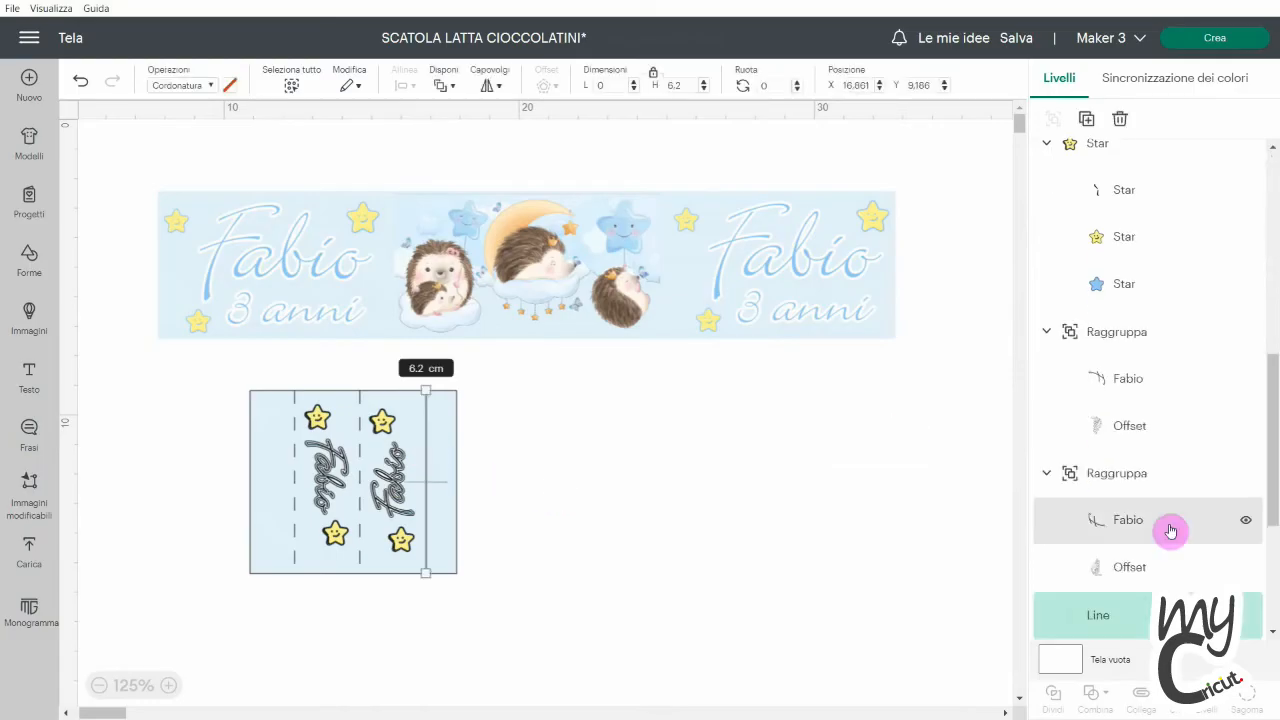
{"action": "left_click_drag", "start_coordinate": [1275, 460], "coordinate": [1268, 543]}
{"action": "scroll", "coordinate": [1260, 374], "scroll_direction": "down", "scroll_amount": 2}
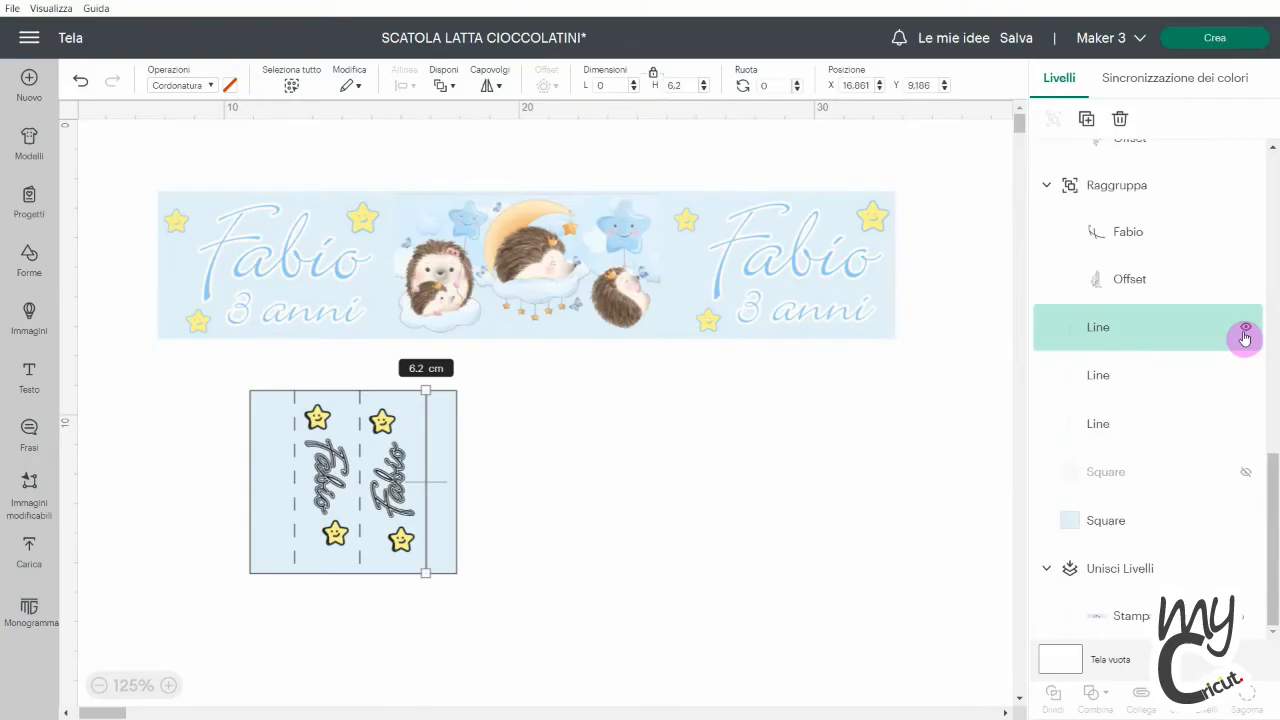
{"action": "left_click", "coordinate": [1243, 329]}
{"action": "left_click", "coordinate": [1243, 375]}
{"action": "left_click", "coordinate": [1243, 423]}
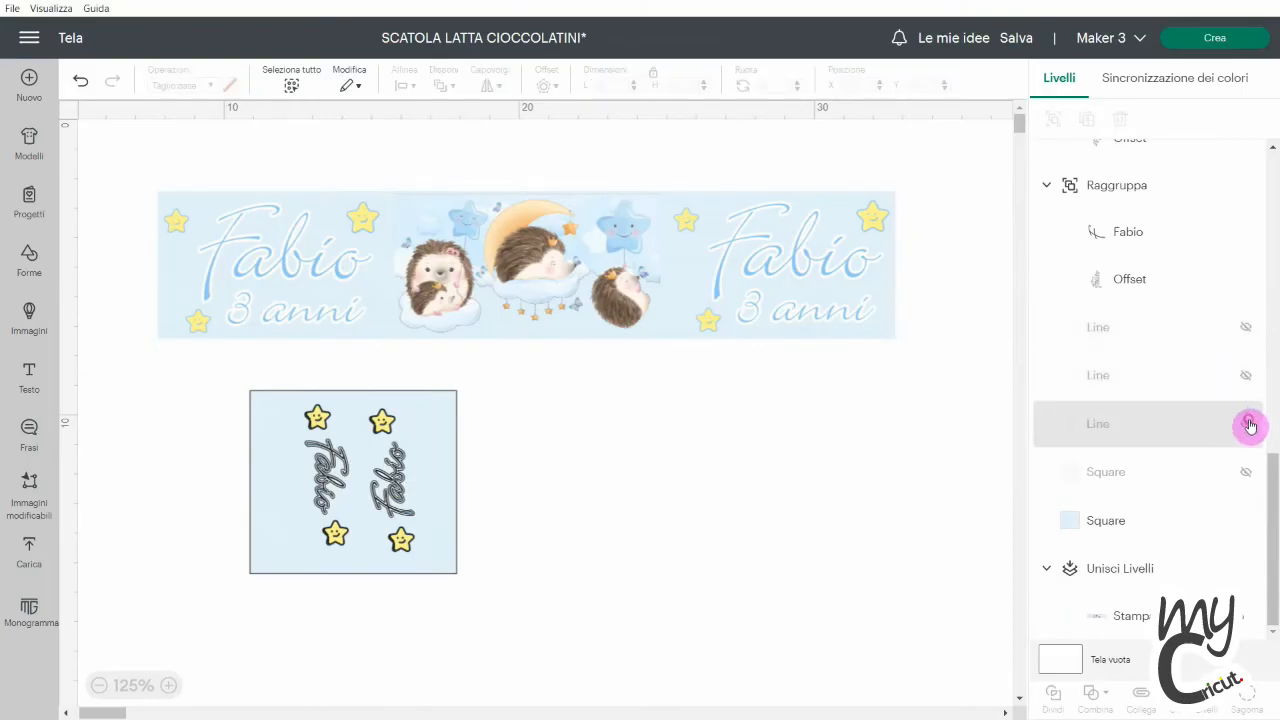
- Flatten the pale blue rectangle with its names and stars into one printable piece, and unhide the three score lines
{"action": "left_click_drag", "start_coordinate": [217, 374], "coordinate": [545, 605]}
{"action": "left_click", "coordinate": [1200, 688]}
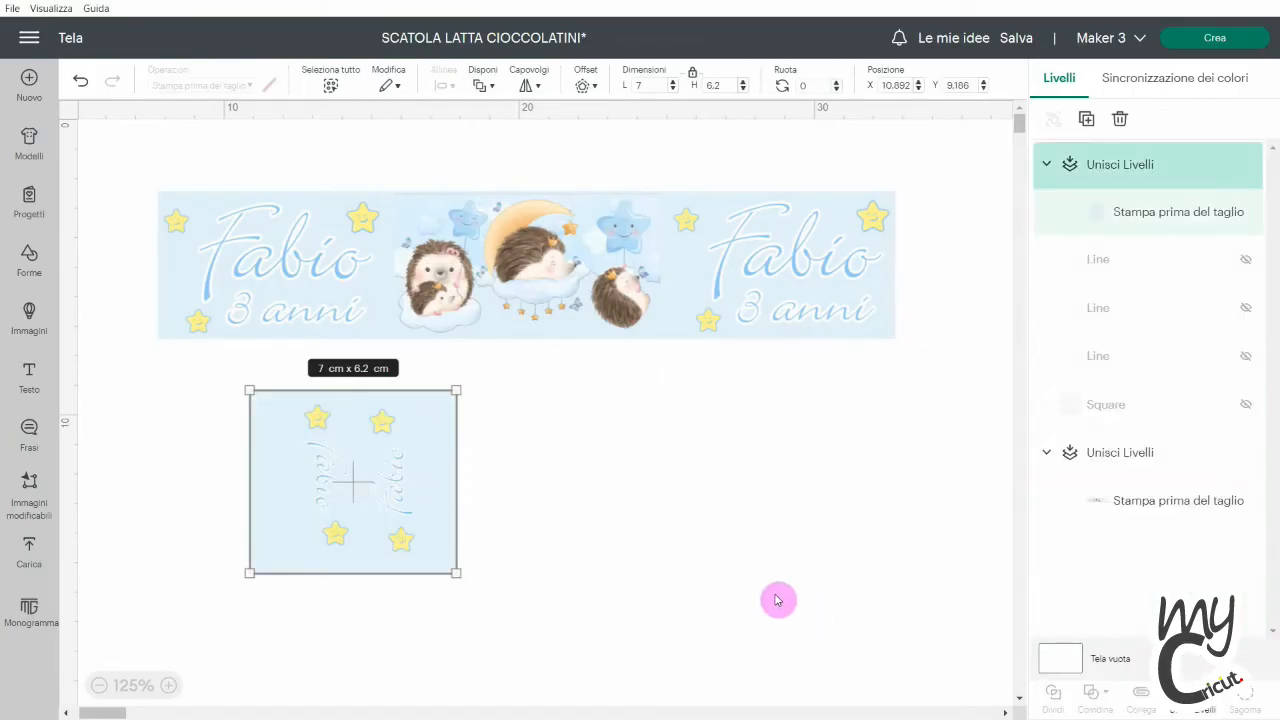
{"action": "left_click", "coordinate": [1244, 266]}
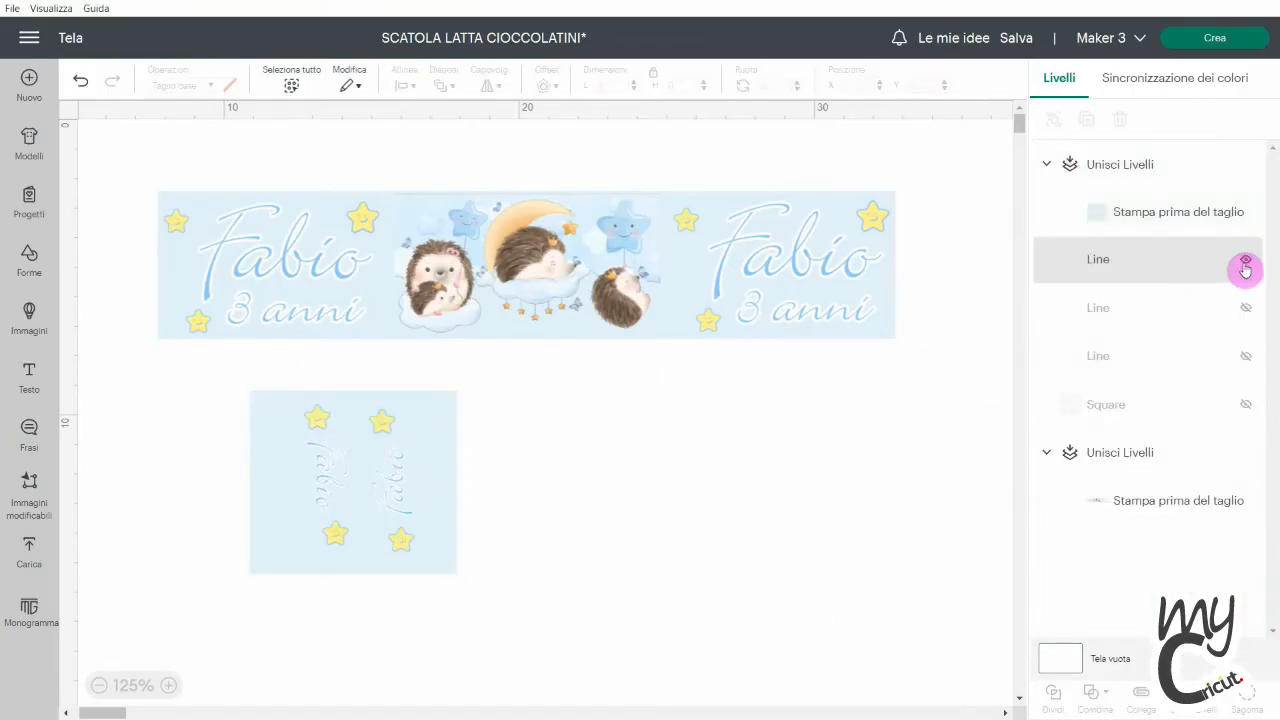
{"action": "left_click", "coordinate": [1245, 308]}
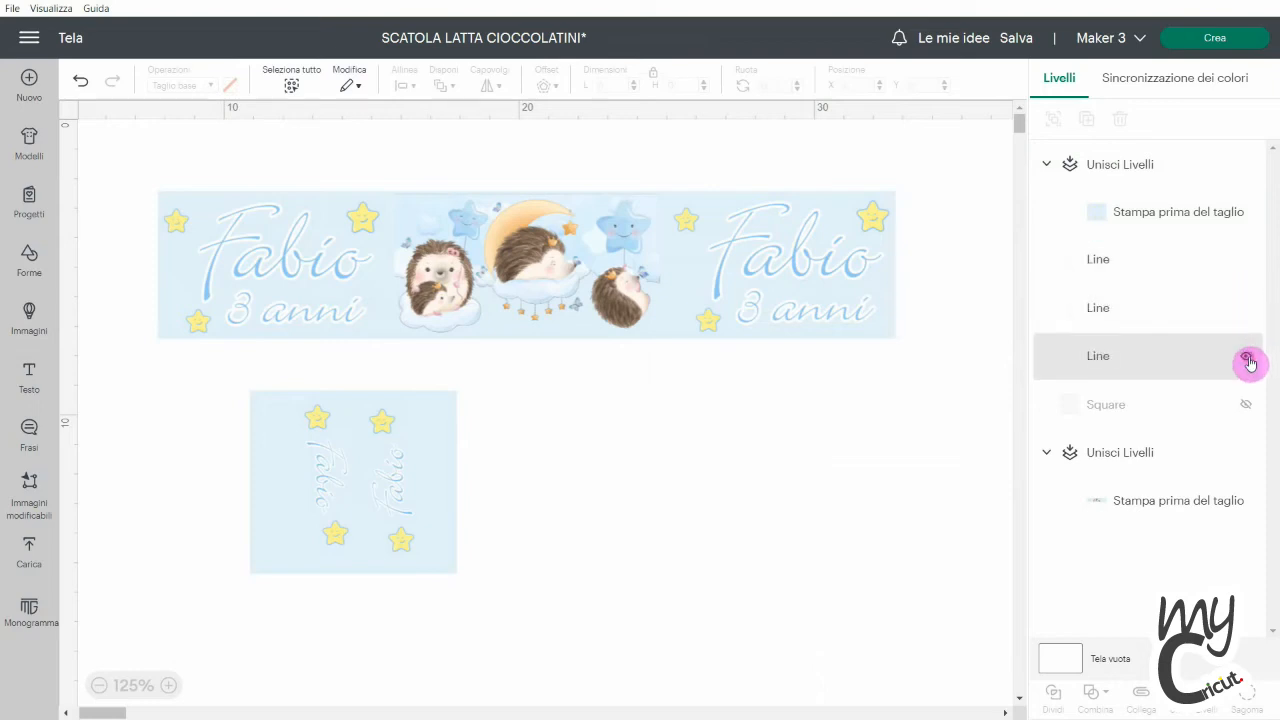
- Collapse the flattened group of the 7 × 6.2 cm piece and rename it CIOCCOLATINI
{"action": "left_click", "coordinate": [1046, 165]}
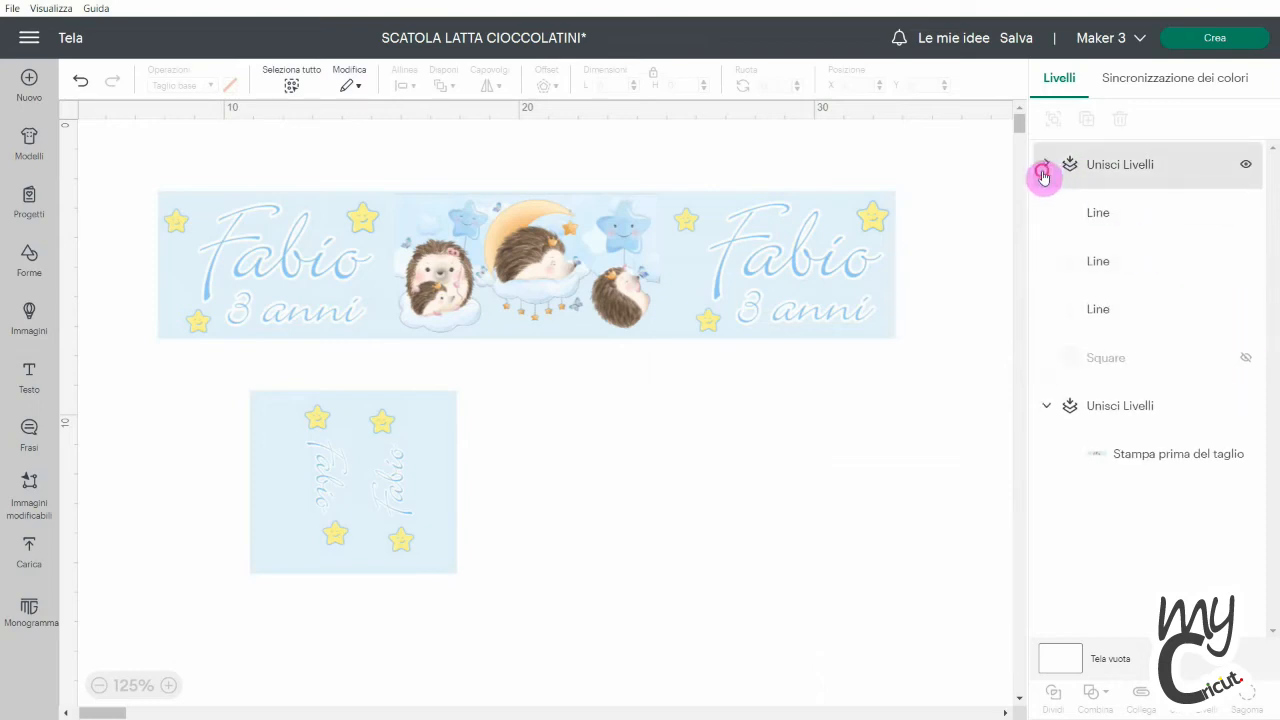
{"action": "double_click", "coordinate": [1108, 166]}
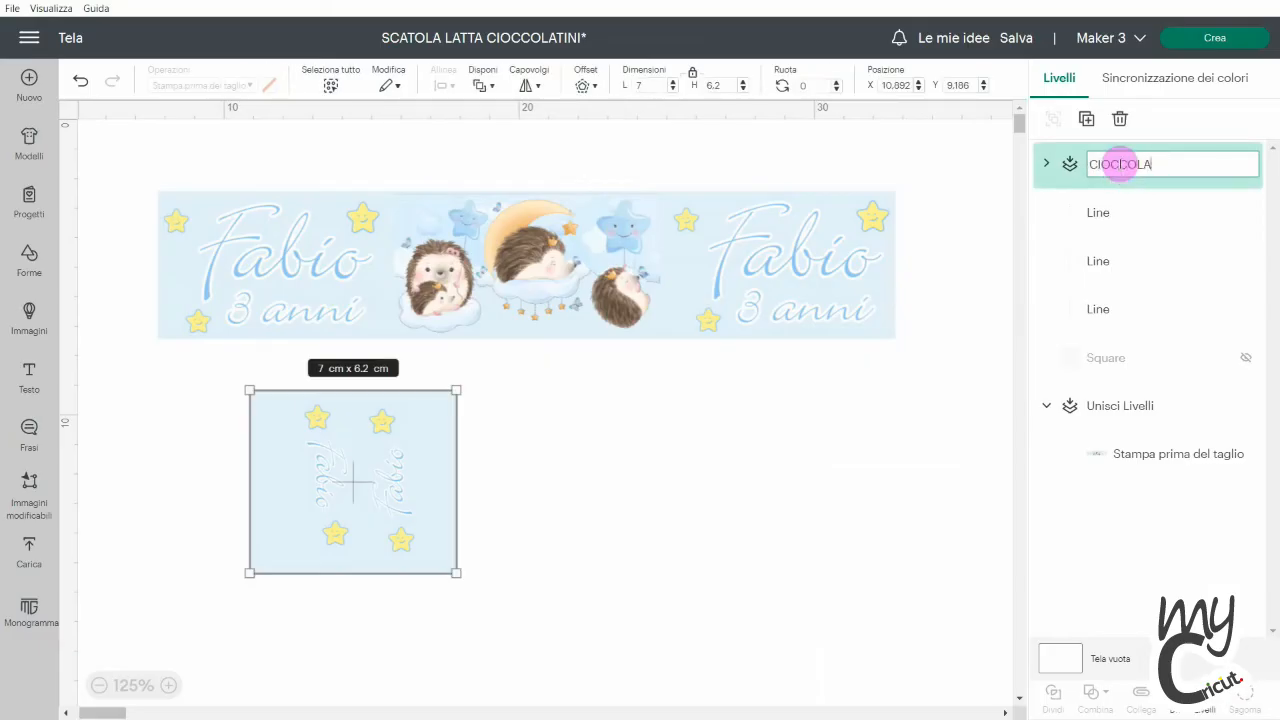
{"action": "type", "text": "CIOCCOLATINI"}
{"action": "left_click", "coordinate": [986, 292]}
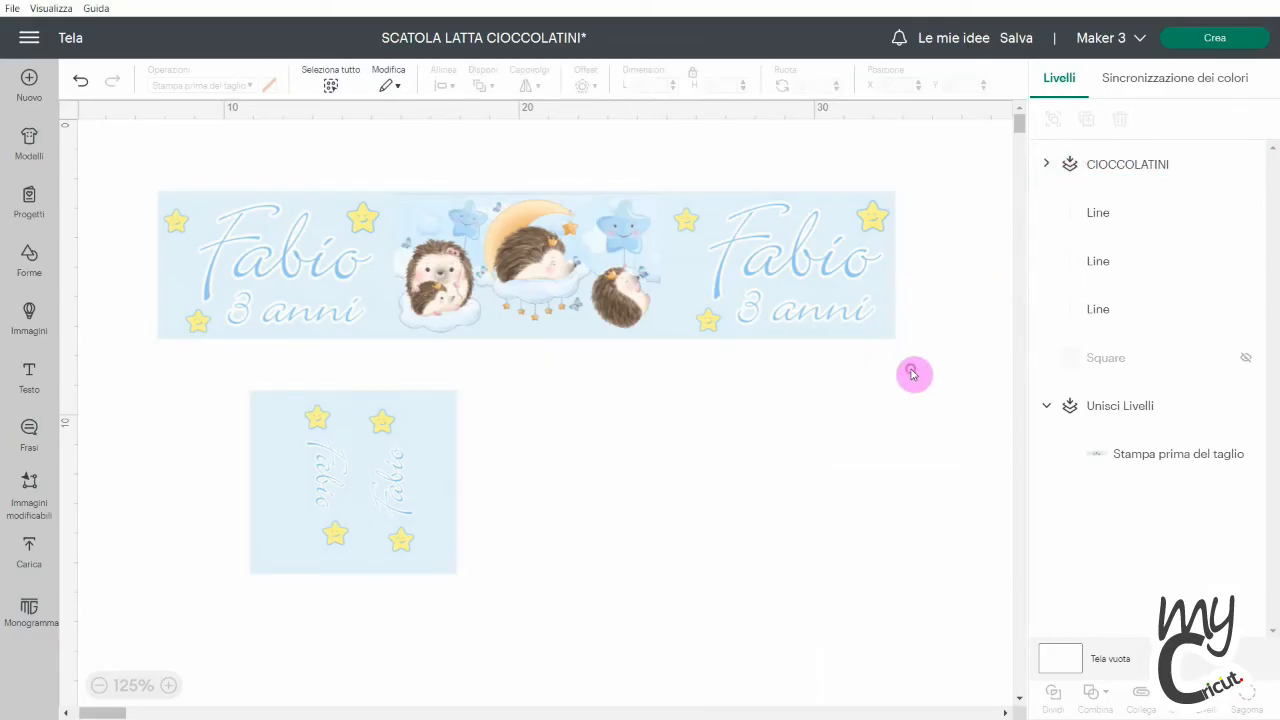
- Move the CIOCCOLATINI layer beneath the three score lines, attach it to them, and save the project
{"action": "left_click_drag", "start_coordinate": [1066, 166], "coordinate": [1075, 283]}
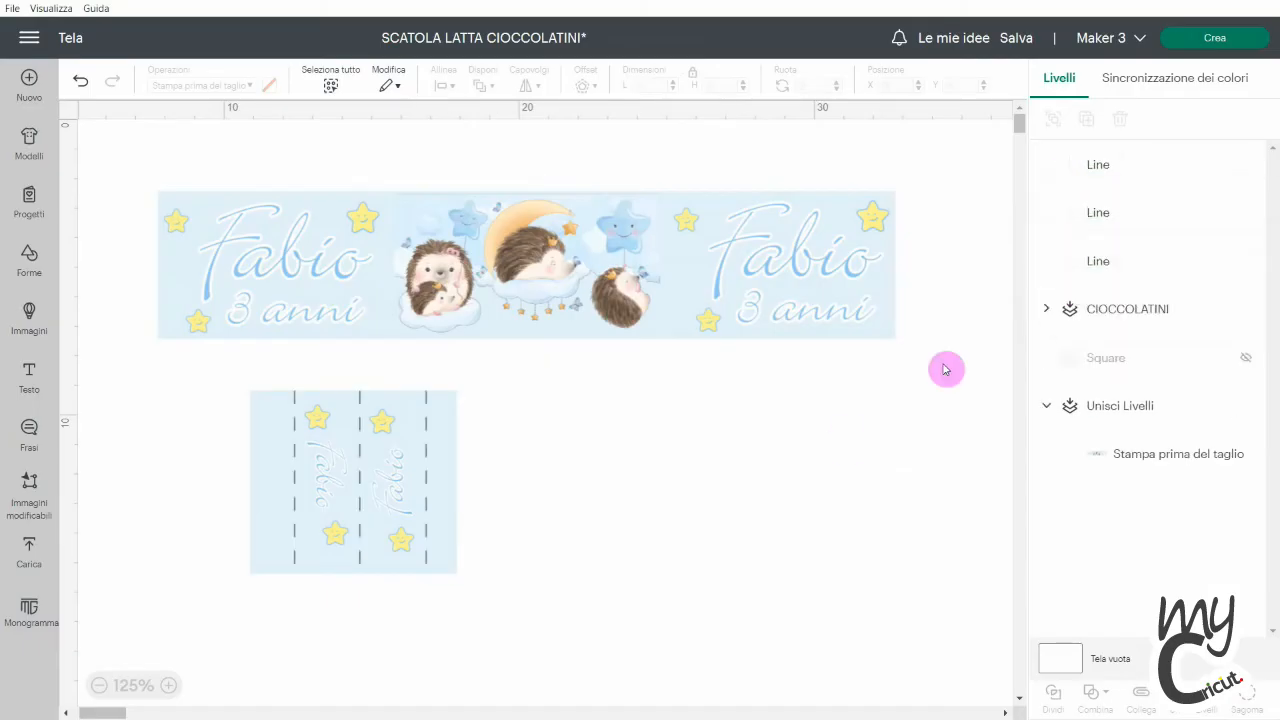
{"action": "left_click_drag", "start_coordinate": [236, 364], "coordinate": [463, 602]}
{"action": "left_click", "coordinate": [1141, 692]}
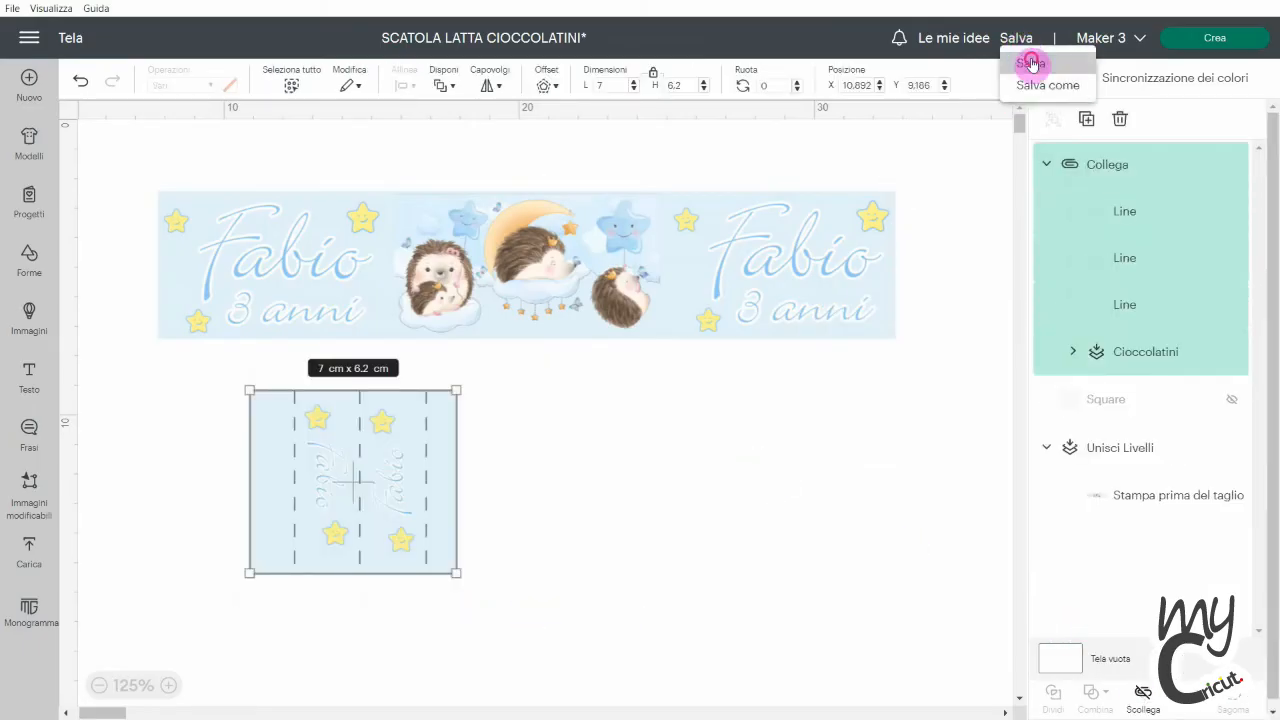
{"action": "left_click", "coordinate": [1032, 62]}
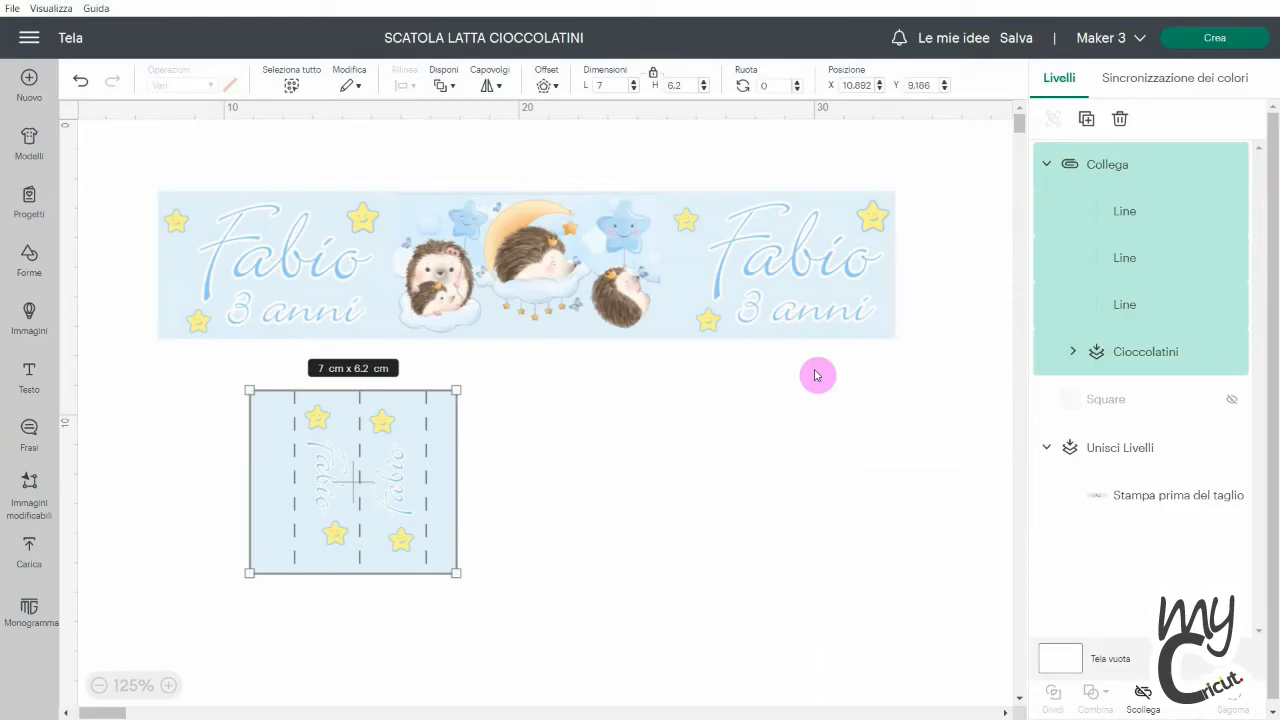
- Prepare the project for making, check the strip and the scored piece on the A4 mat, and open the print settings
{"action": "left_click", "coordinate": [1230, 49]}
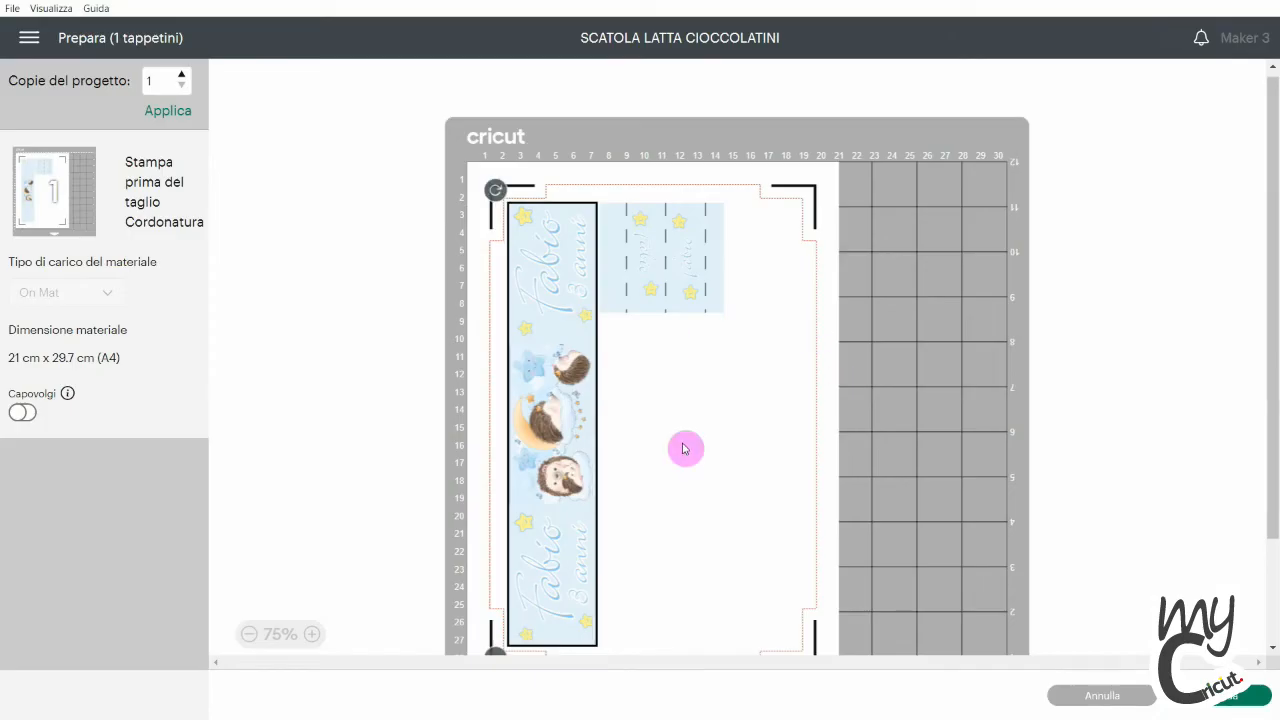
{"action": "mouse_move", "coordinate": [1268, 329]}
{"action": "left_mouse_down"}
{"action": "mouse_move", "coordinate": [1268, 500]}
{"action": "mouse_move", "coordinate": [1260, 329]}
{"action": "left_mouse_up"}
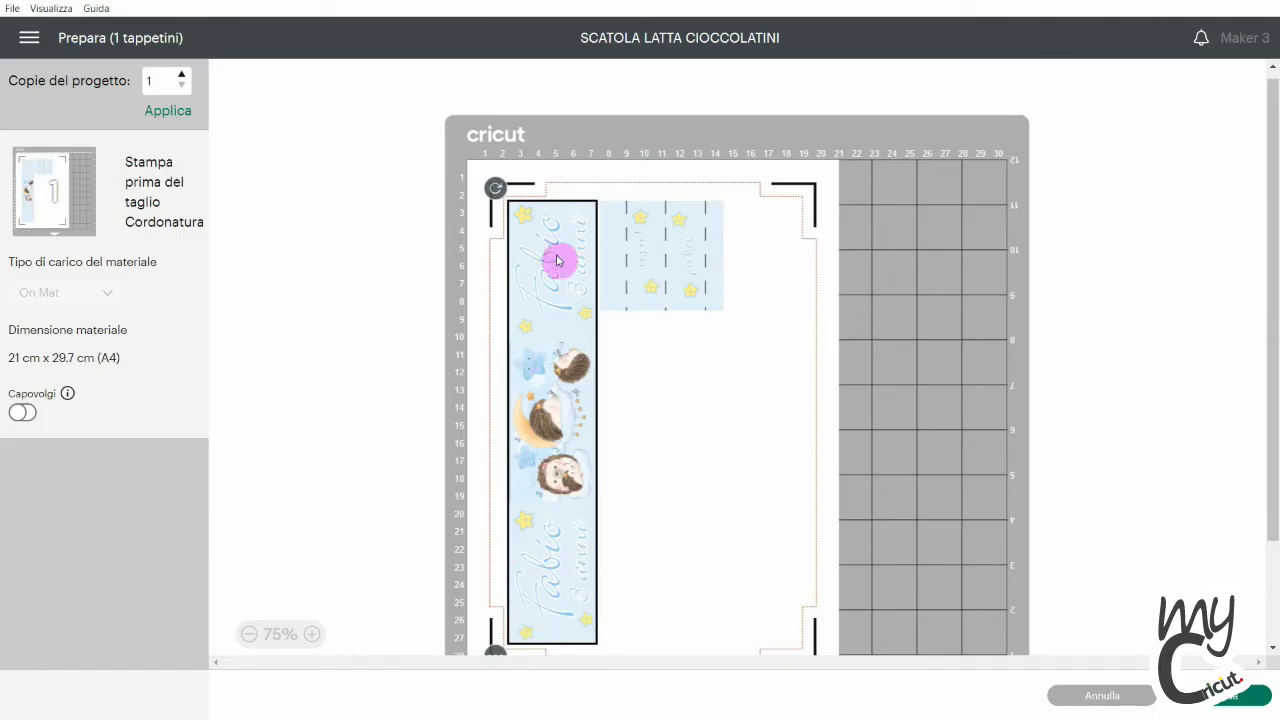
{"action": "left_click", "coordinate": [693, 270]}
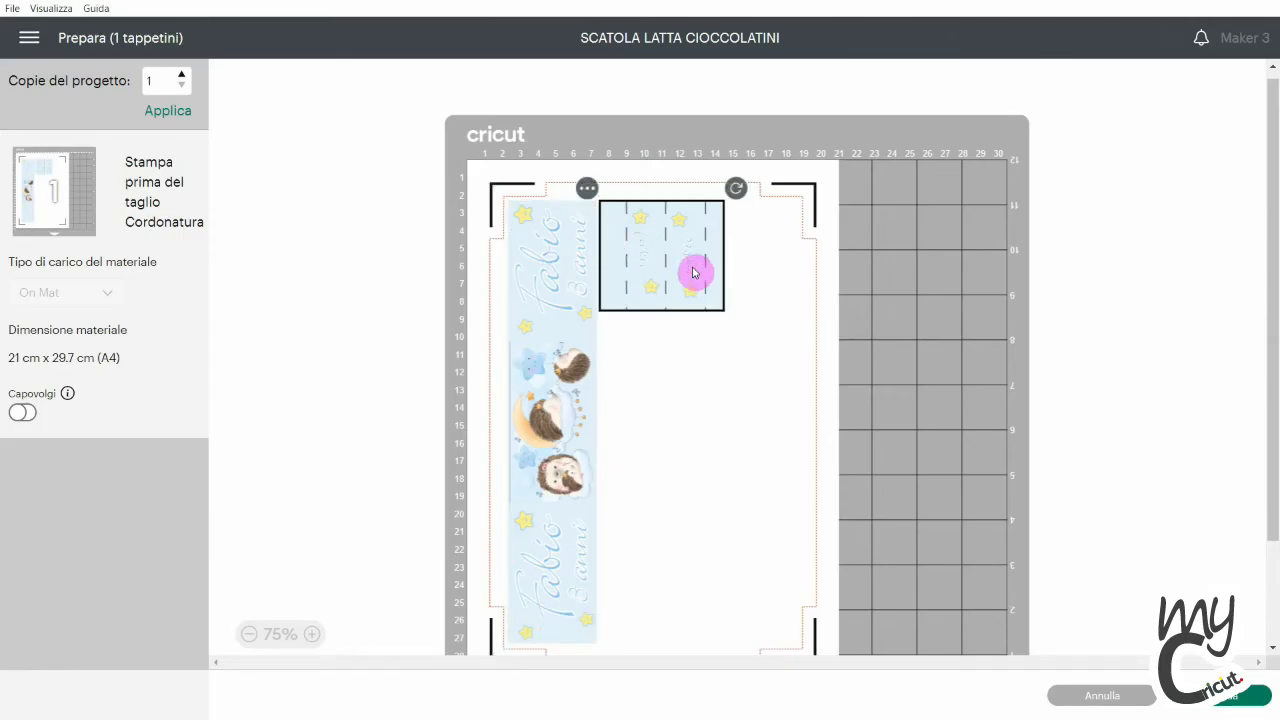
{"action": "left_click", "coordinate": [557, 281]}
{"action": "left_click", "coordinate": [642, 271]}
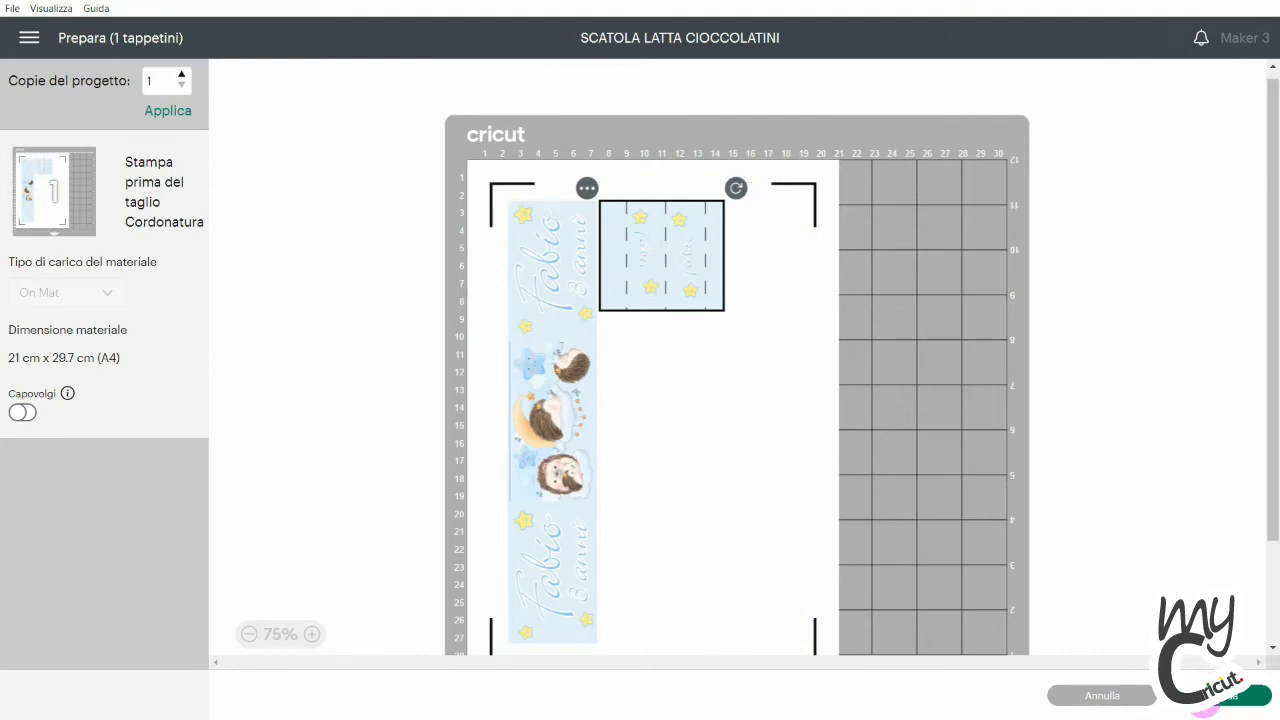
{"action": "left_click", "coordinate": [1235, 695]}
{"action": "left_click", "coordinate": [283, 230]}
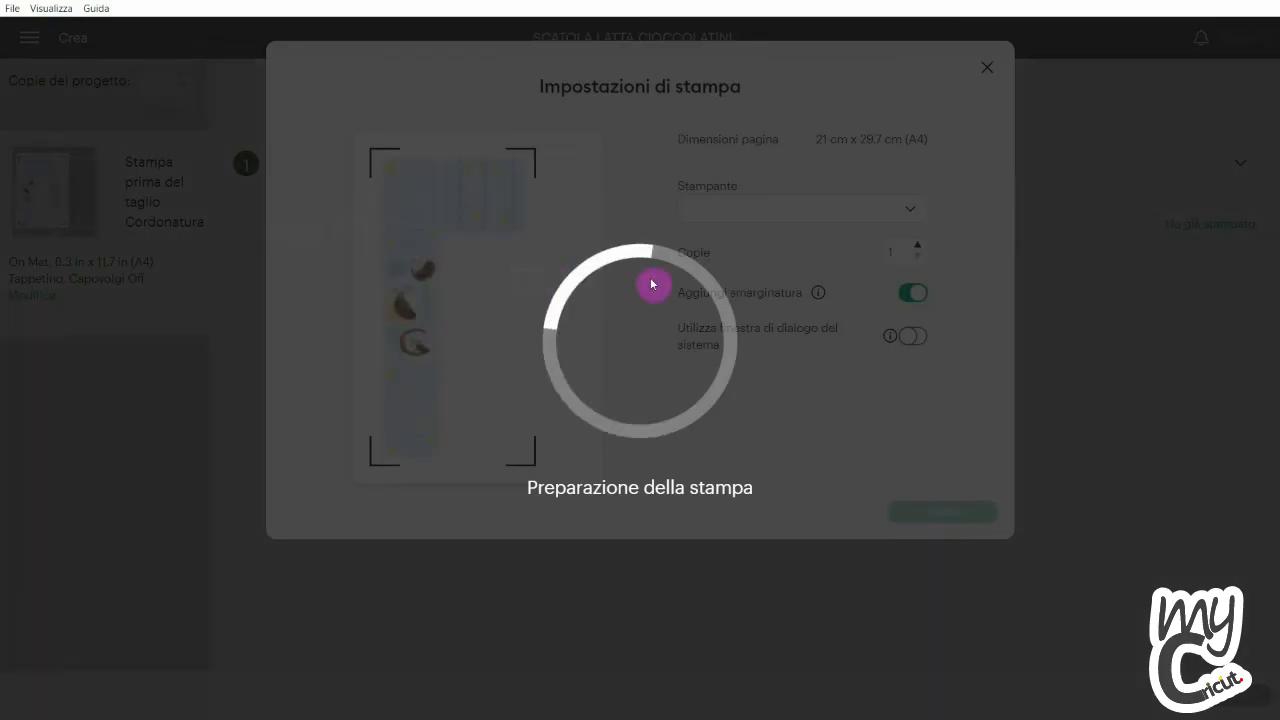